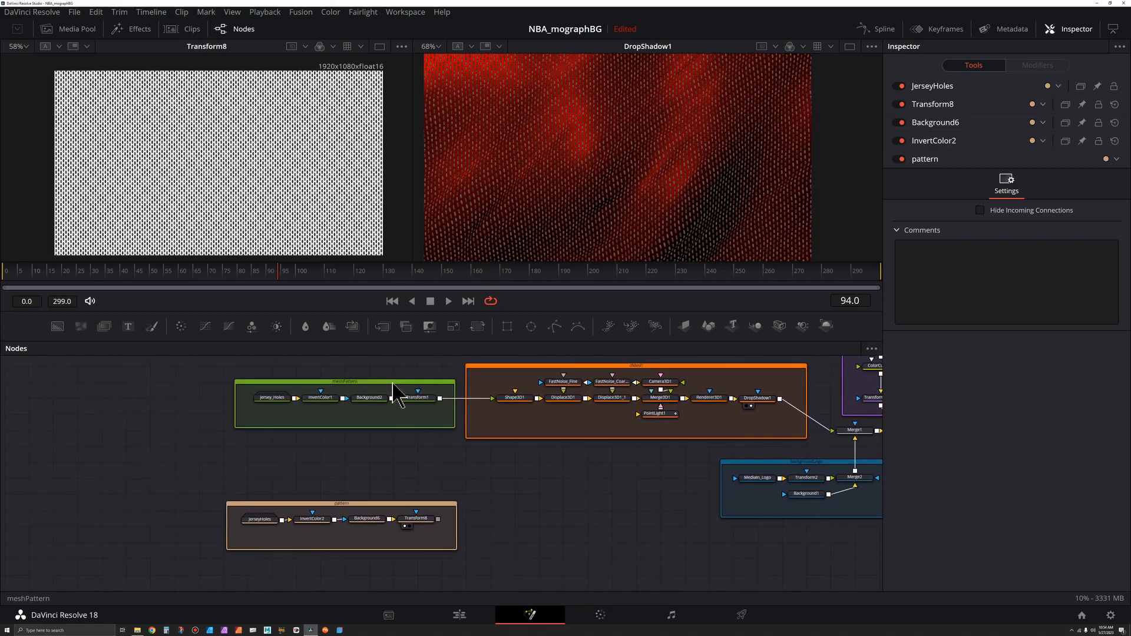
Step: Set the pattern group's color to Green
{"action": "left_click_drag", "start_coordinate": [406, 504], "coordinate": [439, 406]}
{"action": "right_click", "coordinate": [442, 442]}
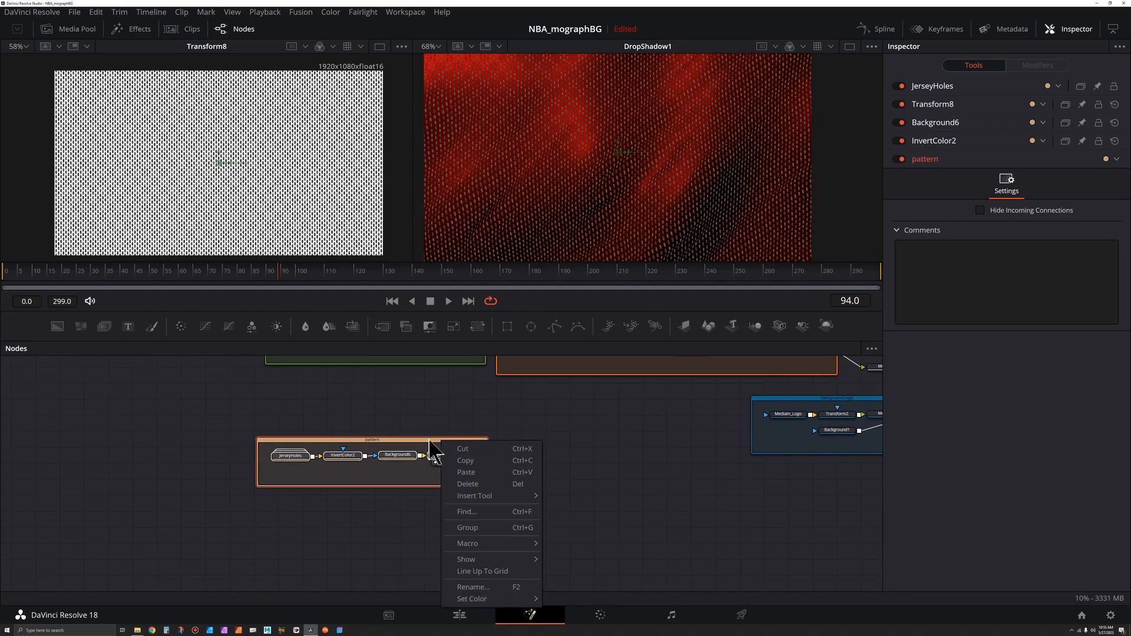
{"action": "mouse_move", "coordinate": [504, 599]}
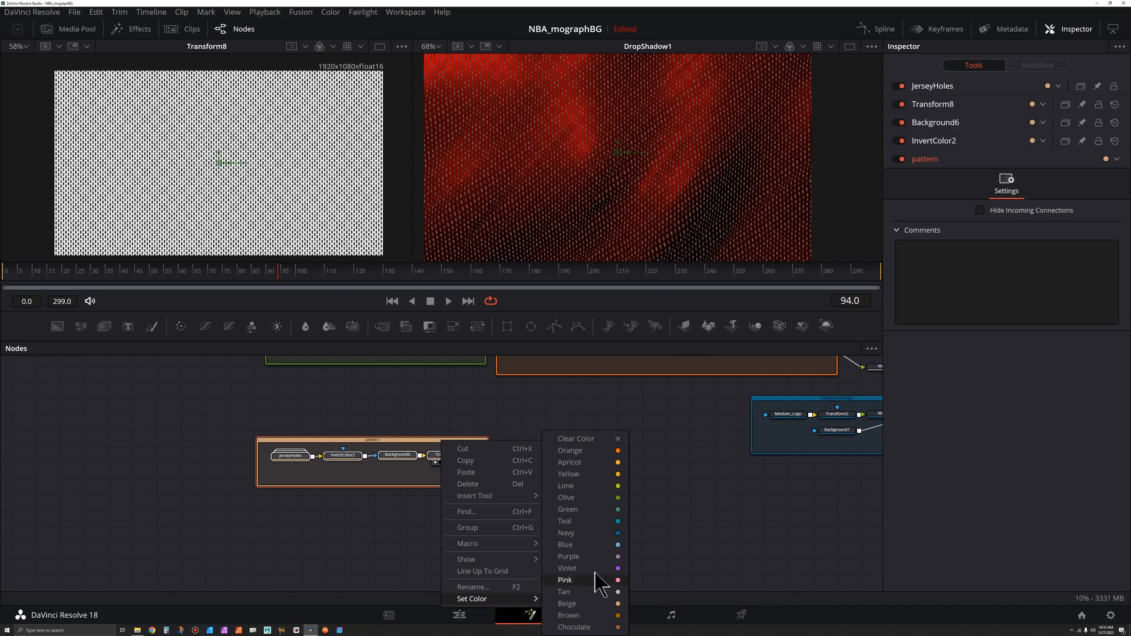
{"action": "left_click", "coordinate": [613, 510]}
Step: Add a Shape 3D node after Transform8 in the pattern group
{"action": "left_click", "coordinate": [545, 388]}
{"action": "left_click_drag", "start_coordinate": [545, 389], "coordinate": [513, 443]}
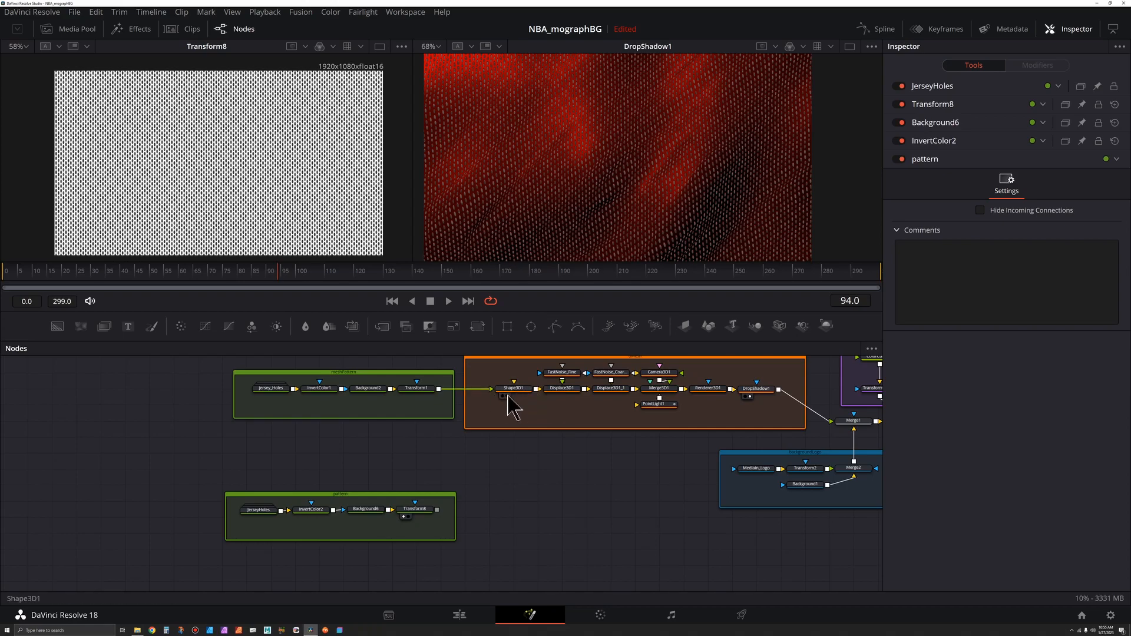
{"action": "scroll", "coordinate": [495, 533], "scroll_direction": "up", "scroll_amount": 5}
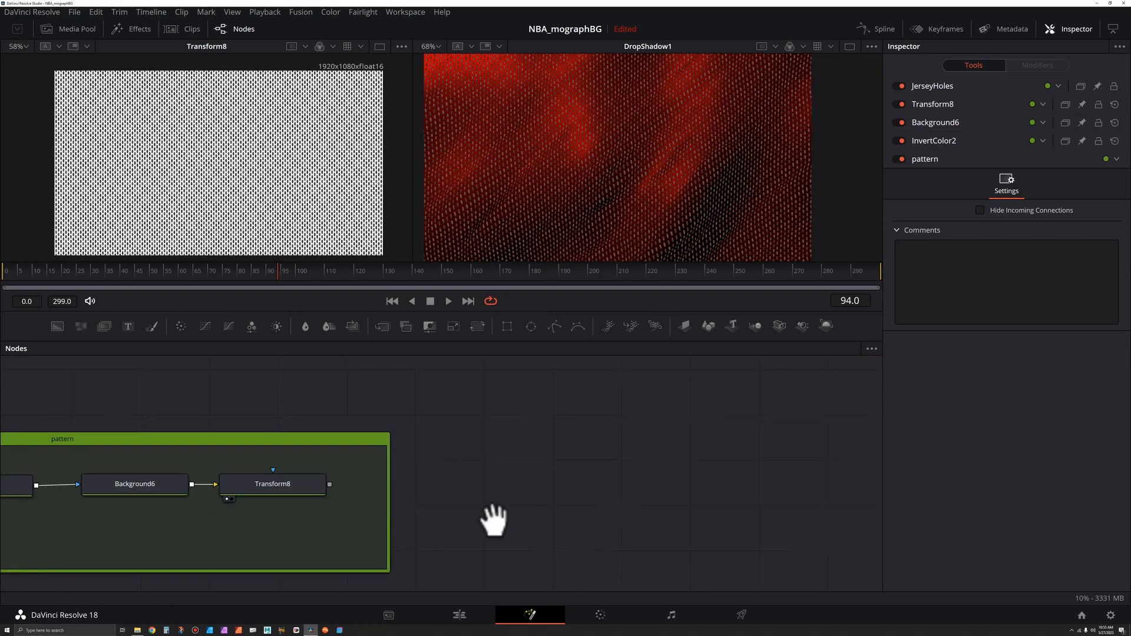
{"action": "left_click", "coordinate": [348, 476]}
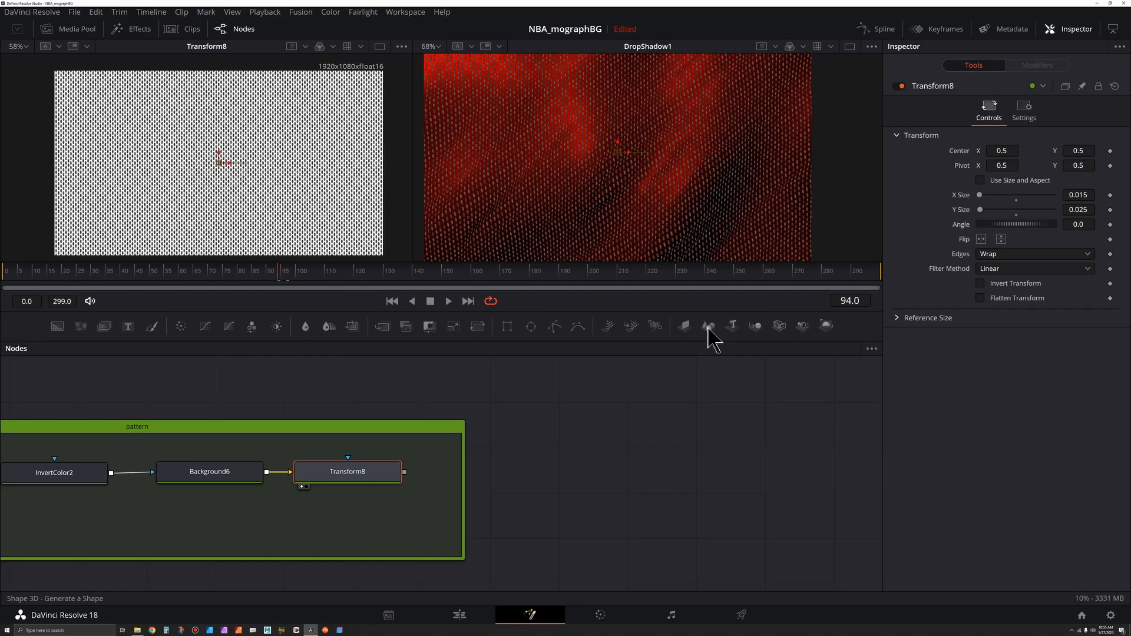
{"action": "left_click", "coordinate": [585, 331]}
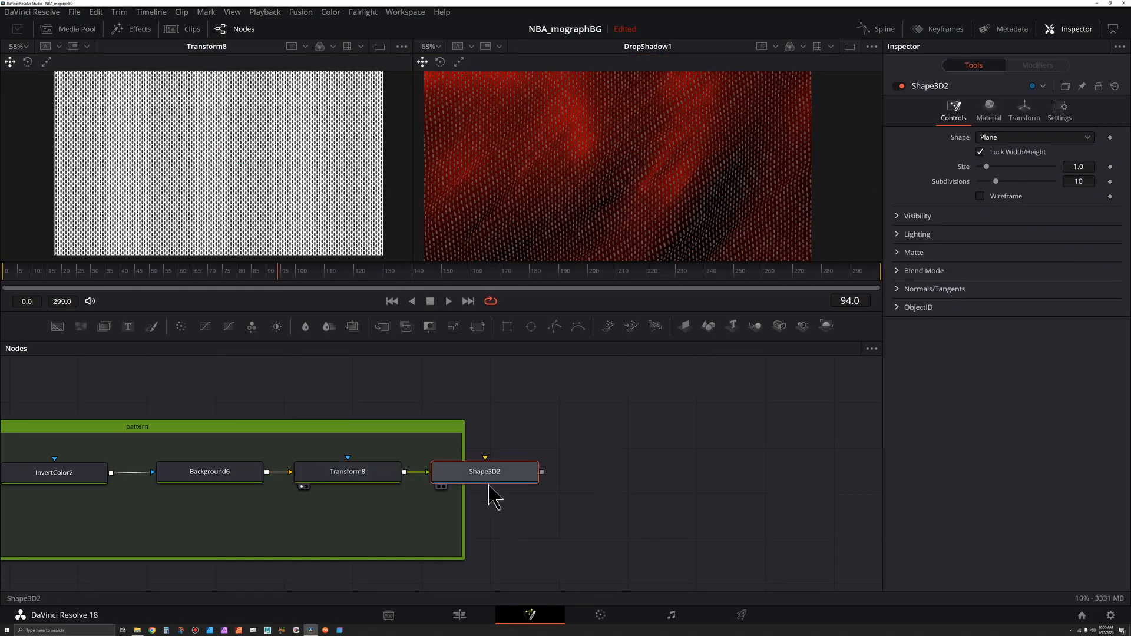
Step: Move the Shape3D2 node to the right of the group and display it in the second viewer
{"action": "left_click_drag", "start_coordinate": [486, 475], "coordinate": [639, 473]}
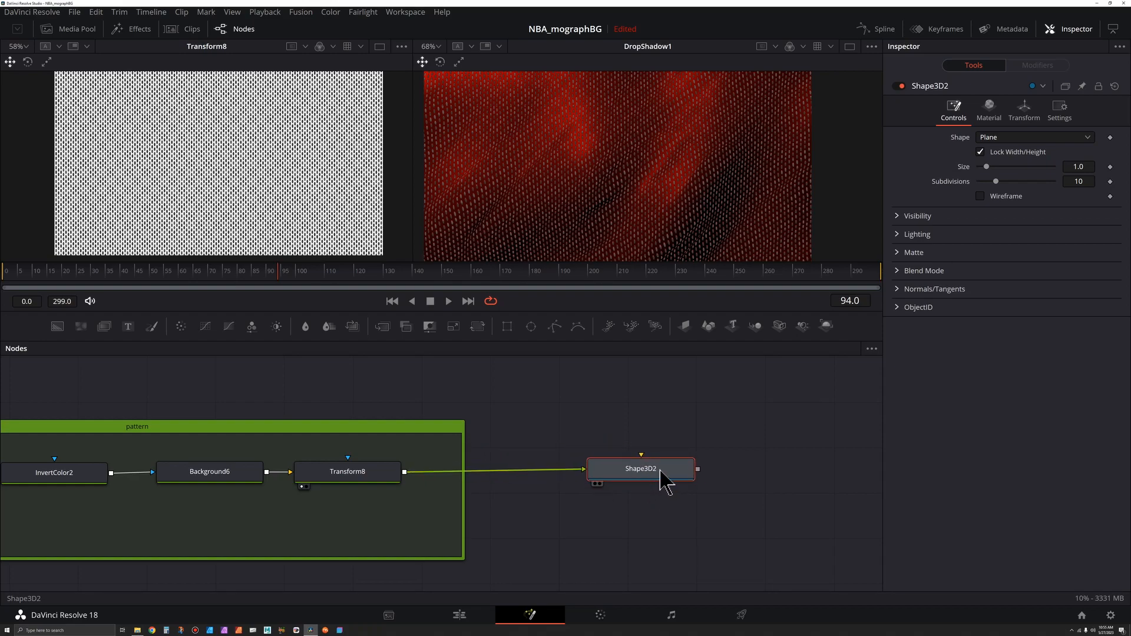
{"action": "key", "text": "2"}
{"action": "left_click_drag", "start_coordinate": [655, 187], "coordinate": [596, 232]}
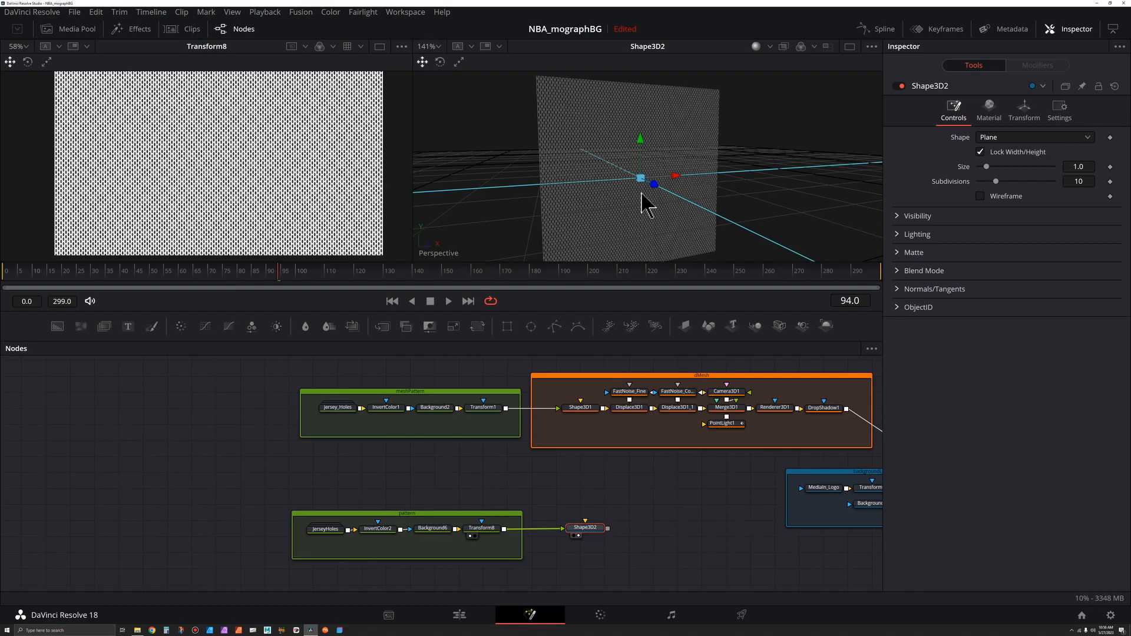
{"action": "mouse_move", "coordinate": [647, 203]}
{"action": "left_mouse_down"}
{"action": "mouse_move", "coordinate": [641, 174]}
{"action": "mouse_move", "coordinate": [634, 212]}
{"action": "left_mouse_up"}
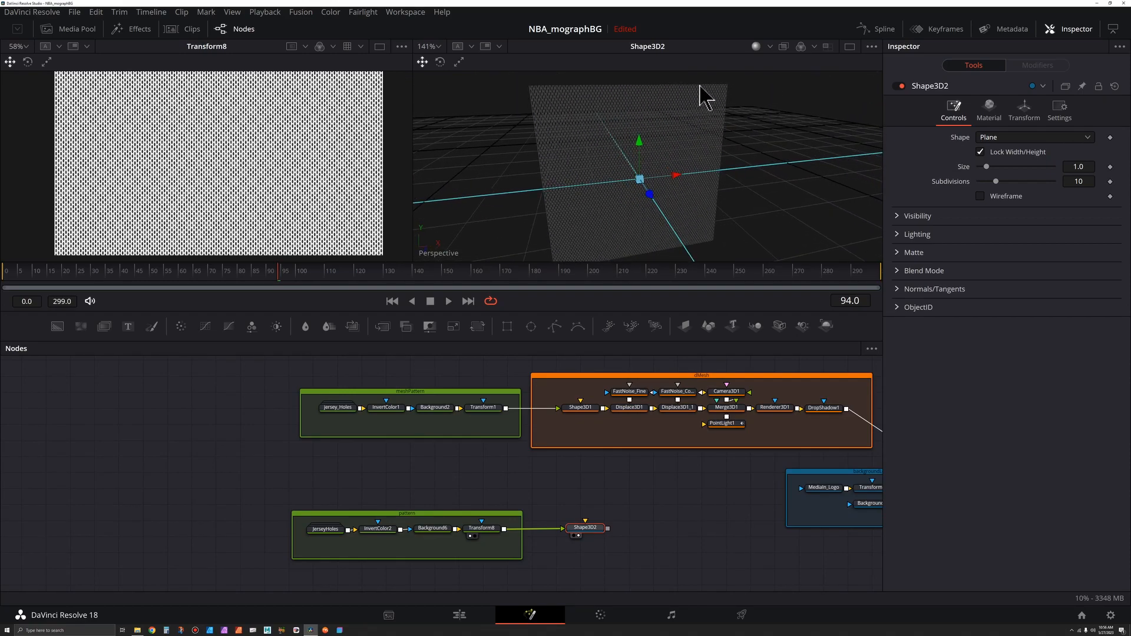
Step: Compare the existing Shape3D1 node with Shape3D2 in the second viewer
{"action": "left_click", "coordinate": [581, 407]}
{"action": "key", "text": "2"}
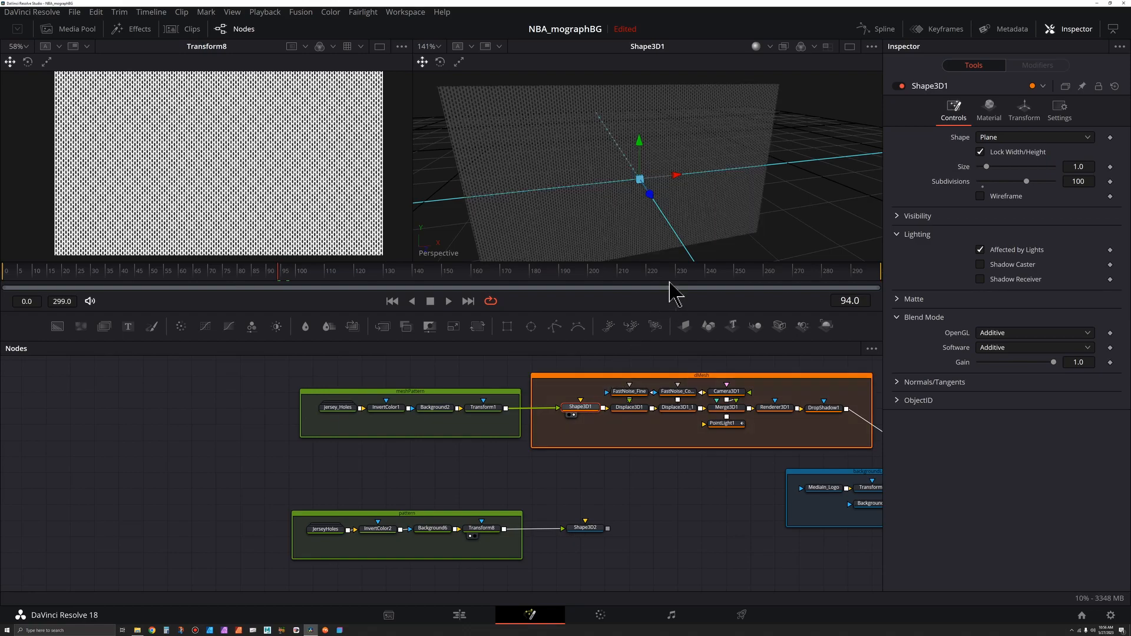
{"action": "left_click", "coordinate": [589, 529]}
{"action": "key", "text": "2"}
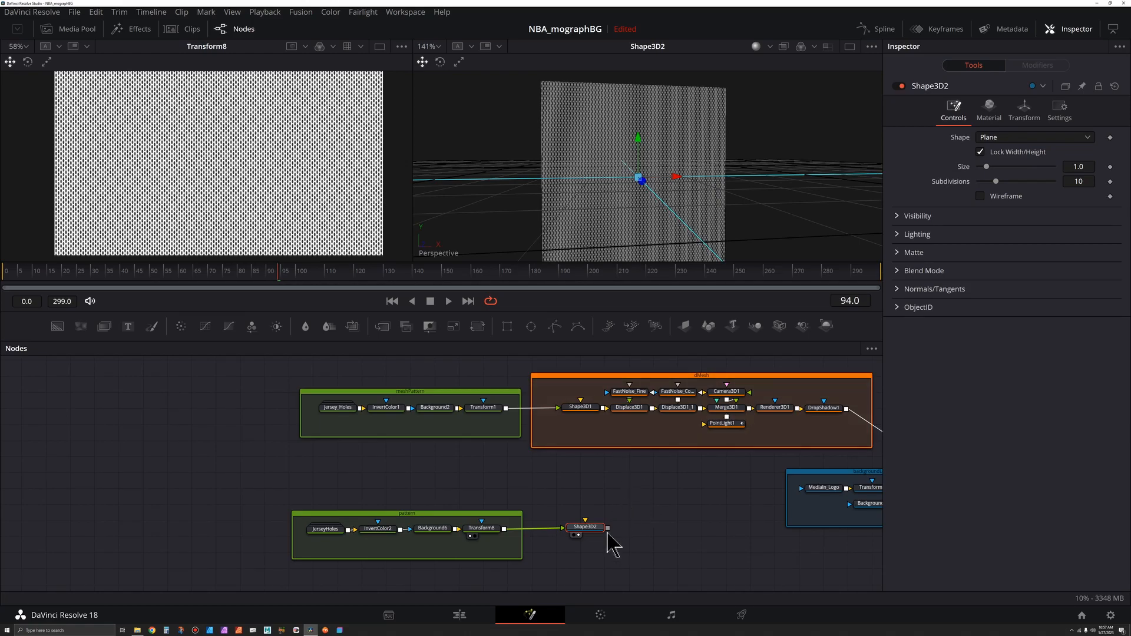
Step: Unlock Shape3D2's X/Y/Z scale and stretch its X scale to about 1.969
{"action": "scroll", "coordinate": [599, 534], "scroll_direction": "up", "scroll_amount": 3}
{"action": "left_click_drag", "start_coordinate": [598, 526], "coordinate": [546, 458]}
{"action": "scroll", "coordinate": [542, 451], "scroll_direction": "up", "scroll_amount": 1}
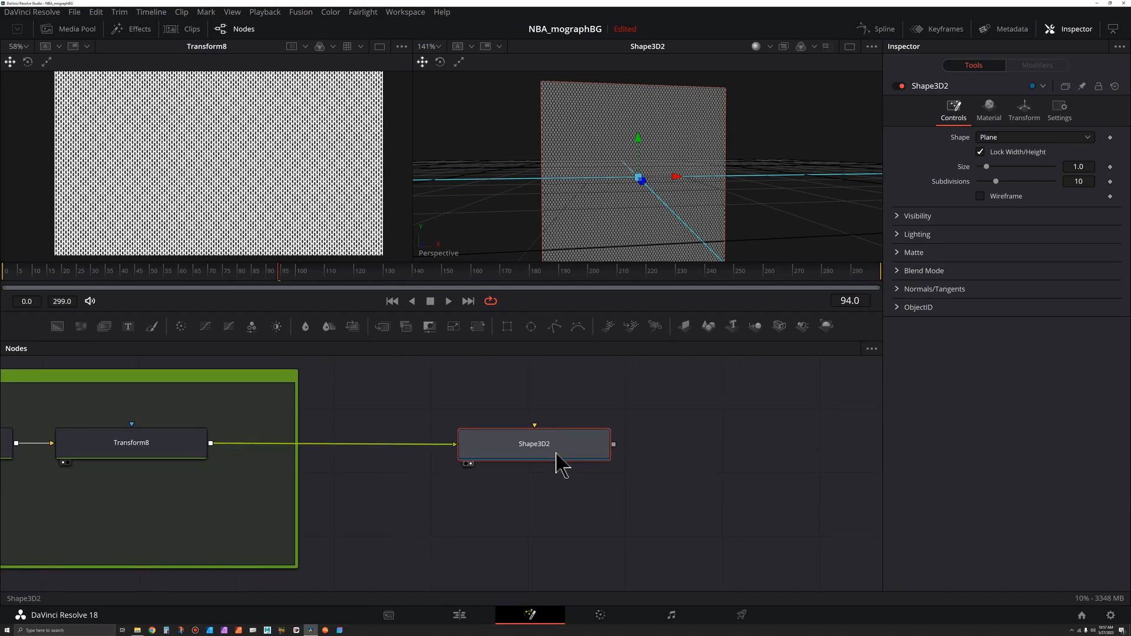
{"action": "left_click", "coordinate": [1025, 108]}
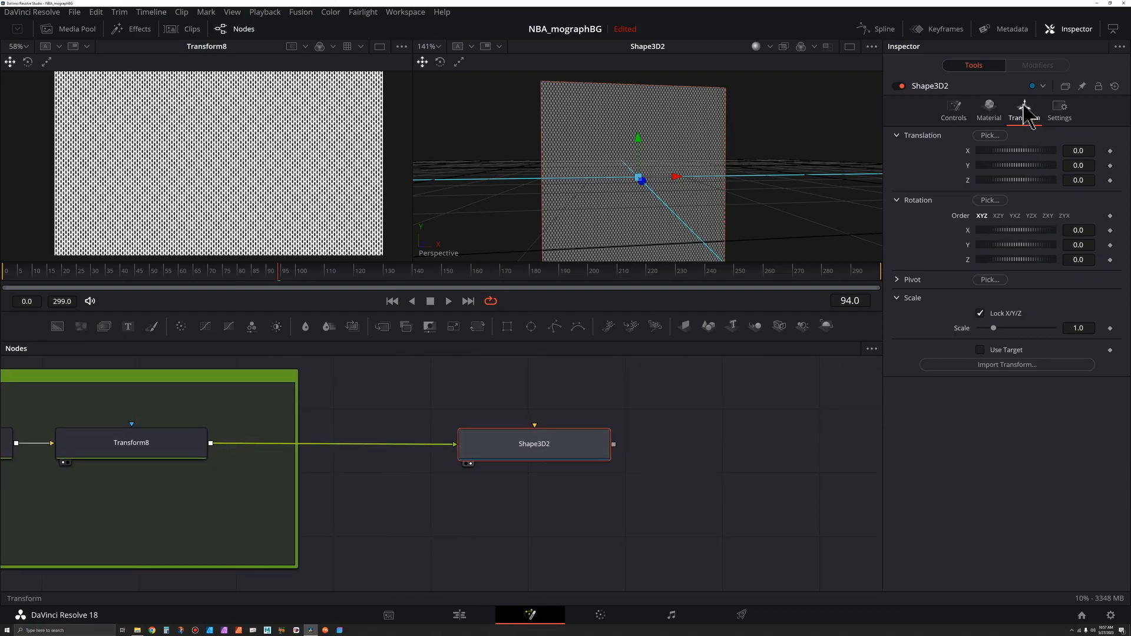
{"action": "left_click", "coordinate": [980, 313]}
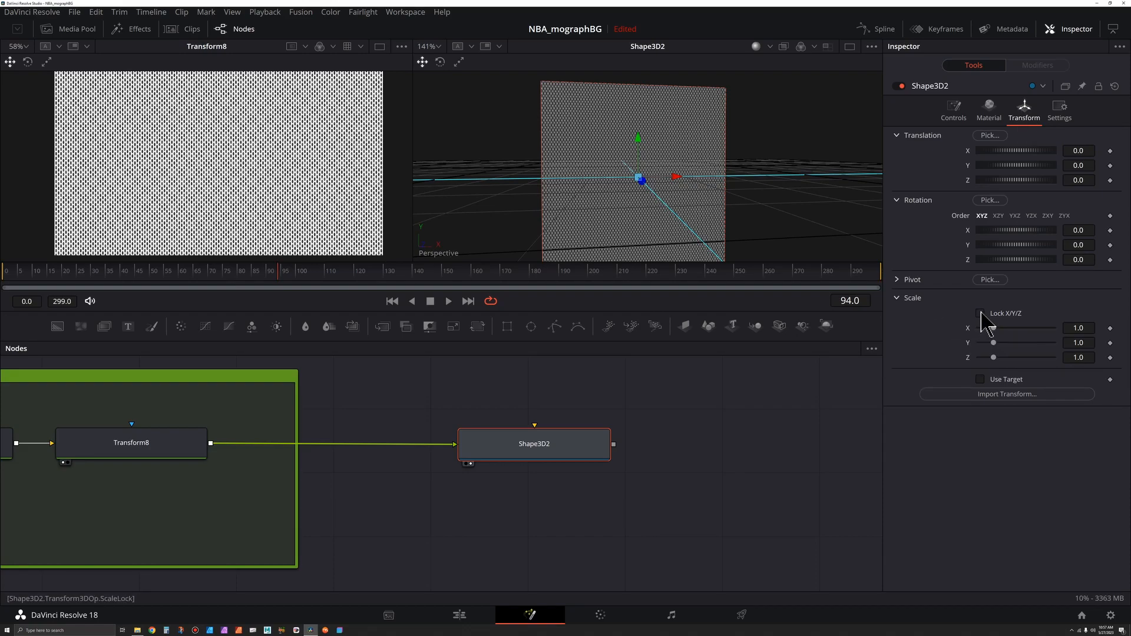
{"action": "left_click_drag", "start_coordinate": [995, 330], "coordinate": [1009, 331]}
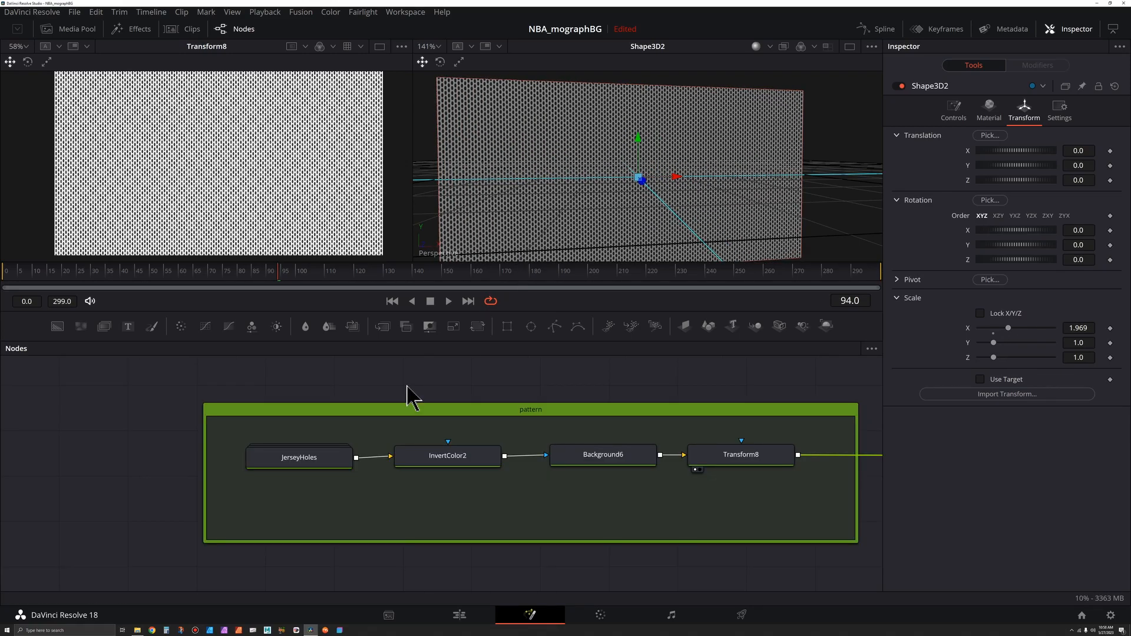
Step: Open the JerseyHoles group and reshape Ellipse_Main, narrowing its width to about 0.267 and adjusting its height
{"action": "left_click", "coordinate": [316, 470]}
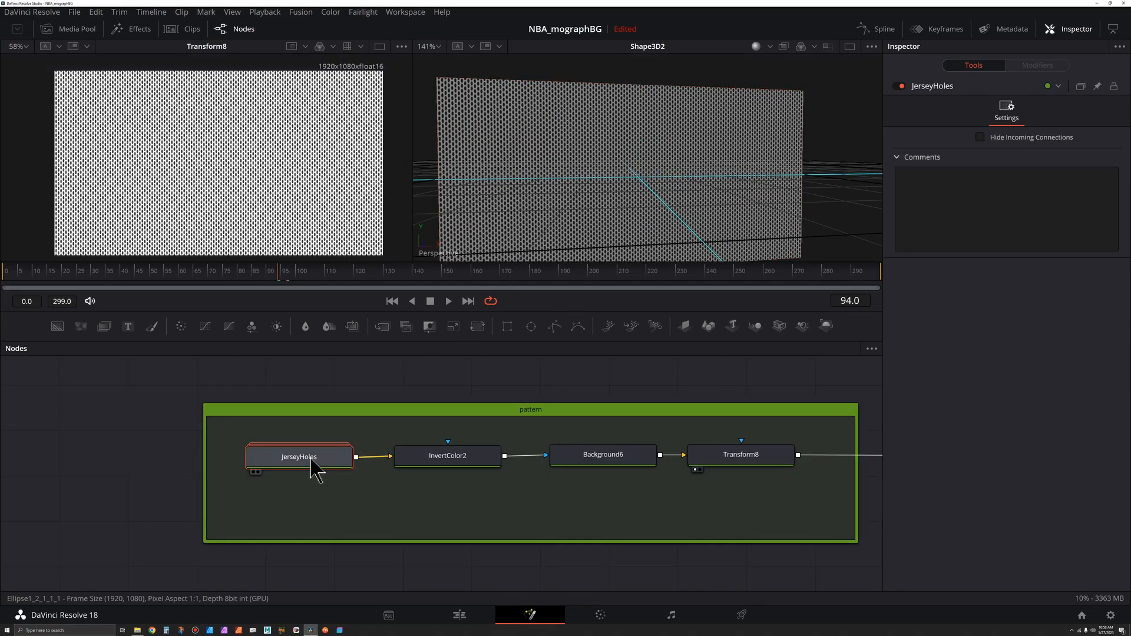
{"action": "double_click", "coordinate": [316, 470]}
{"action": "left_click_drag", "start_coordinate": [127, 457], "coordinate": [335, 459]}
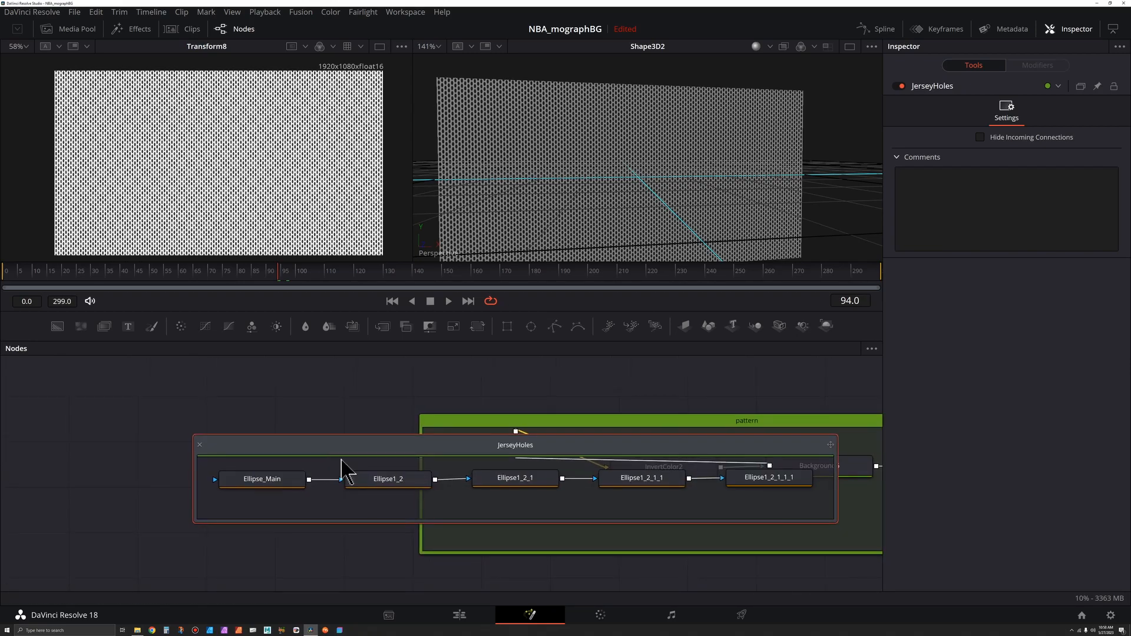
{"action": "left_click", "coordinate": [268, 485]}
{"action": "scroll", "coordinate": [238, 164], "scroll_direction": "up", "scroll_amount": 1}
{"action": "scroll", "coordinate": [121, 175], "scroll_direction": "up", "scroll_amount": 2}
{"action": "scroll", "coordinate": [143, 173], "scroll_direction": "up", "scroll_amount": 2}
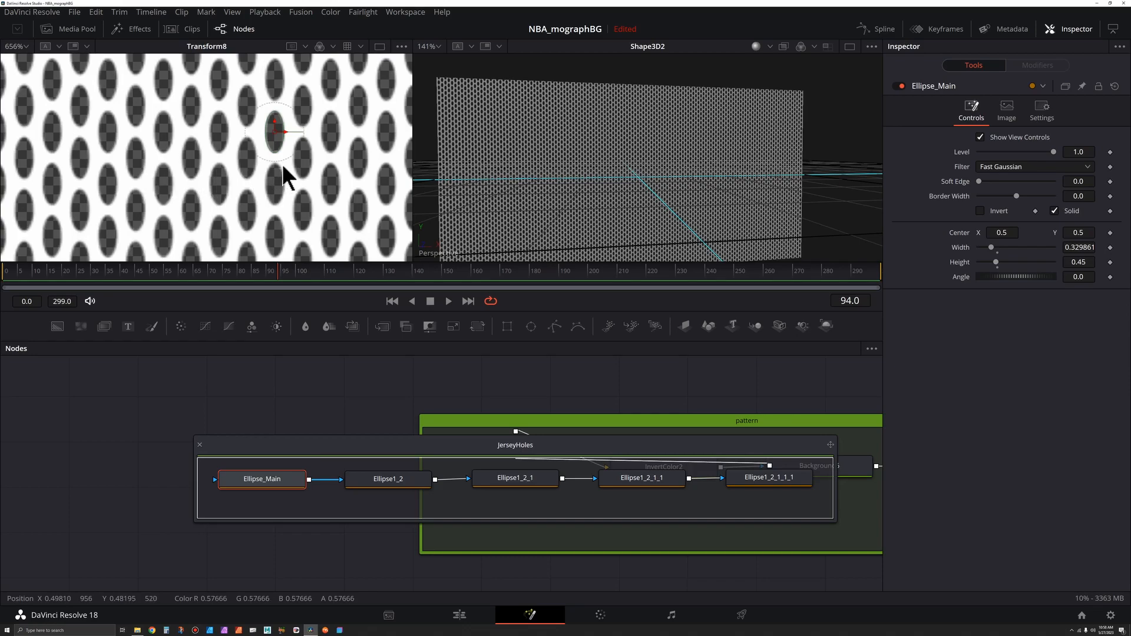
{"action": "scroll", "coordinate": [294, 135], "scroll_direction": "up", "scroll_amount": 1}
{"action": "mouse_move", "coordinate": [282, 130]}
{"action": "left_mouse_down"}
{"action": "mouse_move", "coordinate": [294, 129]}
{"action": "mouse_move", "coordinate": [278, 130]}
{"action": "left_mouse_up"}
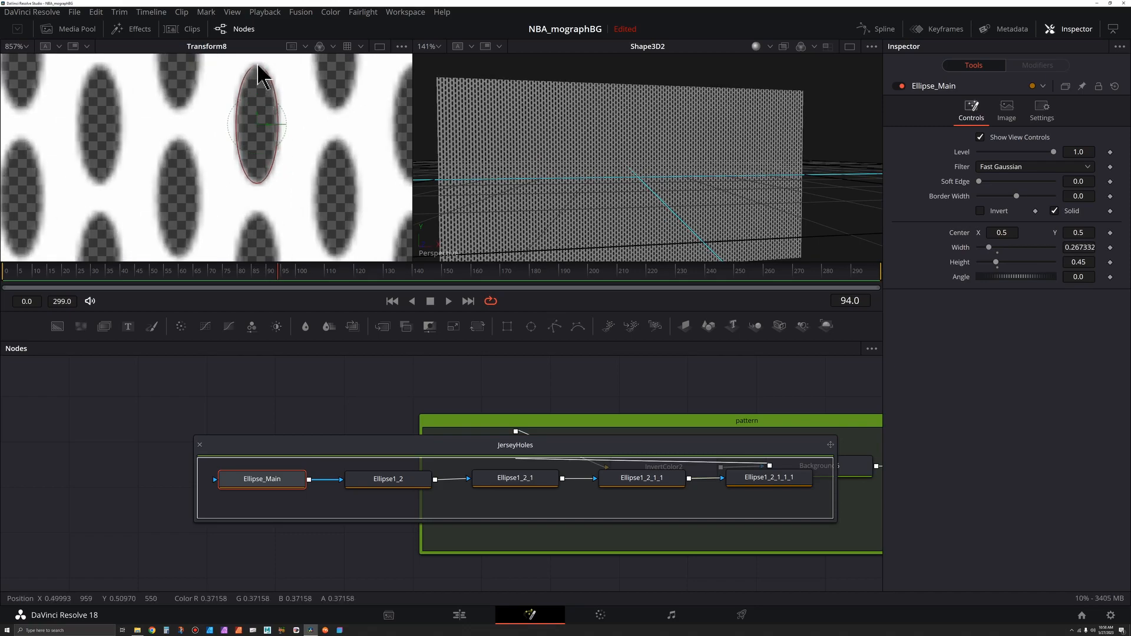
{"action": "left_click_drag", "start_coordinate": [259, 69], "coordinate": [259, 78]}
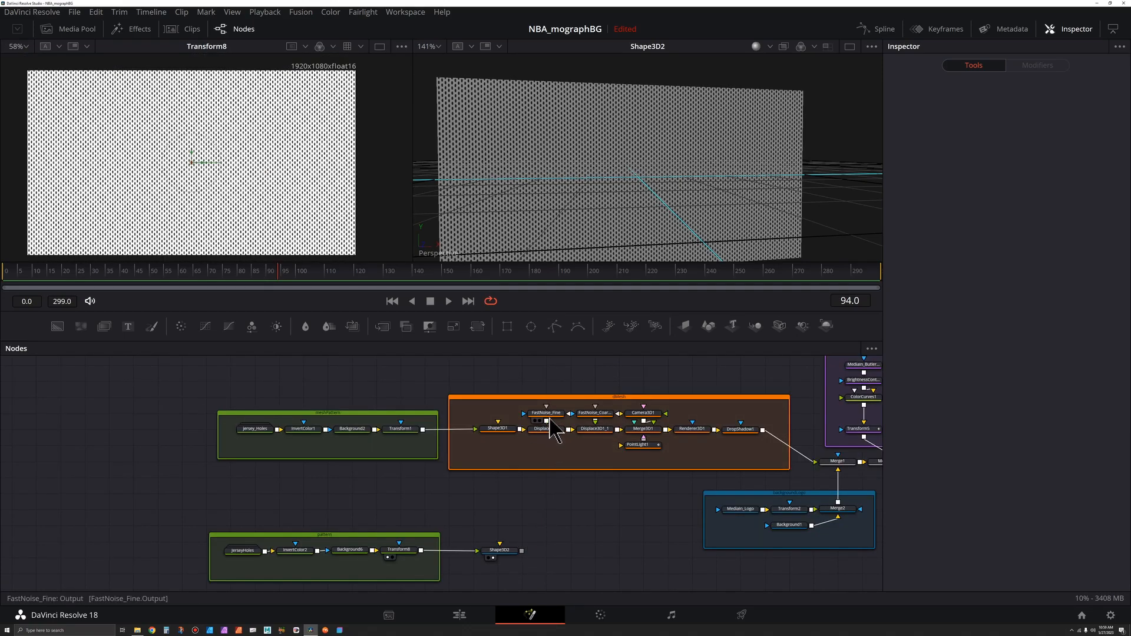
Step: Inspect the FastNoise_Fine and FastNoise_Coarse nodes of the existing displacement setup in the first viewer
{"action": "left_click_drag", "start_coordinate": [552, 444], "coordinate": [597, 427]}
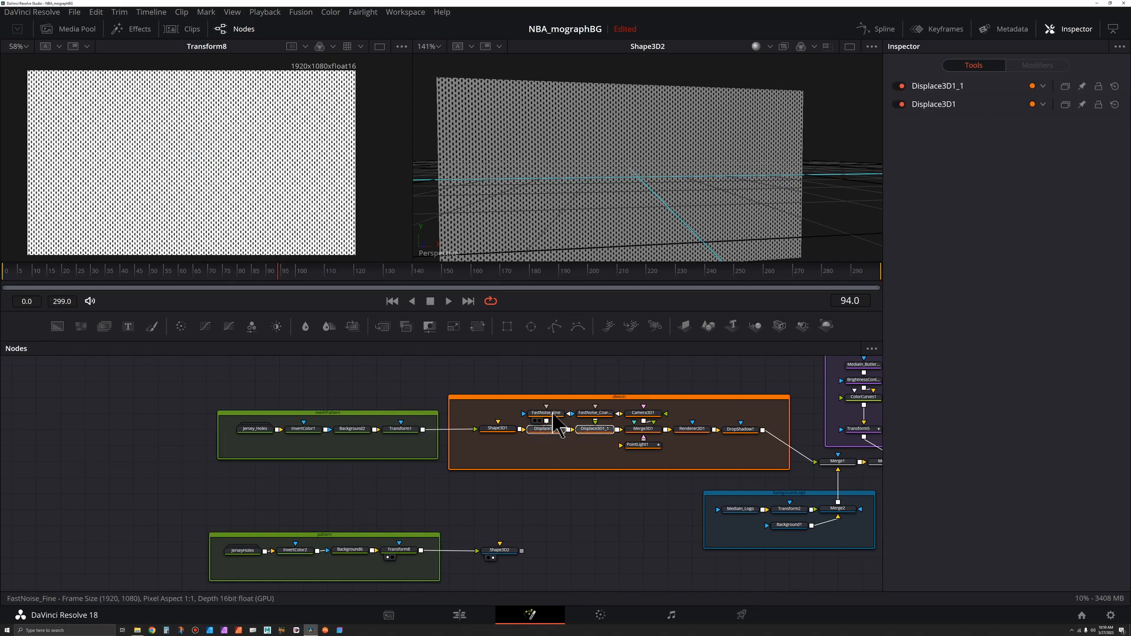
{"action": "left_click", "coordinate": [546, 413]}
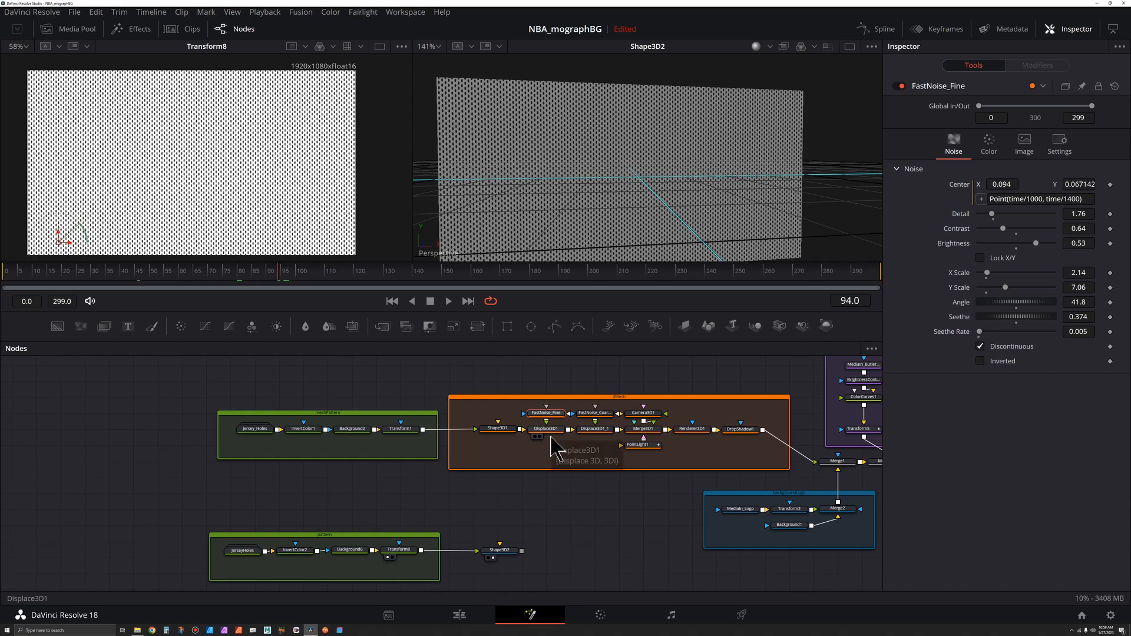
{"action": "key", "text": "1"}
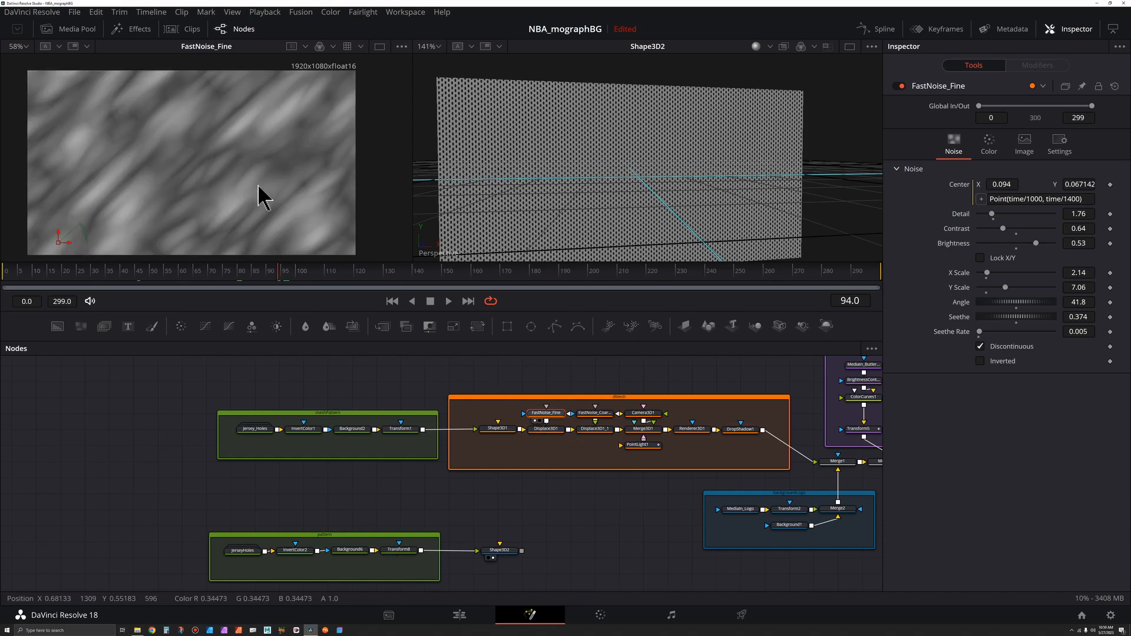
{"action": "left_click", "coordinate": [600, 414]}
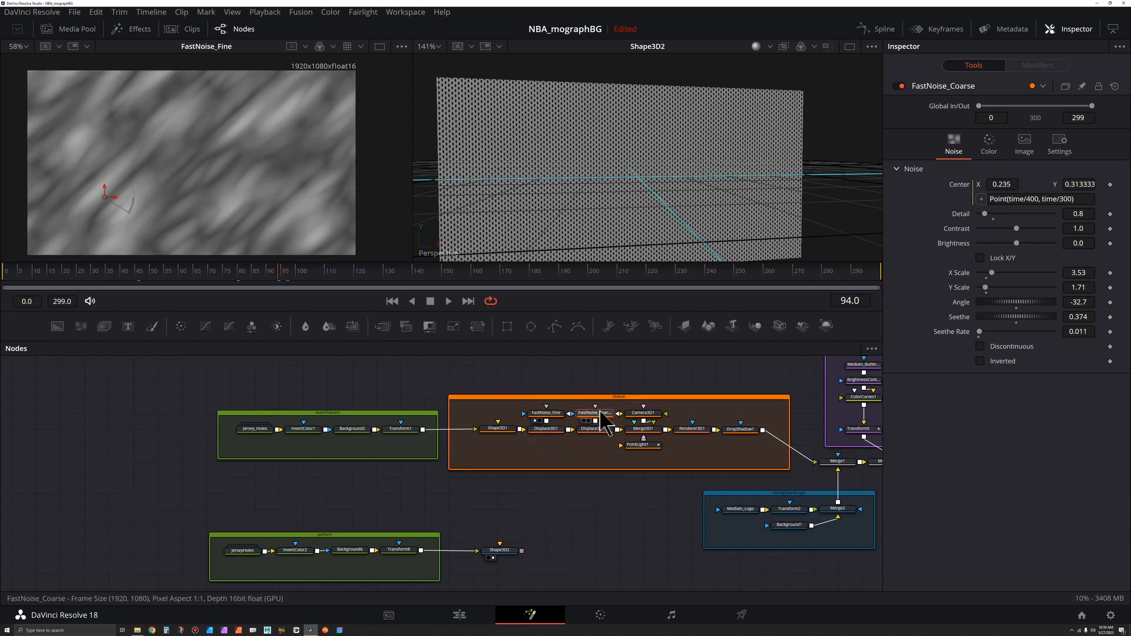
{"action": "key", "text": "1"}
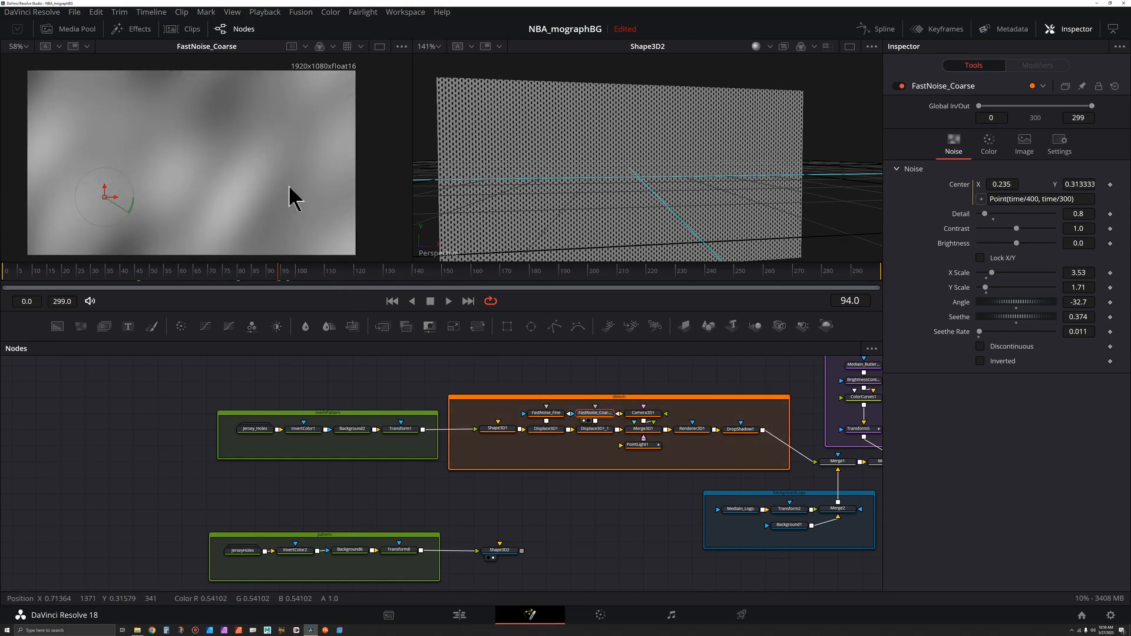
{"action": "scroll", "coordinate": [250, 181], "scroll_direction": "up", "scroll_amount": 1}
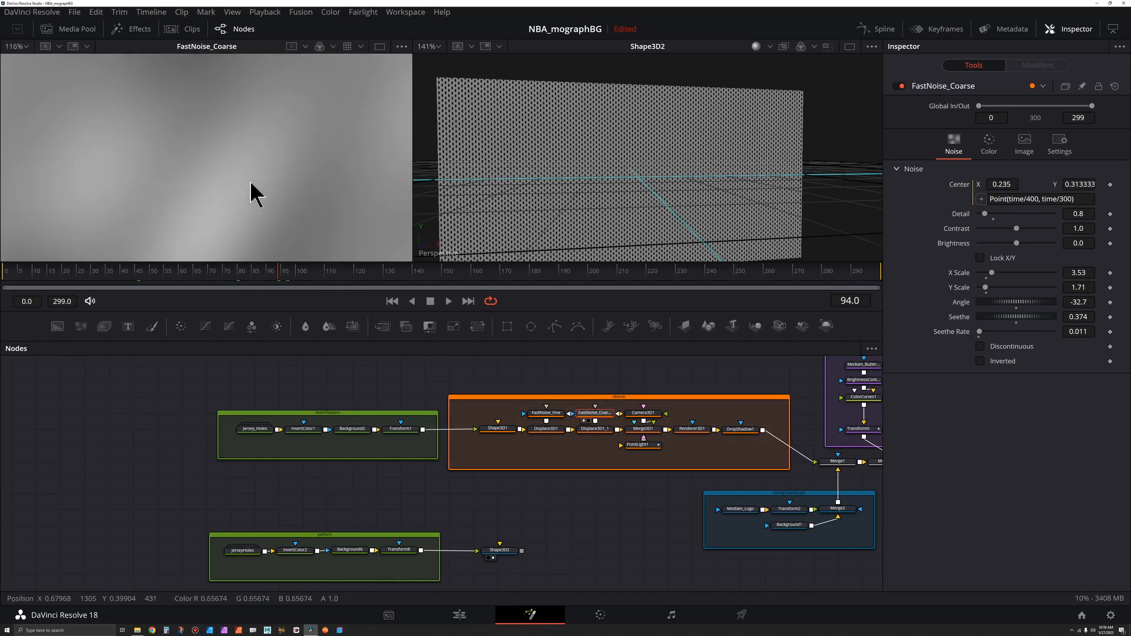
{"action": "scroll", "coordinate": [250, 181], "scroll_direction": "down", "scroll_amount": 2}
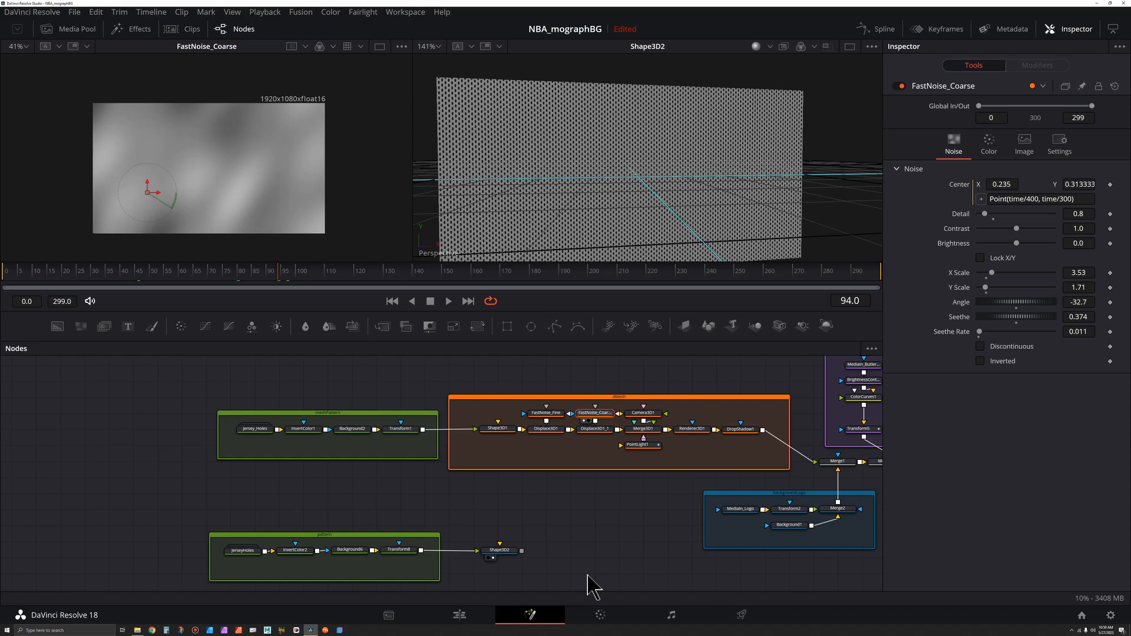
{"action": "scroll", "coordinate": [542, 577], "scroll_direction": "up", "scroll_amount": 6}
Step: Insert a Displace 3D node after Shape3D2
{"action": "left_click", "coordinate": [462, 488]}
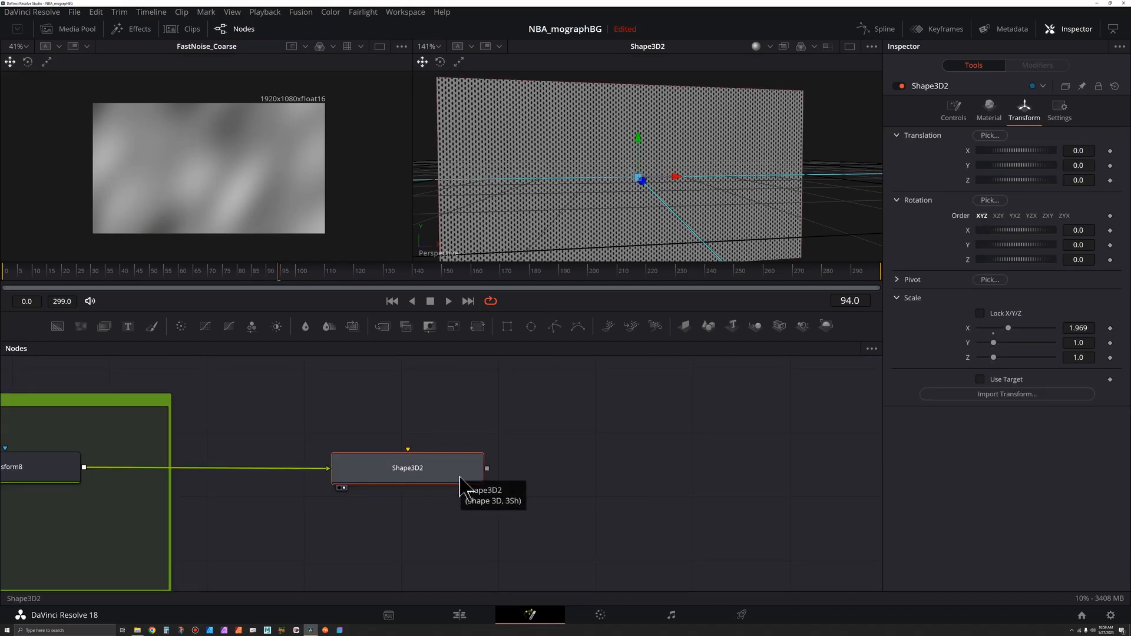
{"action": "key", "text": "shift+space"}
{"action": "type", "text": "und"}
{"action": "key", "text": "BackSpace"}
{"action": "key", "text": "BackSpace"}
{"action": "key", "text": "BackSpace"}
{"action": "type", "text": "disp"}
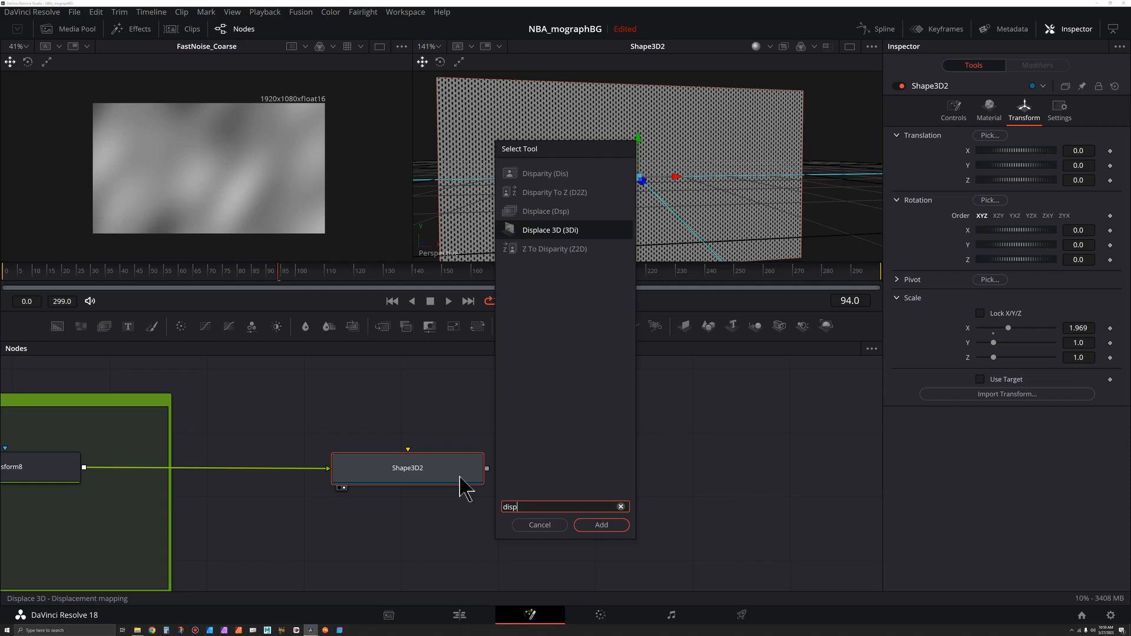
{"action": "key", "text": "Return"}
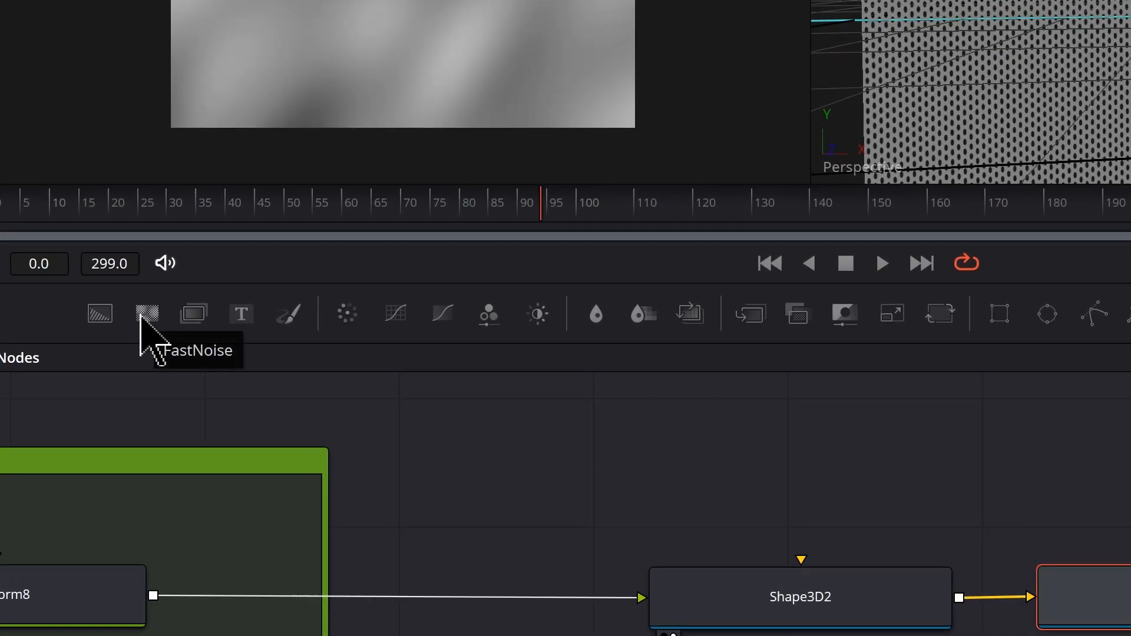
Step: Add a FastNoise node, connect it to Displace3D2's input, and display Displace3D2 in the second viewer
{"action": "left_click_drag", "start_coordinate": [147, 313], "coordinate": [1130, 471]}
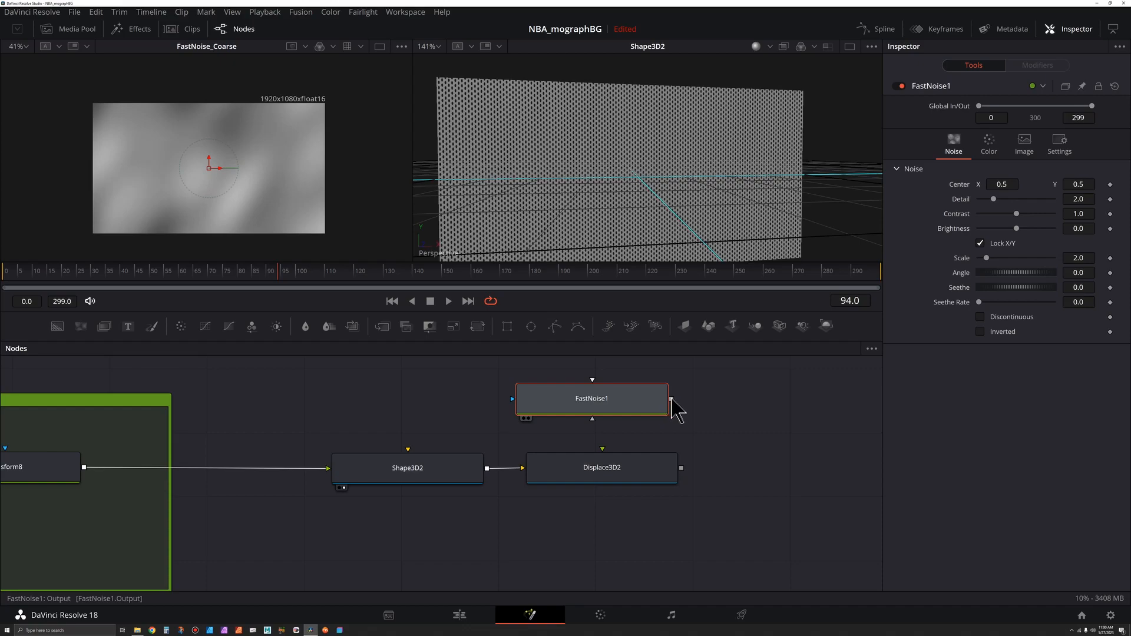
{"action": "left_click_drag", "start_coordinate": [671, 399], "coordinate": [644, 465]}
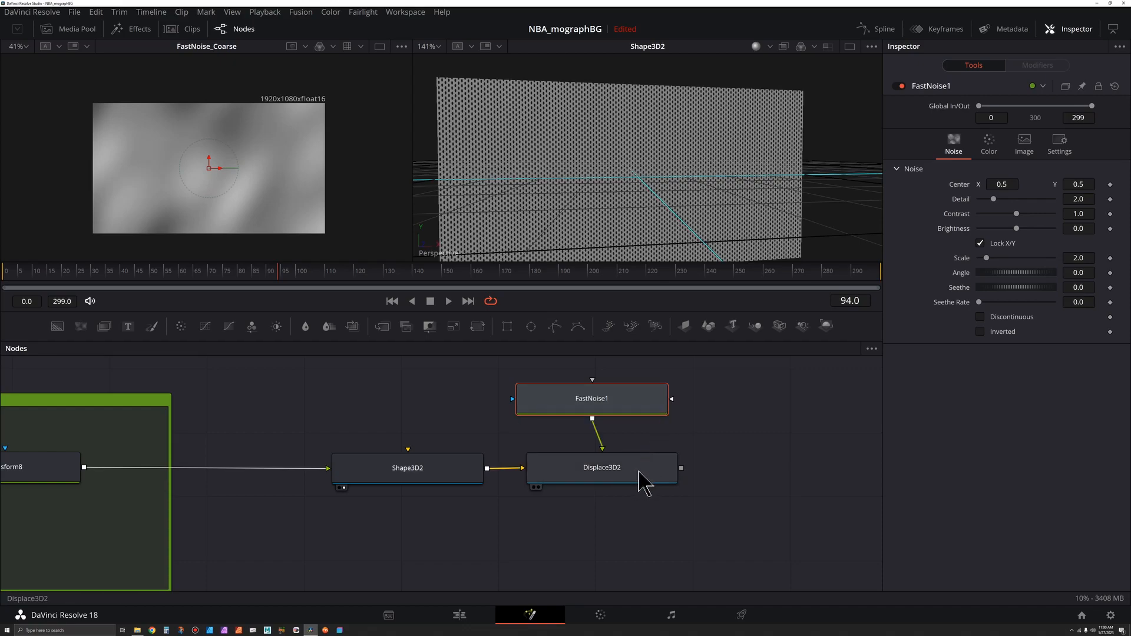
{"action": "left_click", "coordinate": [643, 480]}
{"action": "key", "text": "2"}
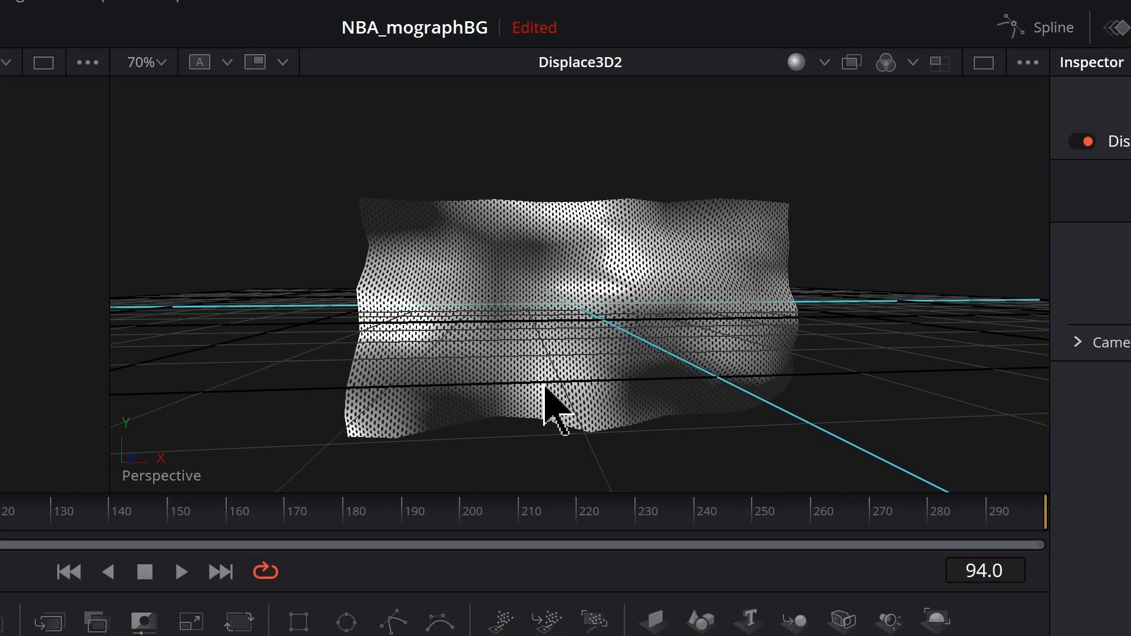
Step: Examine the displaced plane from different angles in the 3D viewer
{"action": "key", "text": "ctrl+1"}
{"action": "left_click", "coordinate": [621, 356]}
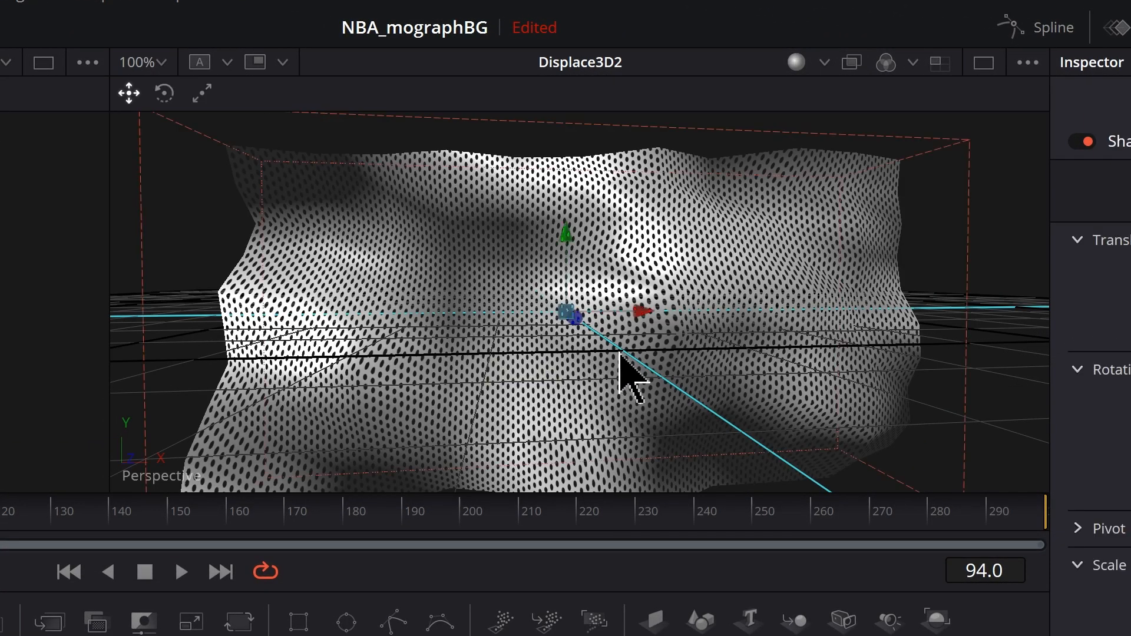
{"action": "left_click_drag", "start_coordinate": [621, 356], "coordinate": [694, 253]}
{"action": "mouse_move", "coordinate": [821, 283]}
{"action": "left_mouse_down"}
{"action": "mouse_move", "coordinate": [790, 278]}
{"action": "mouse_move", "coordinate": [811, 273]}
{"action": "left_mouse_up"}
{"action": "left_click_drag", "start_coordinate": [963, 353], "coordinate": [975, 323]}
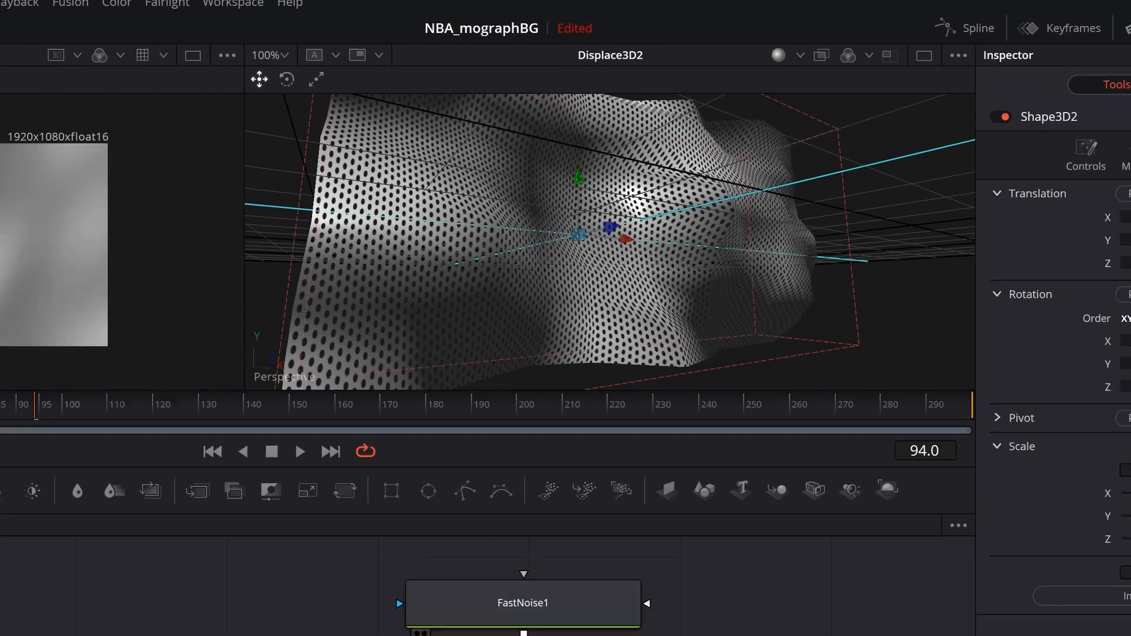
Step: Set the Shape3D2 plane's subdivisions to 70
{"action": "left_click_drag", "start_coordinate": [450, 495], "coordinate": [441, 489]}
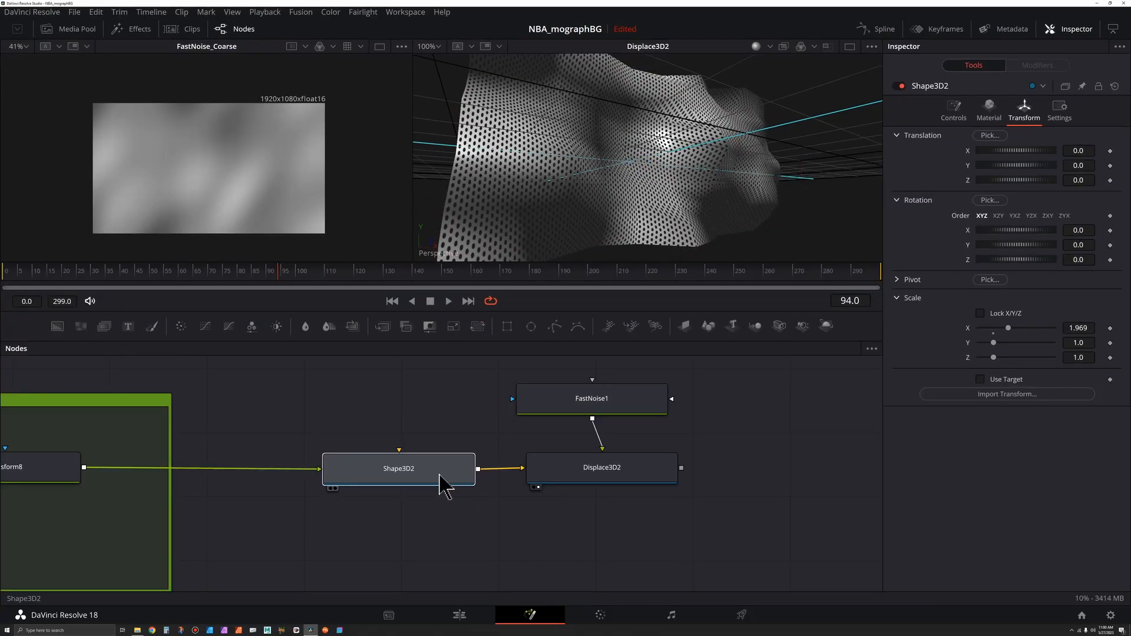
{"action": "left_click", "coordinate": [953, 109]}
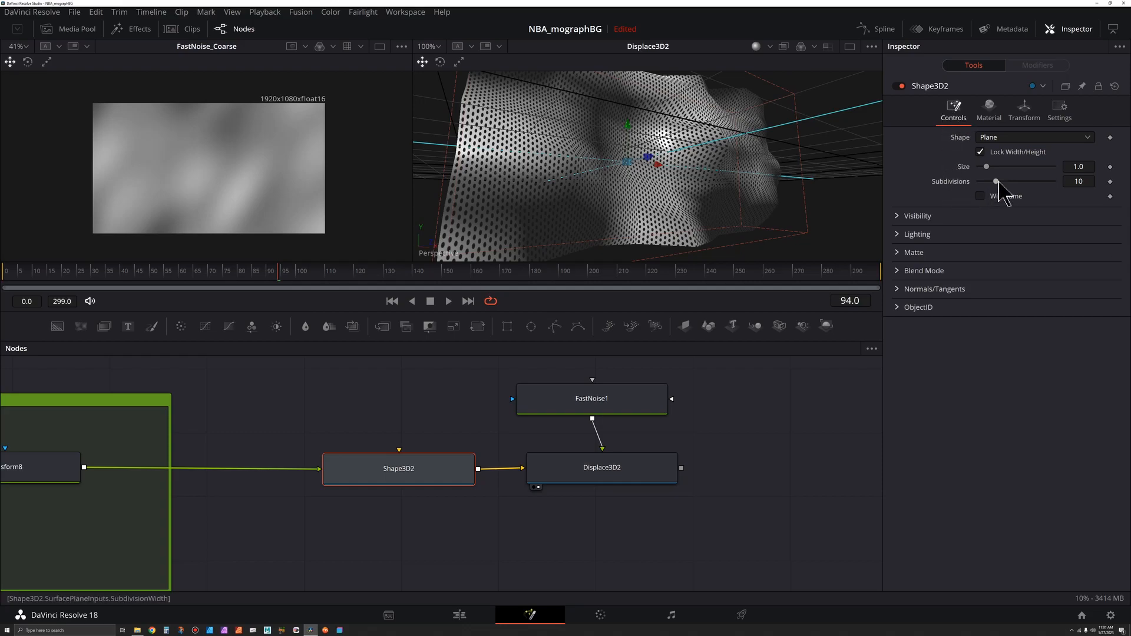
{"action": "left_click_drag", "start_coordinate": [998, 182], "coordinate": [1059, 184]}
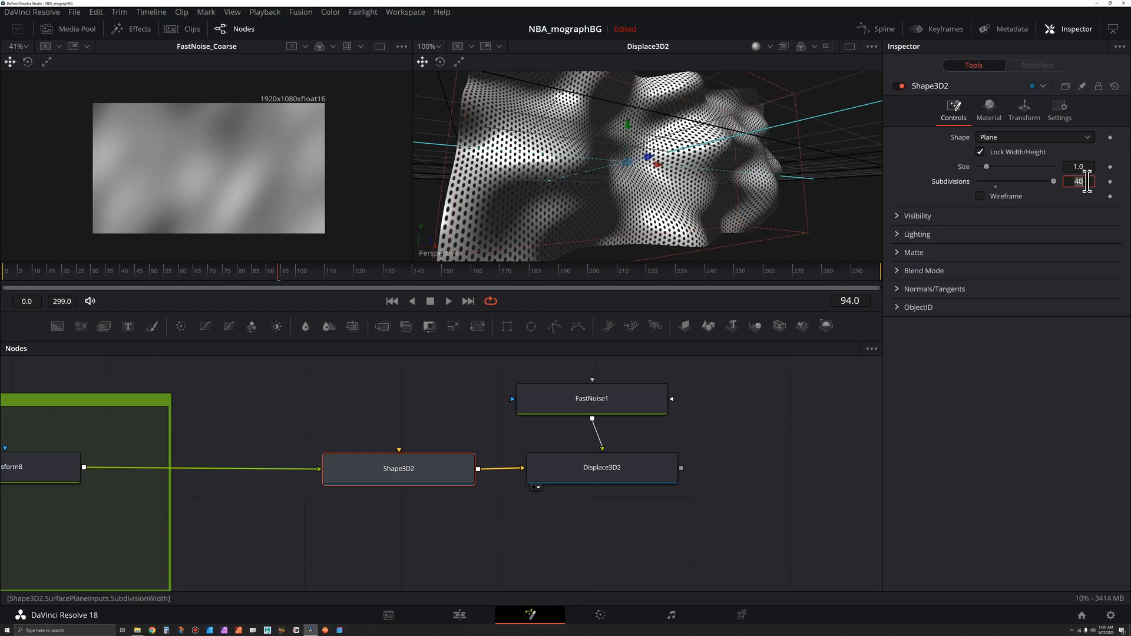
{"action": "left_click_drag", "start_coordinate": [1087, 181], "coordinate": [1078, 183]}
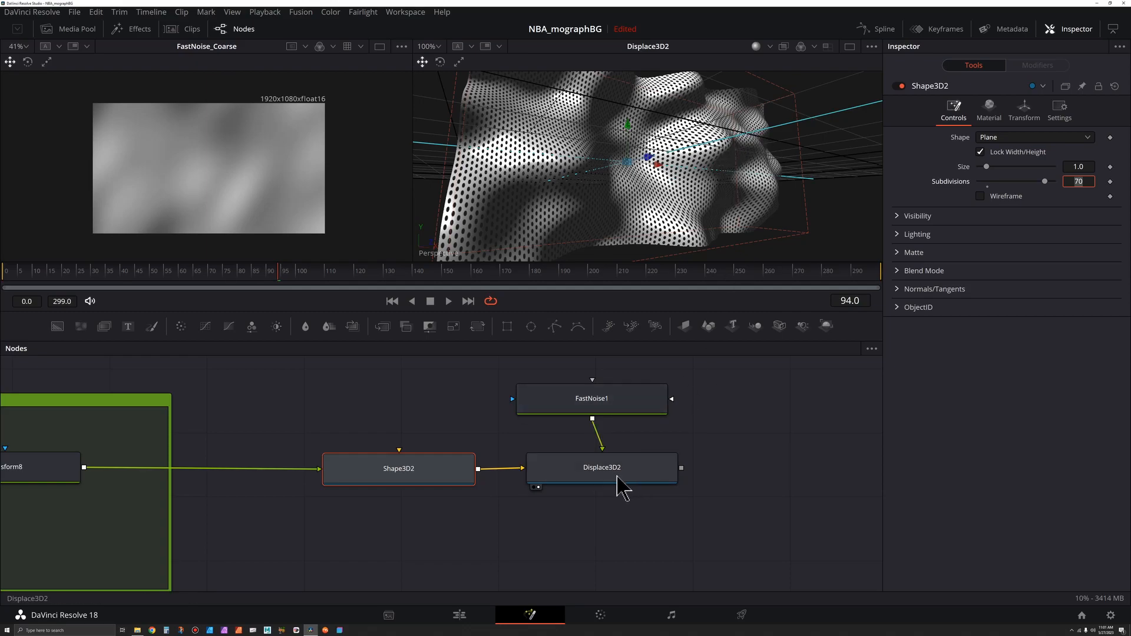
Step: Reduce Displace3D2's displacement scale to 0.346
{"action": "left_click", "coordinate": [620, 480]}
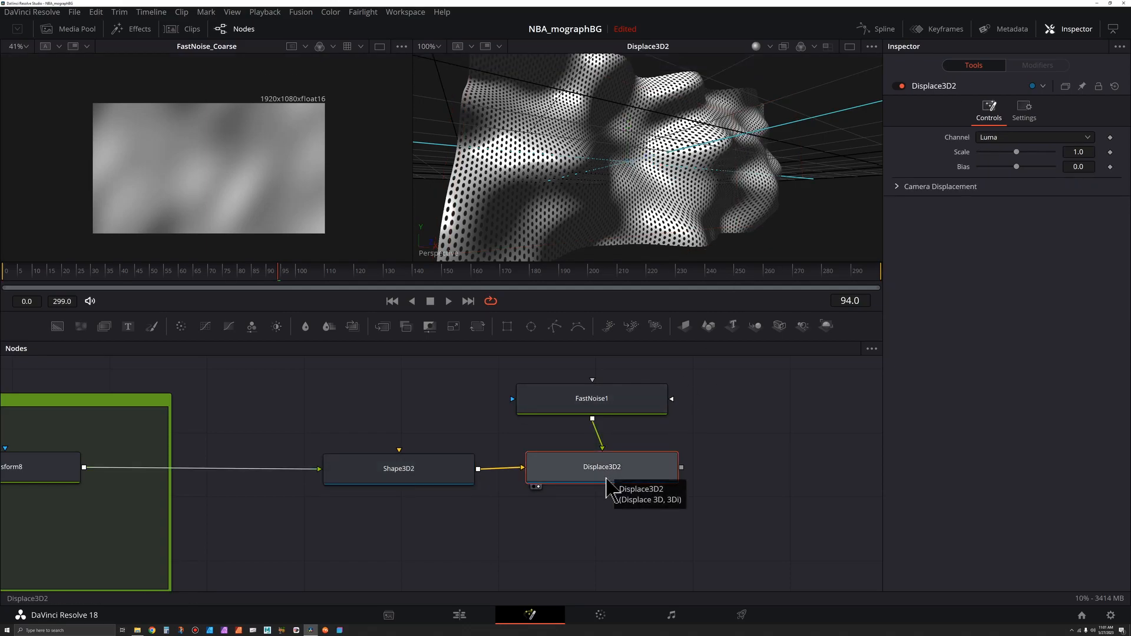
{"action": "left_click_drag", "start_coordinate": [1017, 154], "coordinate": [991, 154]}
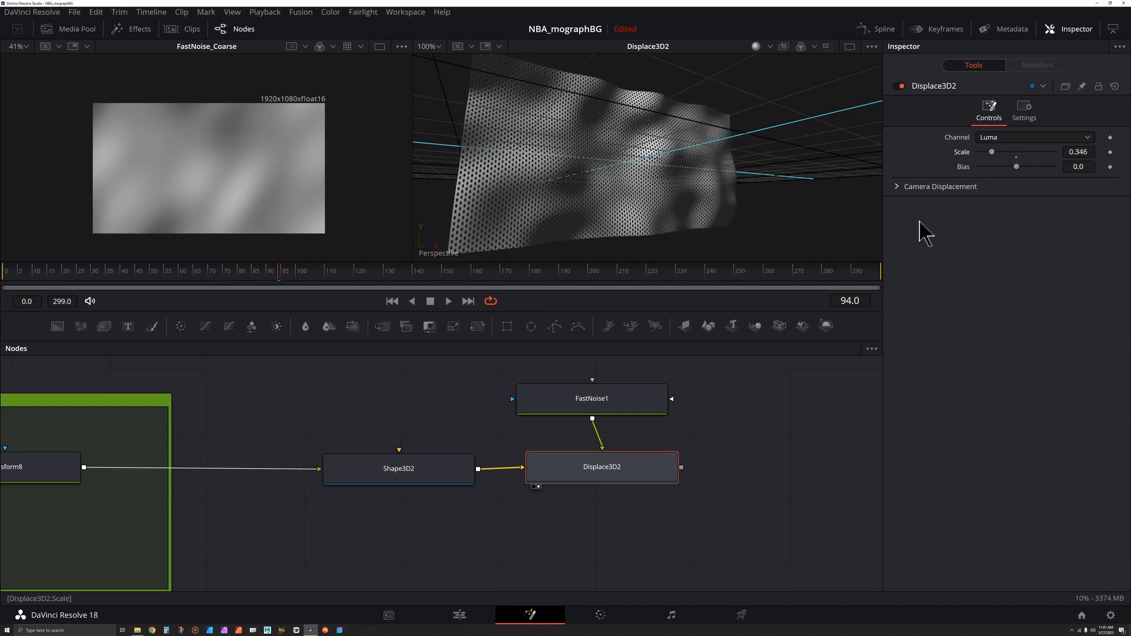
Step: Show FastNoise1 in the first viewer and set its Color 1 alpha to 1.0
{"action": "mouse_move", "coordinate": [618, 404]}
{"action": "left_mouse_down"}
{"action": "mouse_move", "coordinate": [675, 386]}
{"action": "mouse_move", "coordinate": [616, 403]}
{"action": "left_mouse_up"}
{"action": "key", "text": "1"}
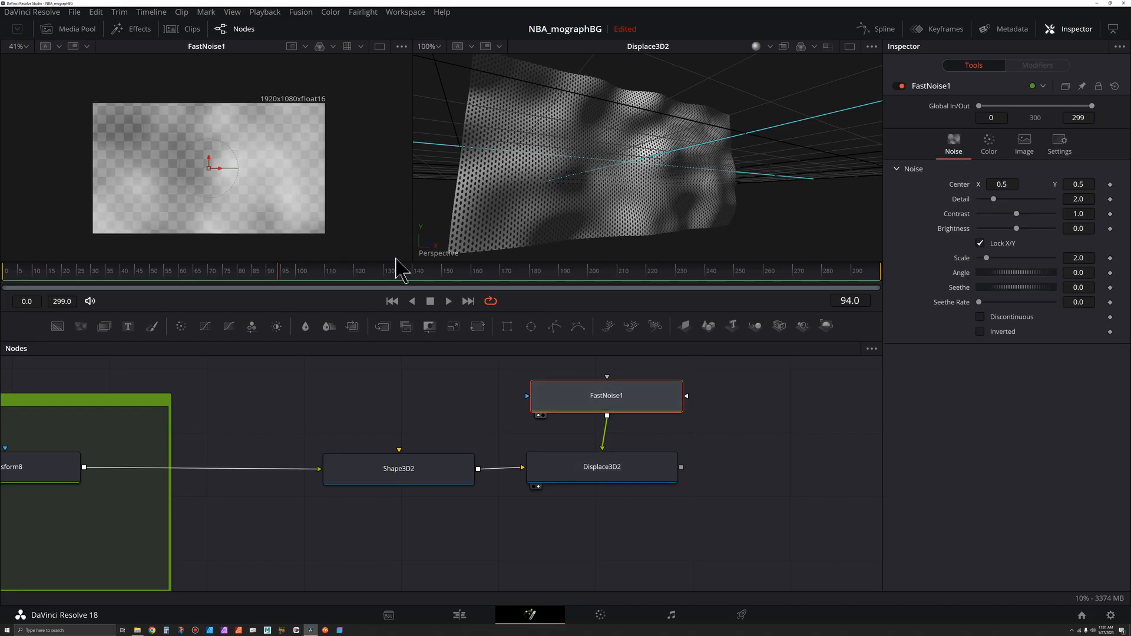
{"action": "left_click", "coordinate": [992, 145]}
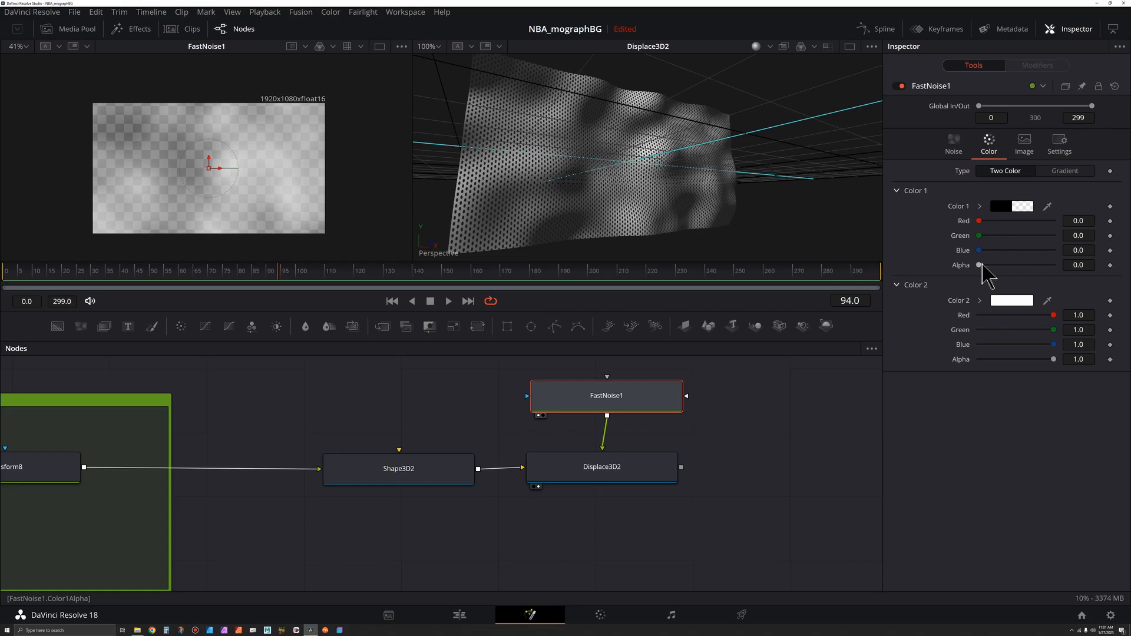
{"action": "left_click_drag", "start_coordinate": [979, 265], "coordinate": [1122, 280]}
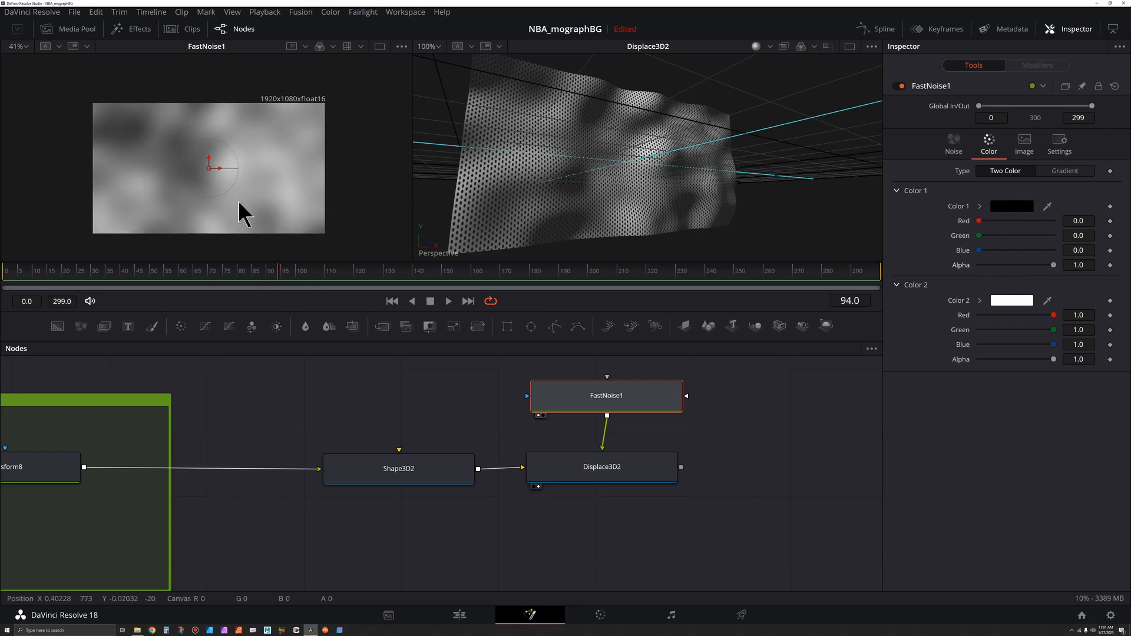
Step: Compare the noise settings of FastNoise_Fine and FastNoise_Coarse in the original dMesh group
{"action": "scroll", "coordinate": [237, 203], "scroll_direction": "up", "scroll_amount": 2}
{"action": "left_click_drag", "start_coordinate": [246, 164], "coordinate": [256, 172]}
{"action": "left_click_drag", "start_coordinate": [635, 433], "coordinate": [584, 492]}
{"action": "scroll", "coordinate": [614, 475], "scroll_direction": "down", "scroll_amount": 3}
{"action": "scroll", "coordinate": [583, 498], "scroll_direction": "up", "scroll_amount": 2}
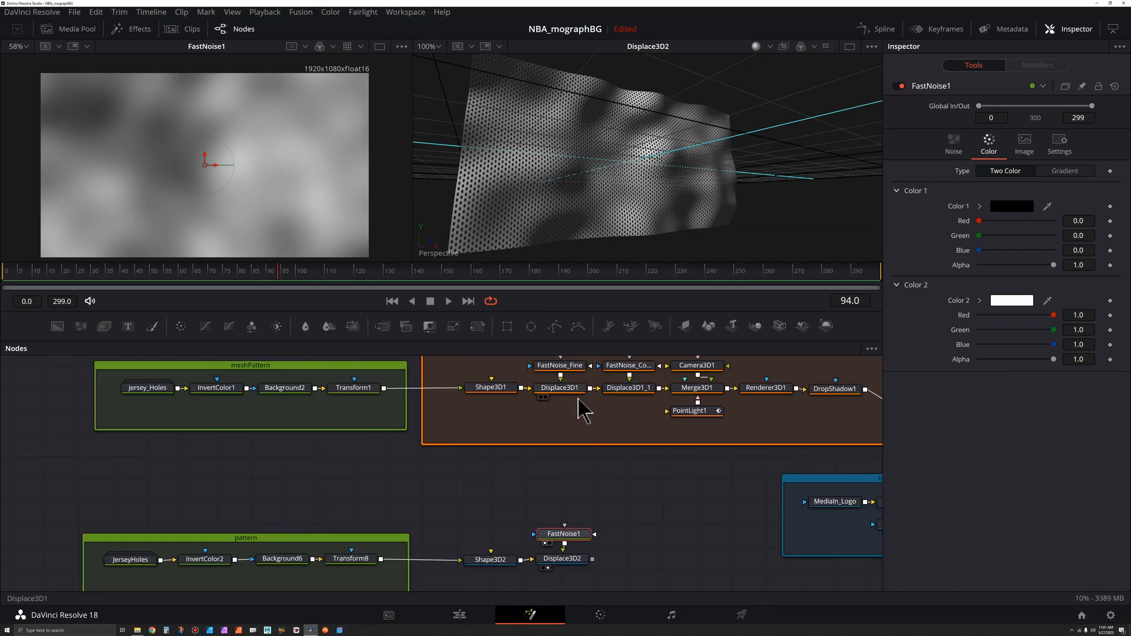
{"action": "scroll", "coordinate": [584, 412], "scroll_direction": "up", "scroll_amount": 2}
{"action": "left_click", "coordinate": [570, 416]}
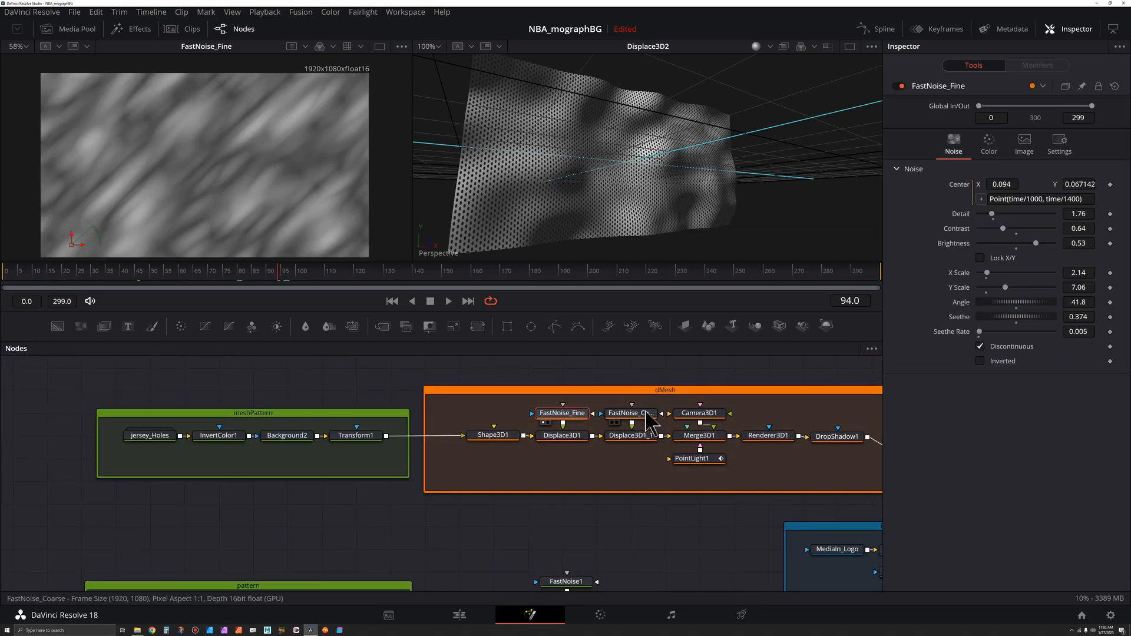
{"action": "left_click", "coordinate": [631, 414]}
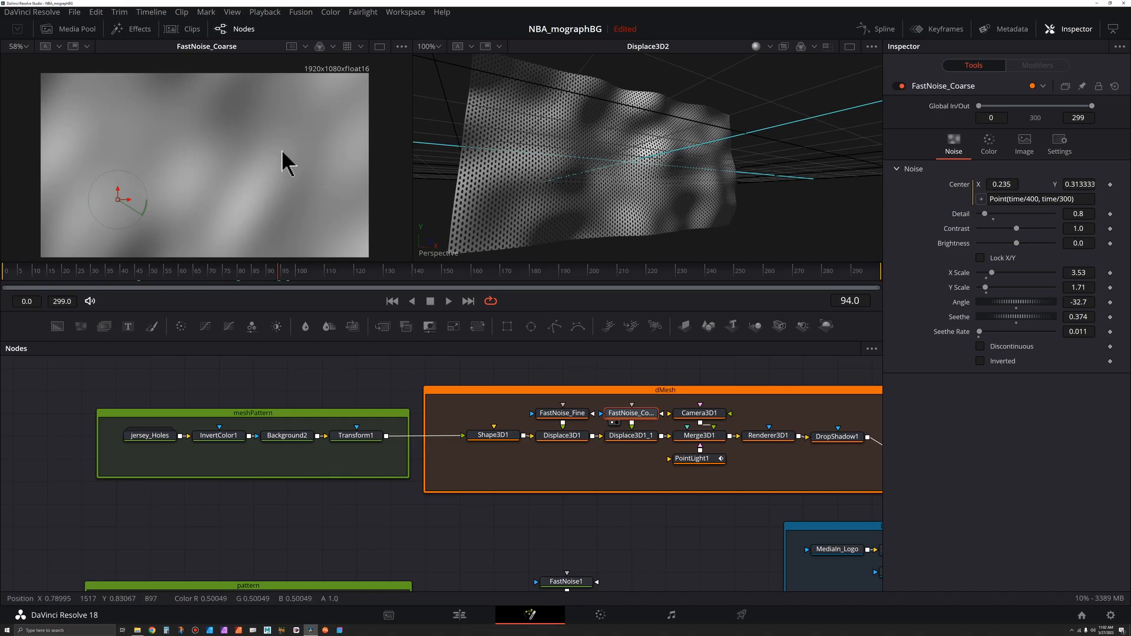
{"action": "scroll", "coordinate": [643, 434], "scroll_direction": "down", "scroll_amount": 4}
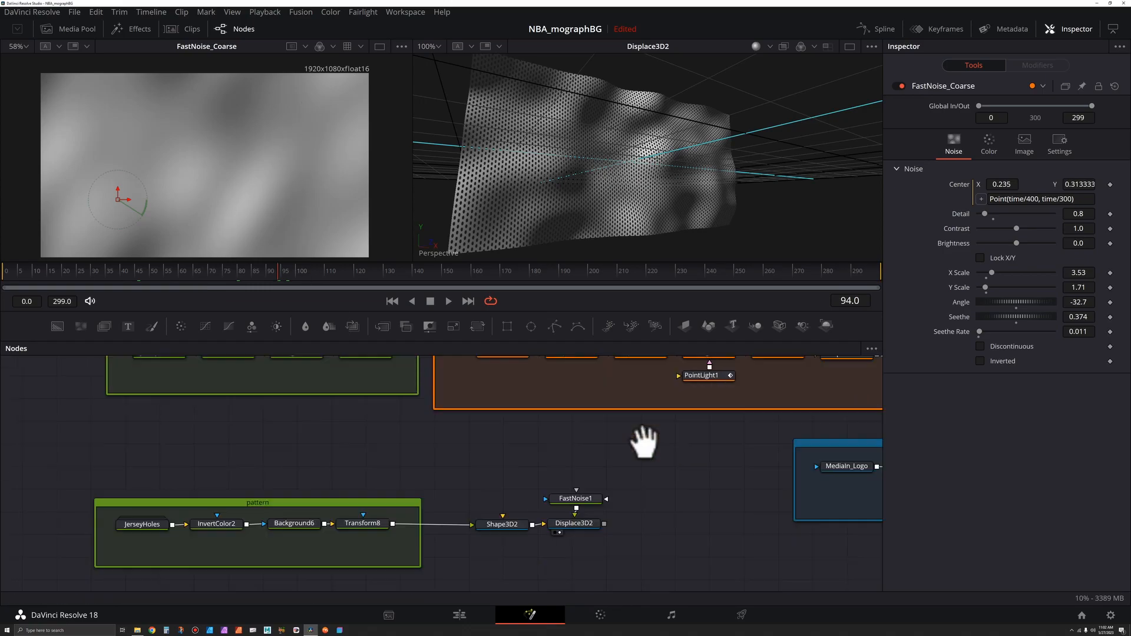
Step: On FastNoise1, unlock X/Y and set X scale 4.41, angle -33.9, contrast 0.31 and seethe rate 0.016
{"action": "left_click", "coordinate": [587, 457]}
{"action": "key", "text": "1"}
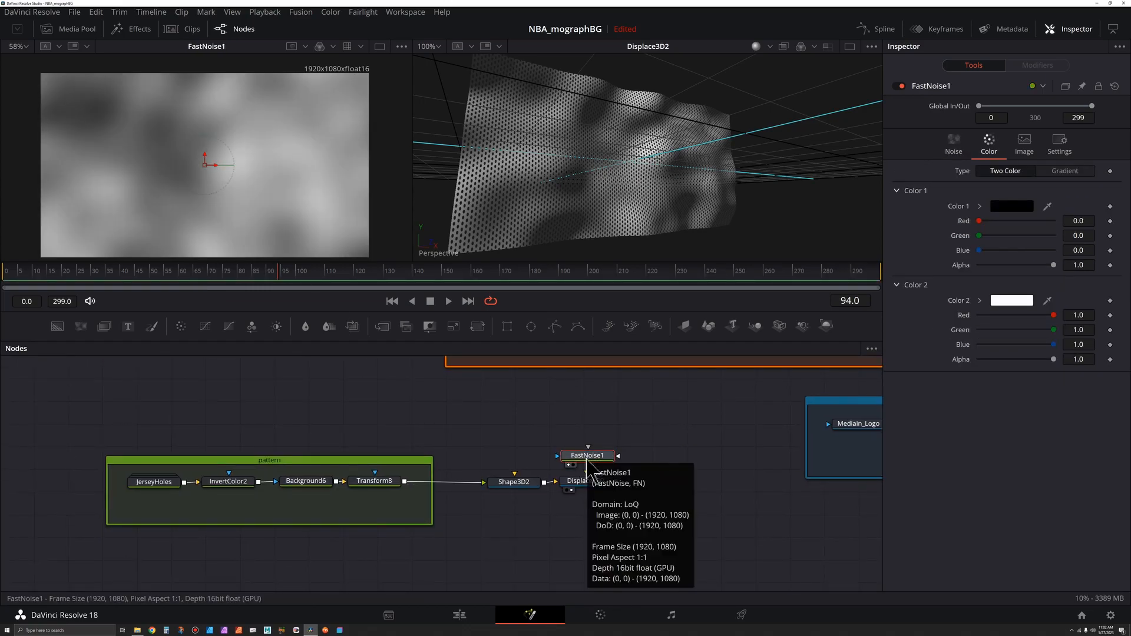
{"action": "left_click", "coordinate": [953, 144]}
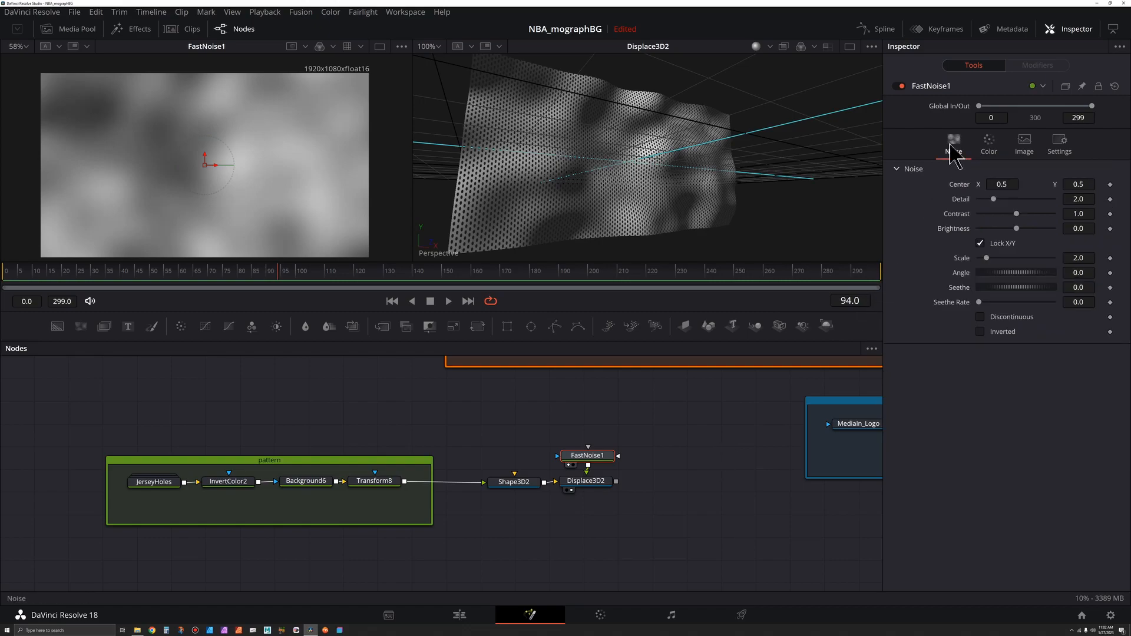
{"action": "left_click", "coordinate": [980, 244]}
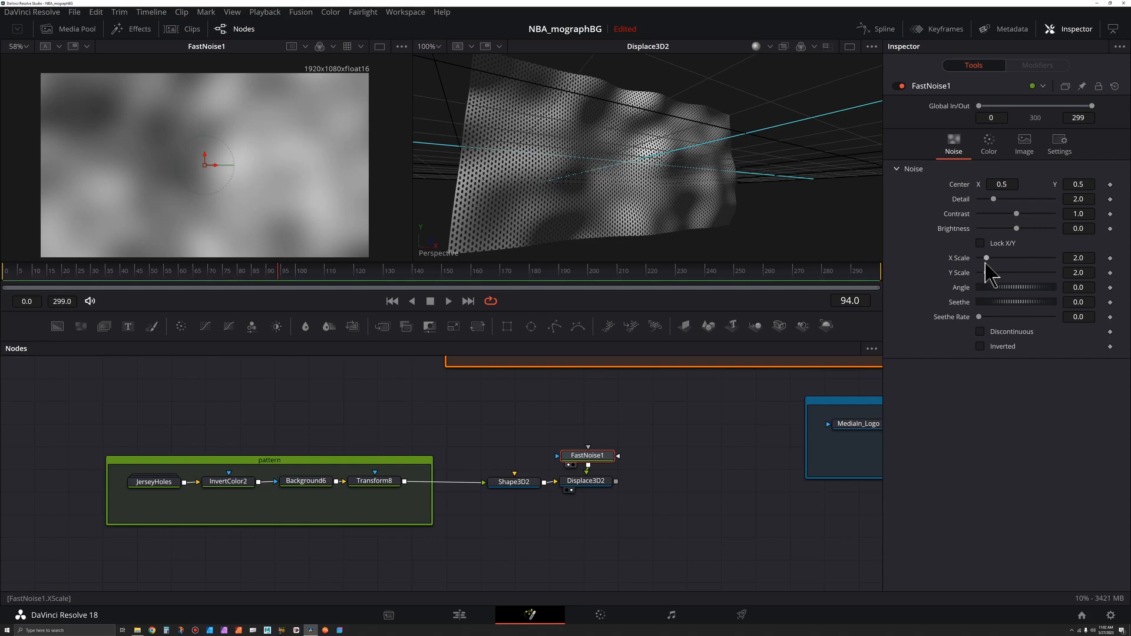
{"action": "left_click_drag", "start_coordinate": [986, 259], "coordinate": [990, 297]}
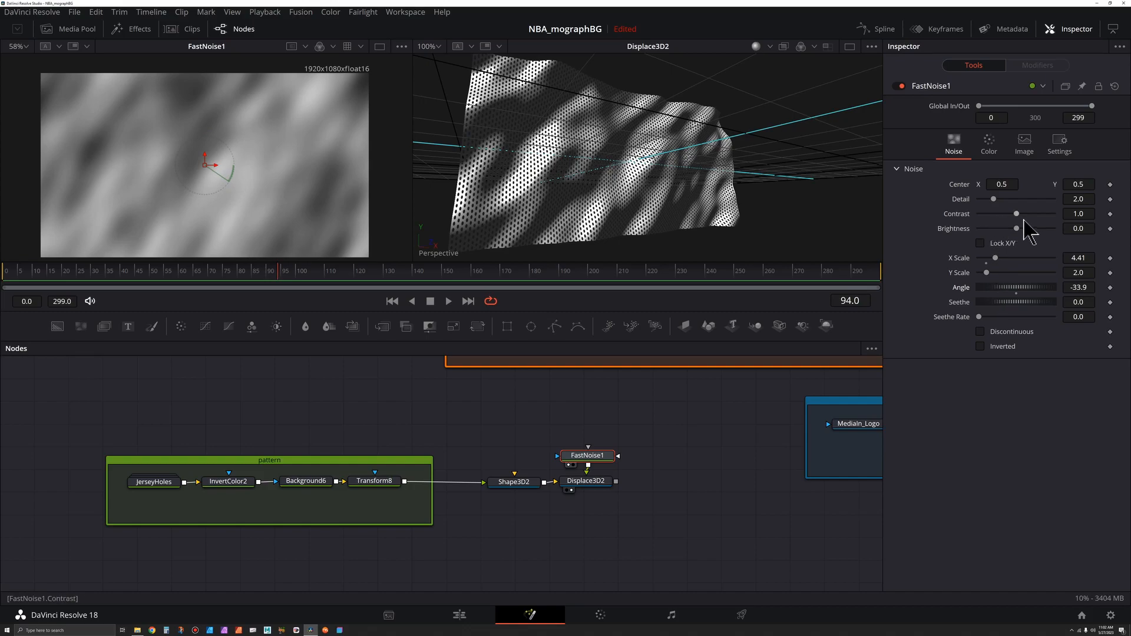
{"action": "mouse_move", "coordinate": [1020, 214]}
{"action": "left_mouse_down"}
{"action": "mouse_move", "coordinate": [1031, 219]}
{"action": "mouse_move", "coordinate": [1006, 226]}
{"action": "mouse_move", "coordinate": [1057, 225]}
{"action": "mouse_move", "coordinate": [1010, 229]}
{"action": "left_mouse_up"}
{"action": "left_click_drag", "start_coordinate": [1016, 229], "coordinate": [989, 215]}
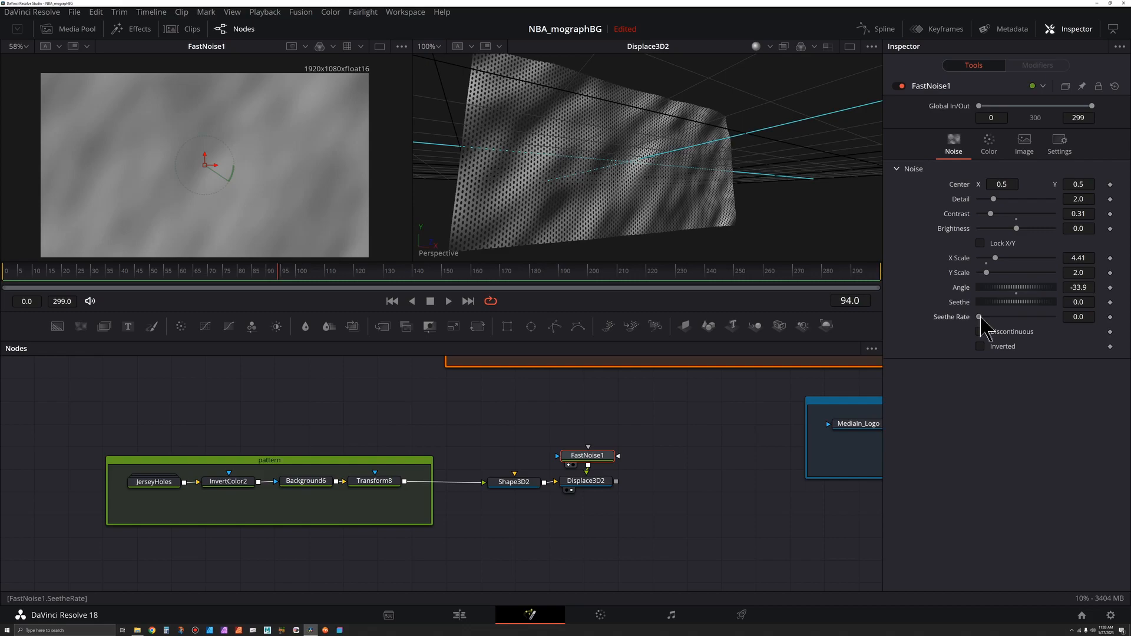
{"action": "left_click_drag", "start_coordinate": [980, 318], "coordinate": [982, 318]}
Step: Give FastNoise1's Center the expression Point(time/1000, time/1400), taken from FastNoise_Fine
{"action": "left_click", "coordinate": [391, 287]}
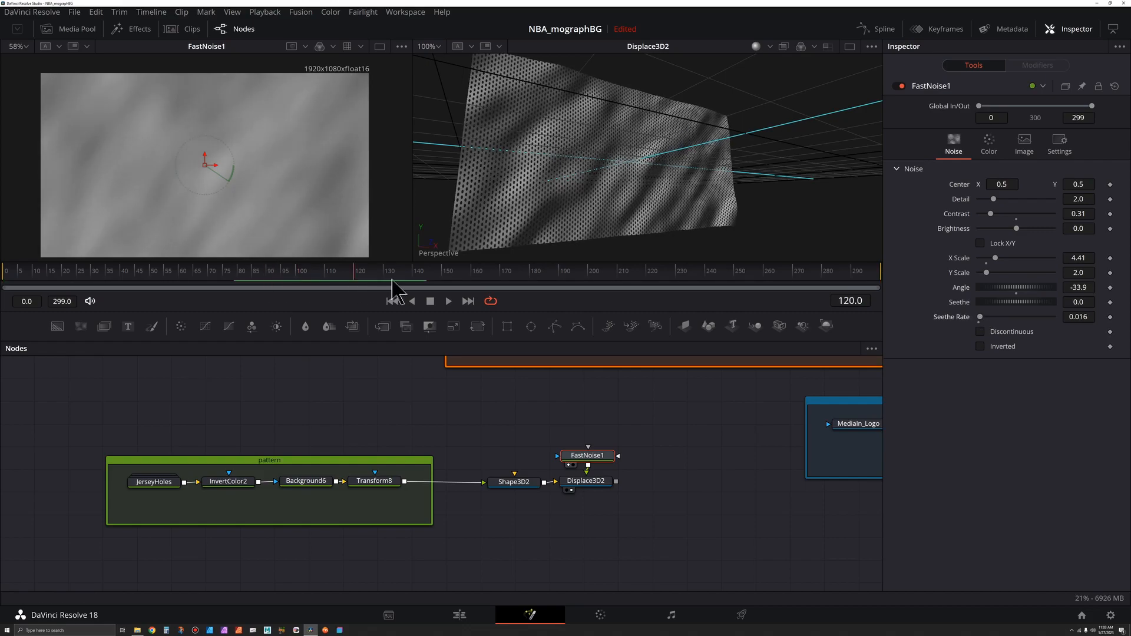
{"action": "left_click_drag", "start_coordinate": [302, 298], "coordinate": [324, 313]}
{"action": "left_click_drag", "start_coordinate": [653, 454], "coordinate": [570, 548]}
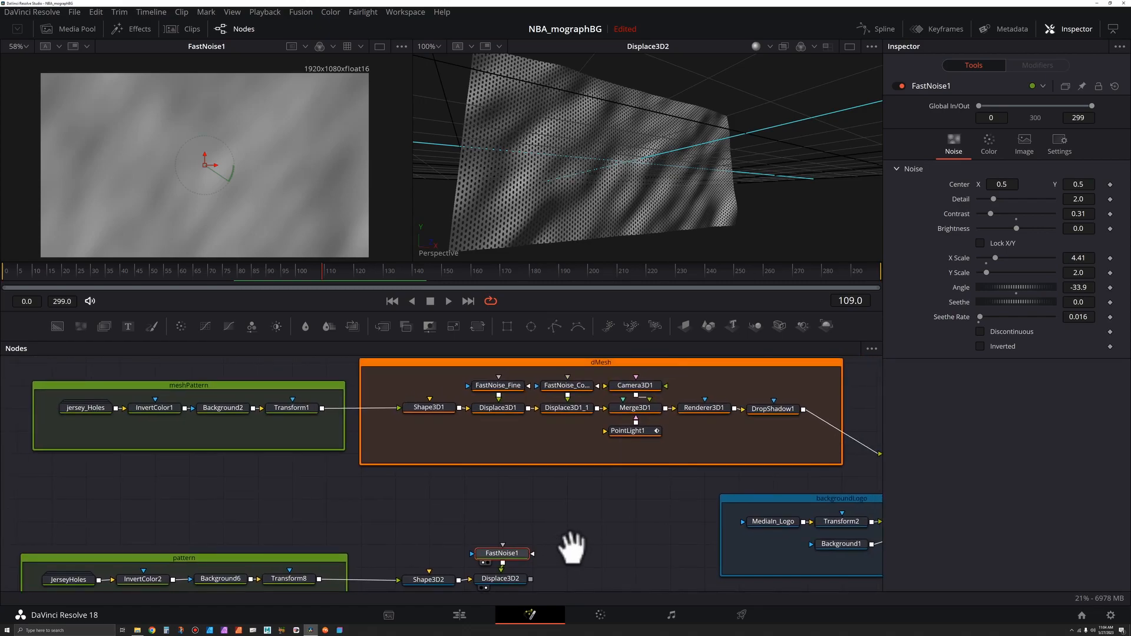
{"action": "left_click", "coordinate": [497, 386]}
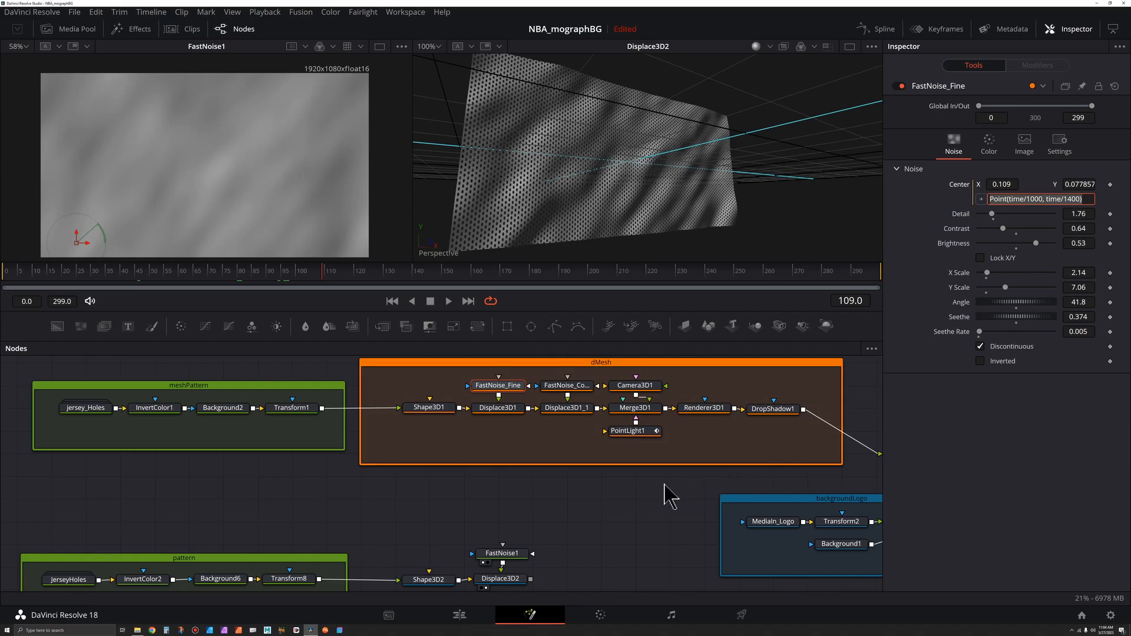
{"action": "left_click_drag", "start_coordinate": [582, 531], "coordinate": [660, 412]}
{"action": "left_click_drag", "start_coordinate": [578, 436], "coordinate": [581, 429]}
{"action": "left_click", "coordinate": [580, 429]}
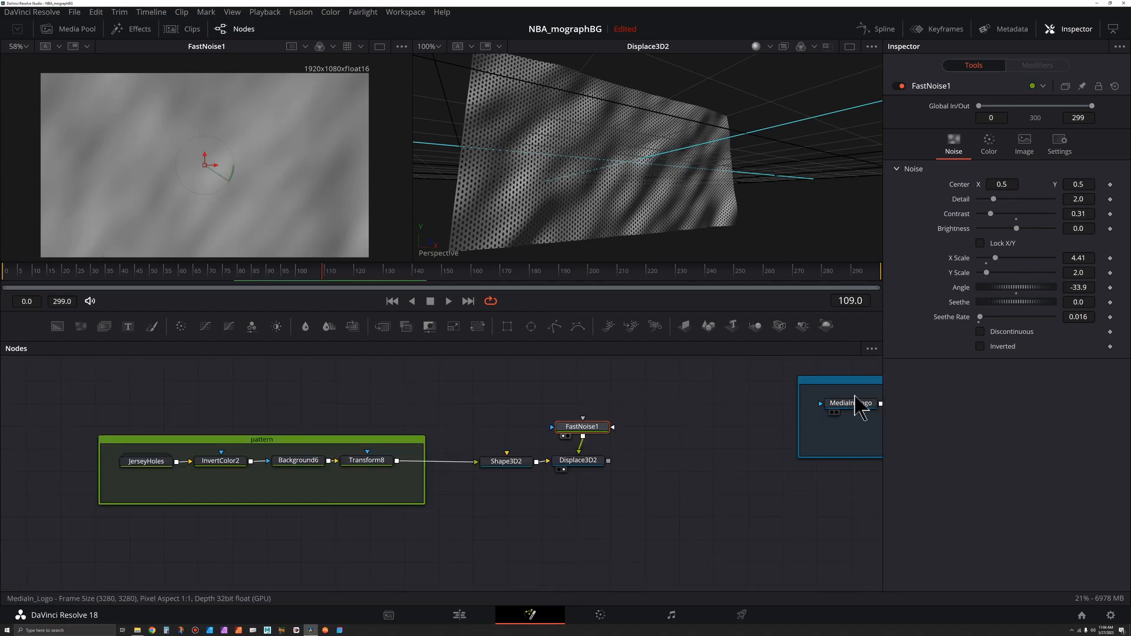
{"action": "right_click", "coordinate": [959, 187]}
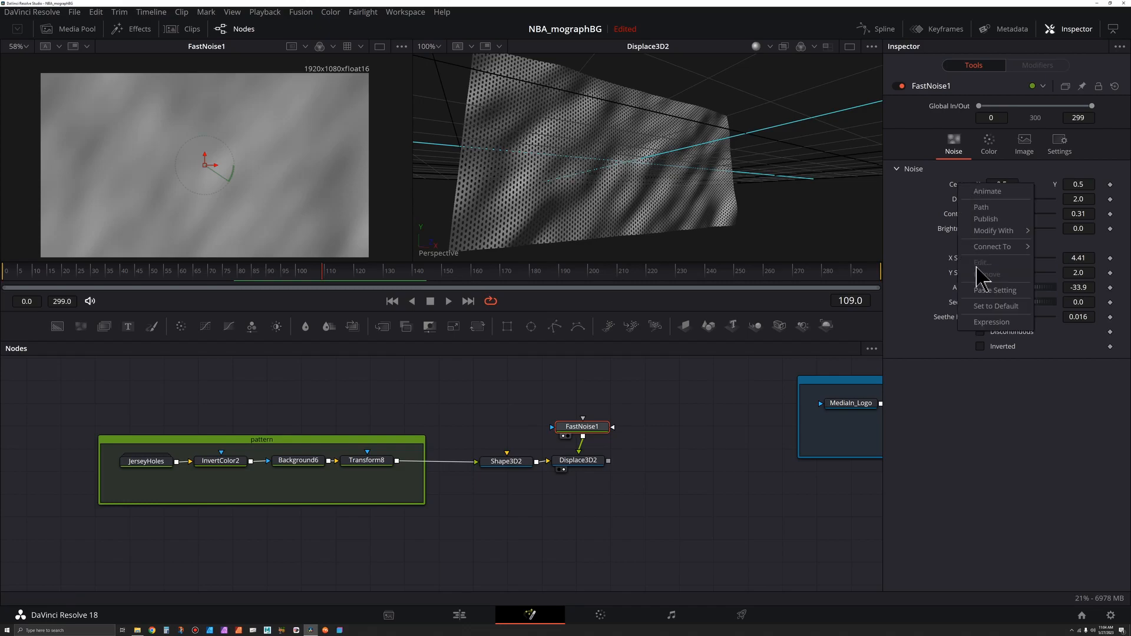
{"action": "left_click", "coordinate": [991, 322]}
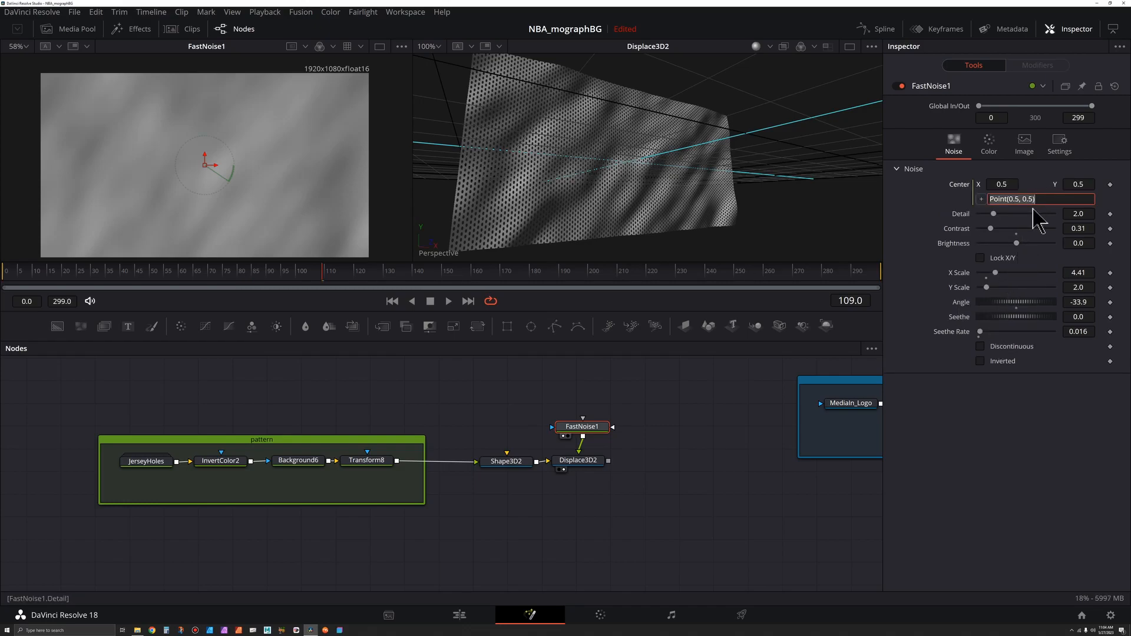
{"action": "key", "text": "ctrl+a"}
{"action": "type", "text": "Point(time/1000, time/1400)"}
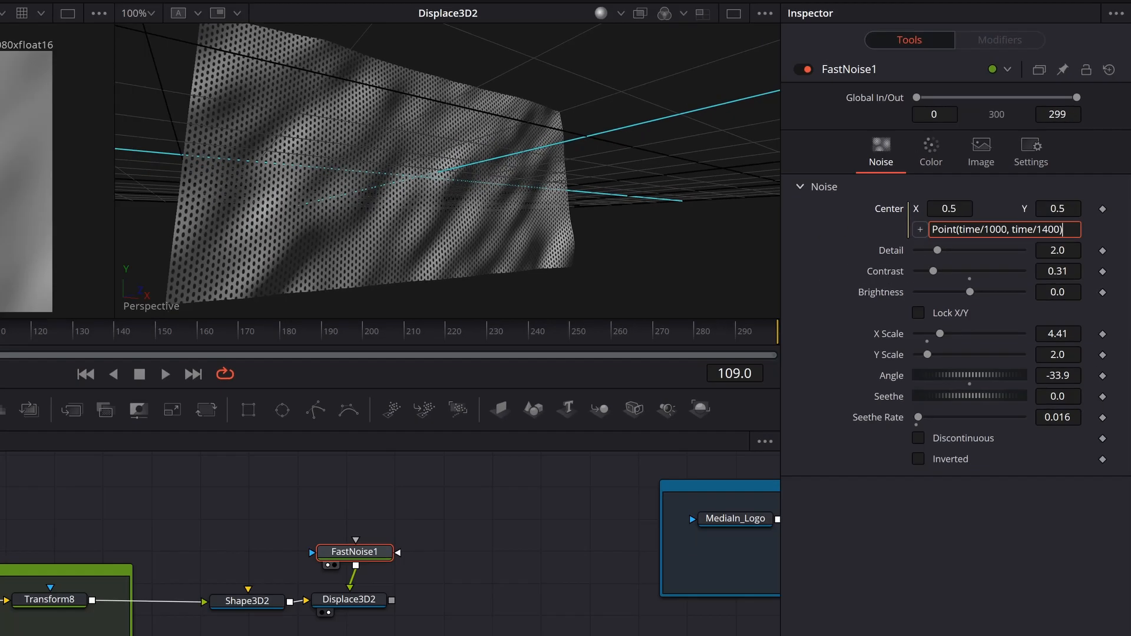
{"action": "left_click_drag", "start_coordinate": [493, 274], "coordinate": [328, 296]}
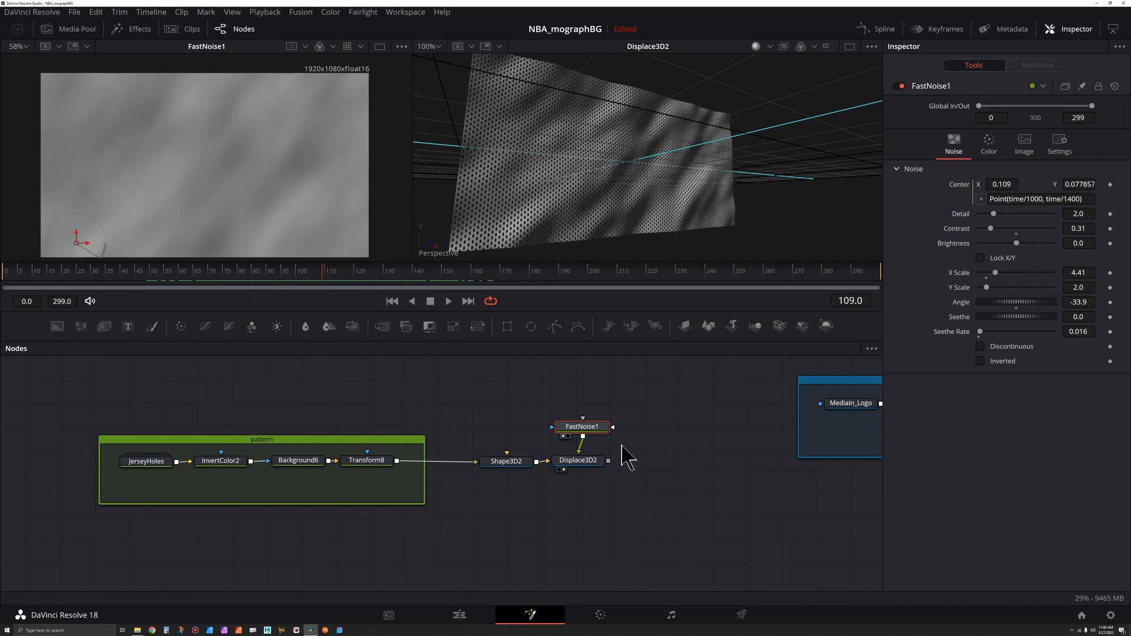
Step: Duplicate FastNoise1 and Displace3D2, chain the copy after Displace3D2, and show it in the second viewer
{"action": "left_click_drag", "start_coordinate": [655, 400], "coordinate": [587, 484]}
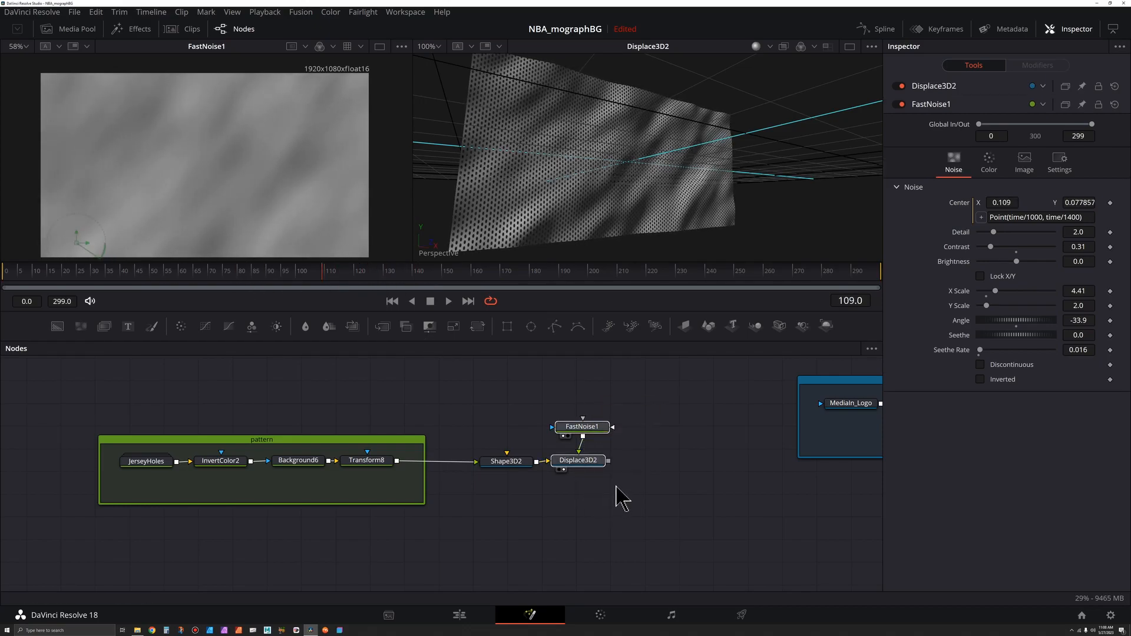
{"action": "left_click", "coordinate": [665, 446]}
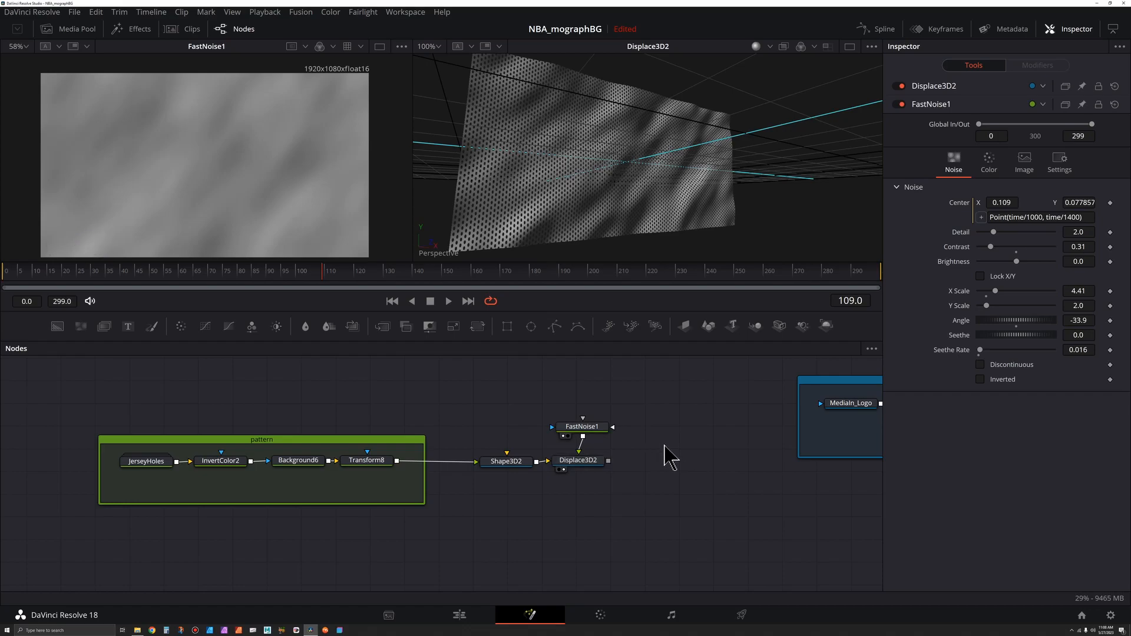
{"action": "key", "text": "ctrl+v"}
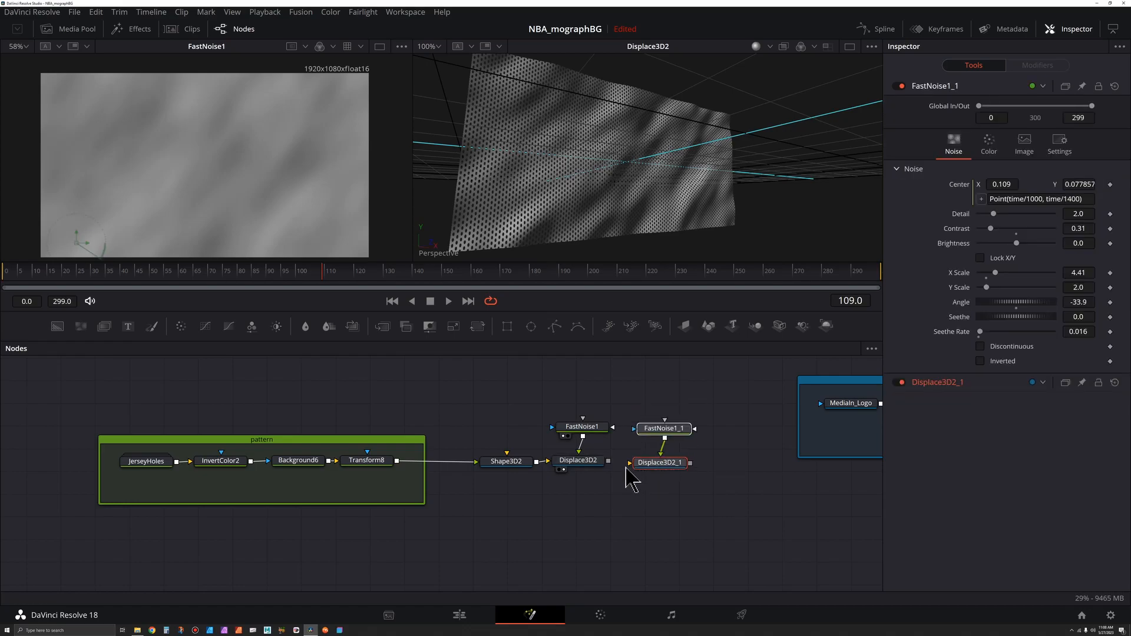
{"action": "left_click_drag", "start_coordinate": [610, 462], "coordinate": [622, 487]}
{"action": "key", "text": "2"}
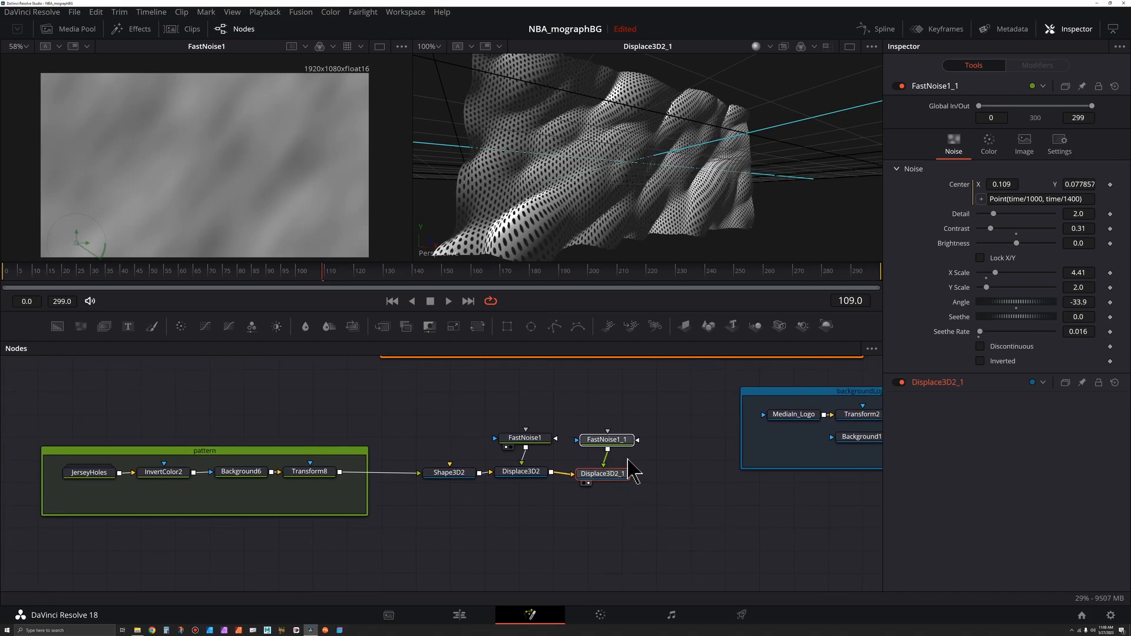
Step: Set FastNoise1_1's X scale to 2.68, Y scale to 0.94 and contrast to 0.86
{"action": "left_click", "coordinate": [621, 449]}
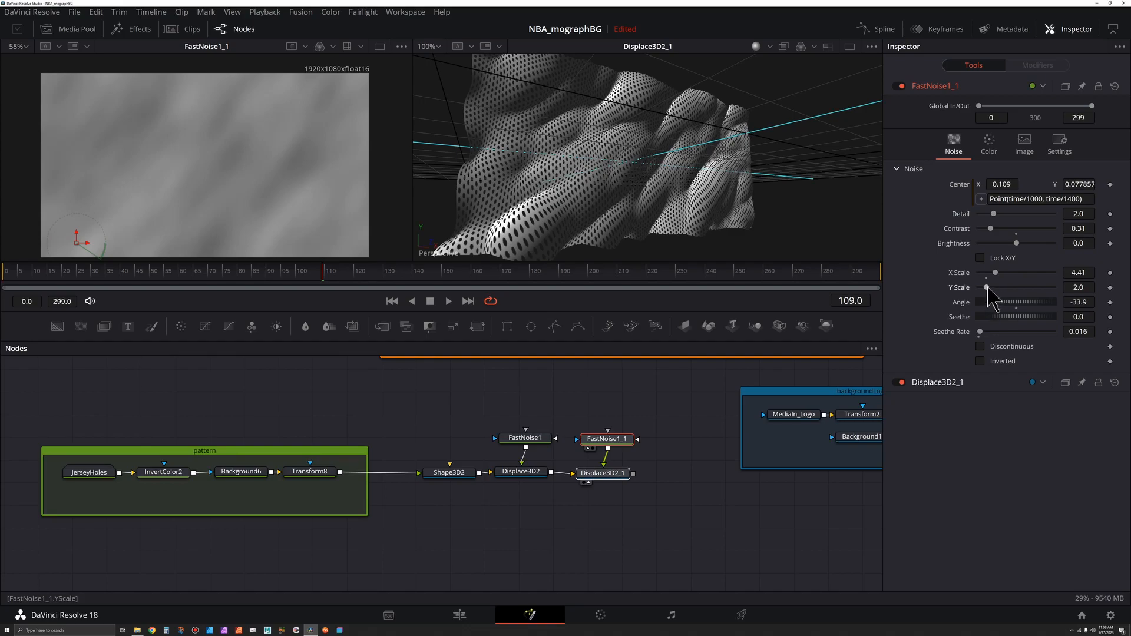
{"action": "left_click_drag", "start_coordinate": [995, 274], "coordinate": [982, 289]}
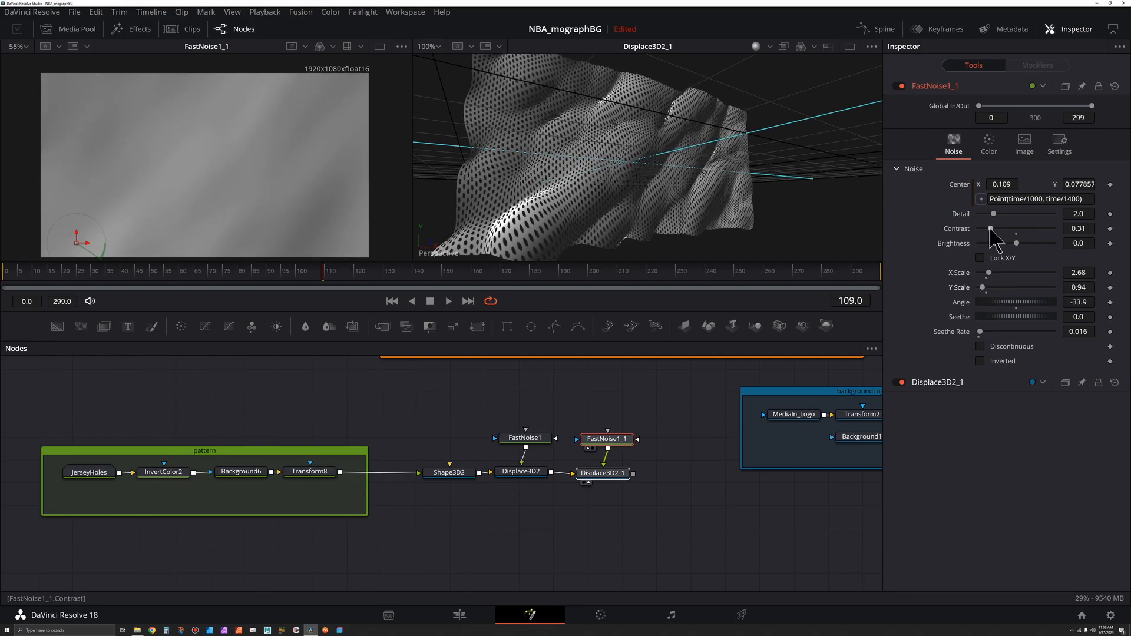
{"action": "mouse_move", "coordinate": [990, 228]}
{"action": "left_mouse_down"}
{"action": "mouse_move", "coordinate": [1027, 229]}
{"action": "mouse_move", "coordinate": [1008, 230]}
{"action": "mouse_move", "coordinate": [1006, 243]}
{"action": "left_mouse_up"}
Step: Lower Displace3D2_1's displacement scale to 0.079
{"action": "left_click_drag", "start_coordinate": [610, 477], "coordinate": [622, 478]}
{"action": "left_click", "coordinate": [619, 473]}
{"action": "scroll", "coordinate": [617, 474], "scroll_direction": "up", "scroll_amount": 4}
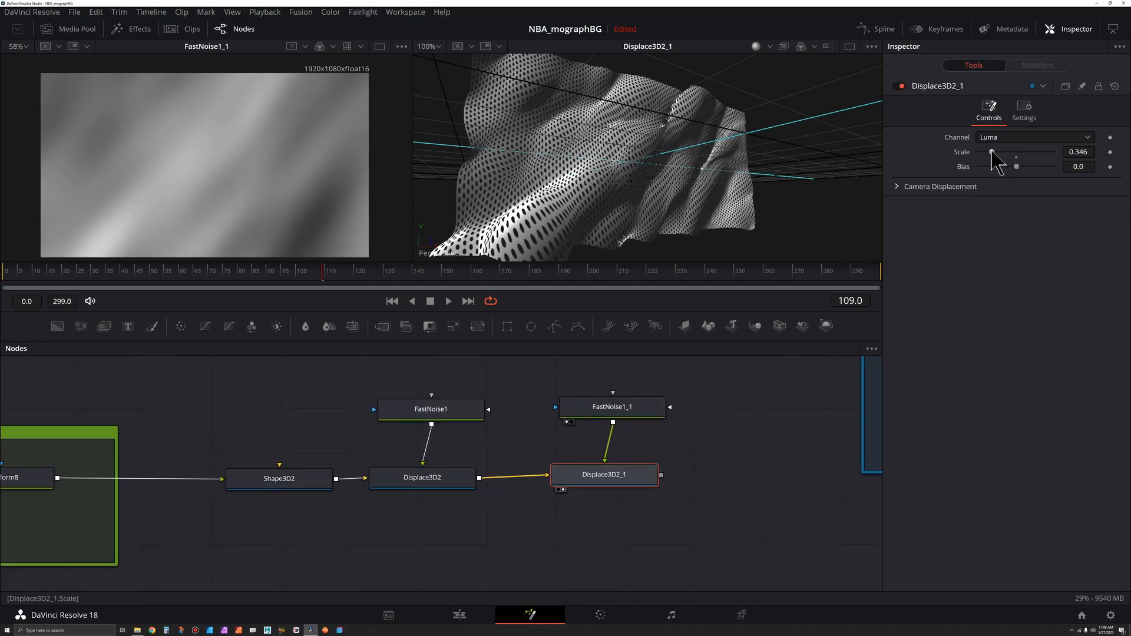
{"action": "left_click_drag", "start_coordinate": [990, 151], "coordinate": [982, 153]}
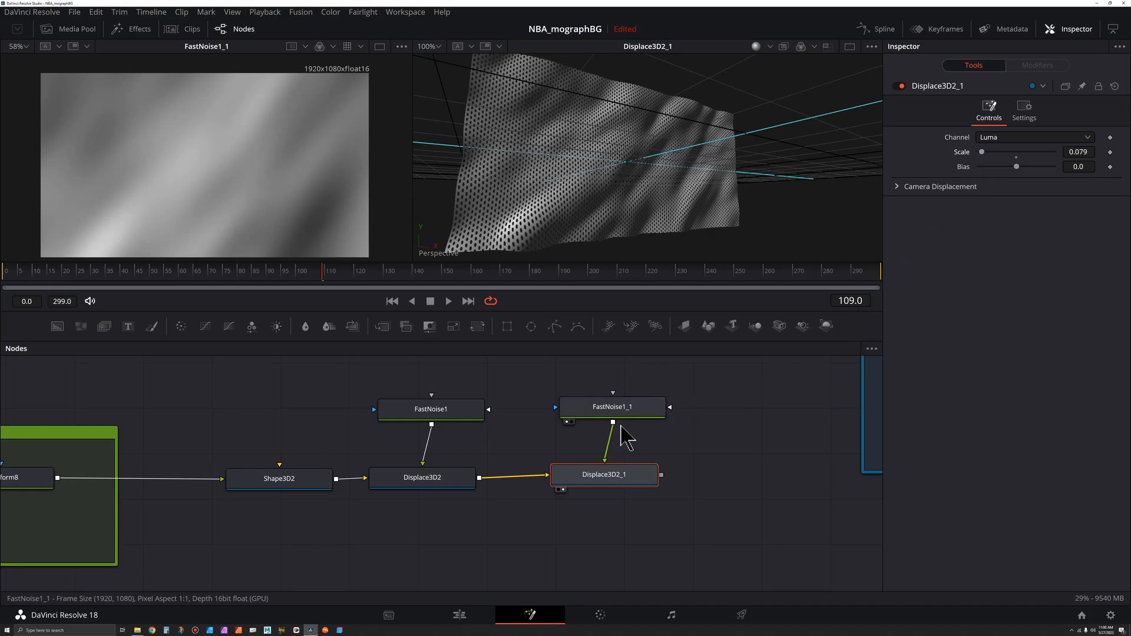
Step: Set FastNoise1_1's Seethe to about 0.761 and its Seethe Rate to 0.02
{"action": "left_click", "coordinate": [612, 412]}
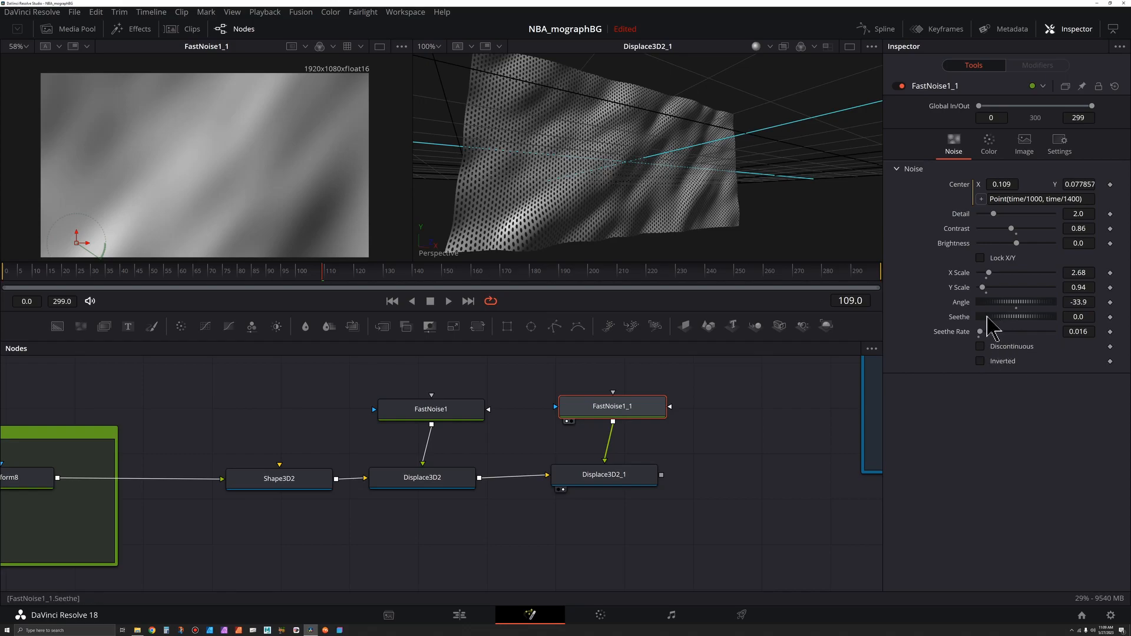
{"action": "left_click_drag", "start_coordinate": [988, 317], "coordinate": [1048, 316]}
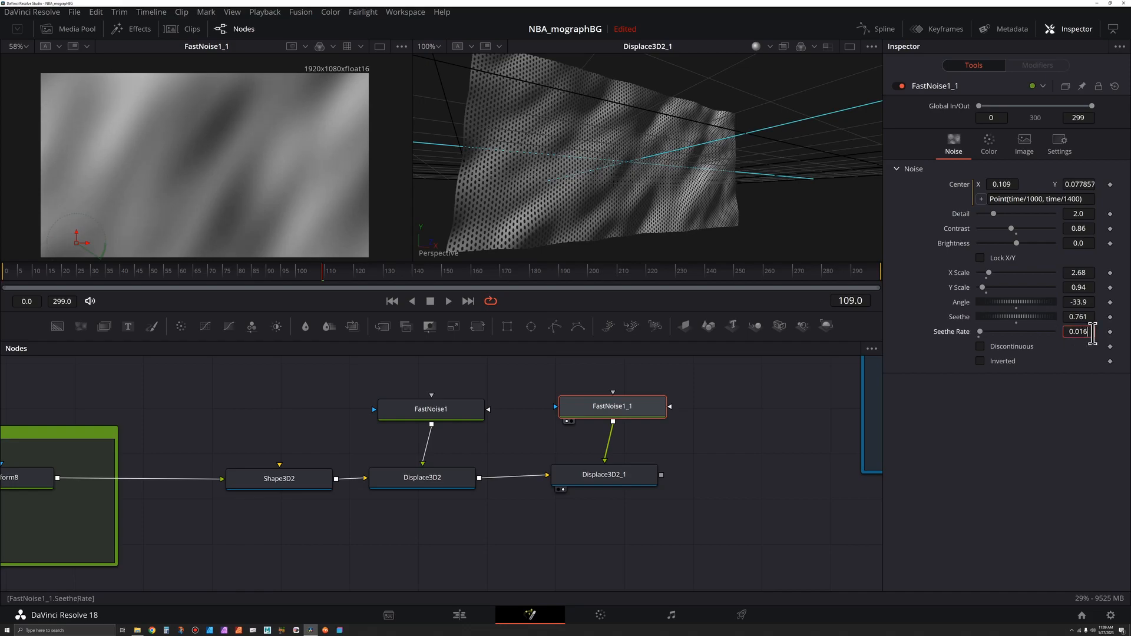
{"action": "left_click", "coordinate": [1068, 327]}
{"action": "type", "text": "0.02"}
{"action": "key", "text": "Return"}
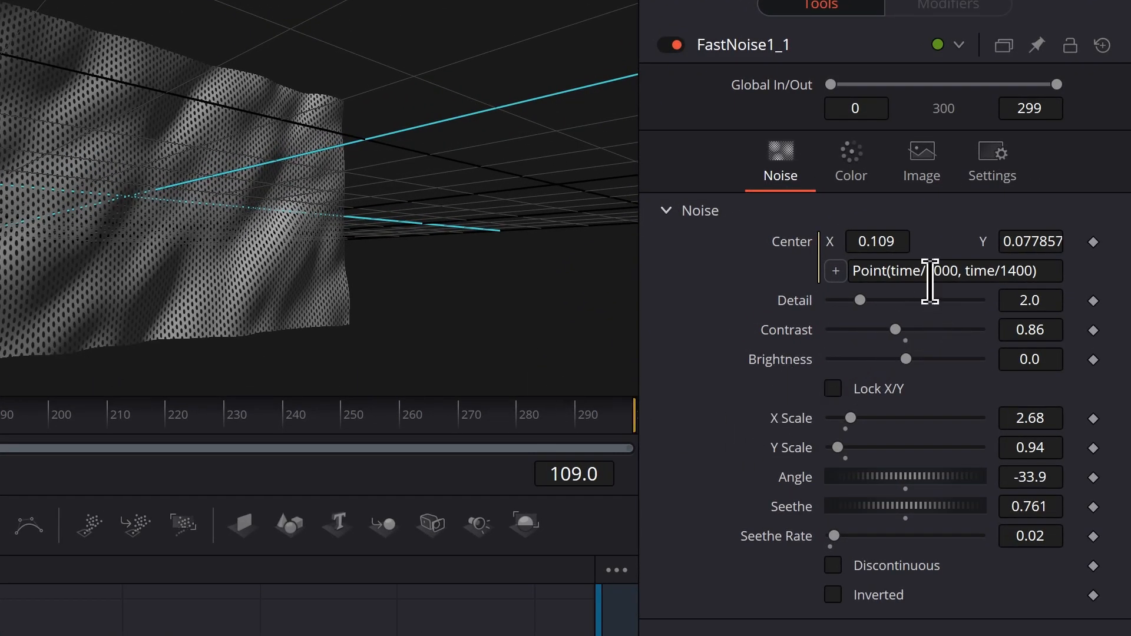
Step: Change FastNoise1_1's Center expression to Point(time/1200, time/1700) and lower its Detail to 0.87
{"action": "left_click", "coordinate": [934, 272]}
{"action": "key", "text": "Delete"}
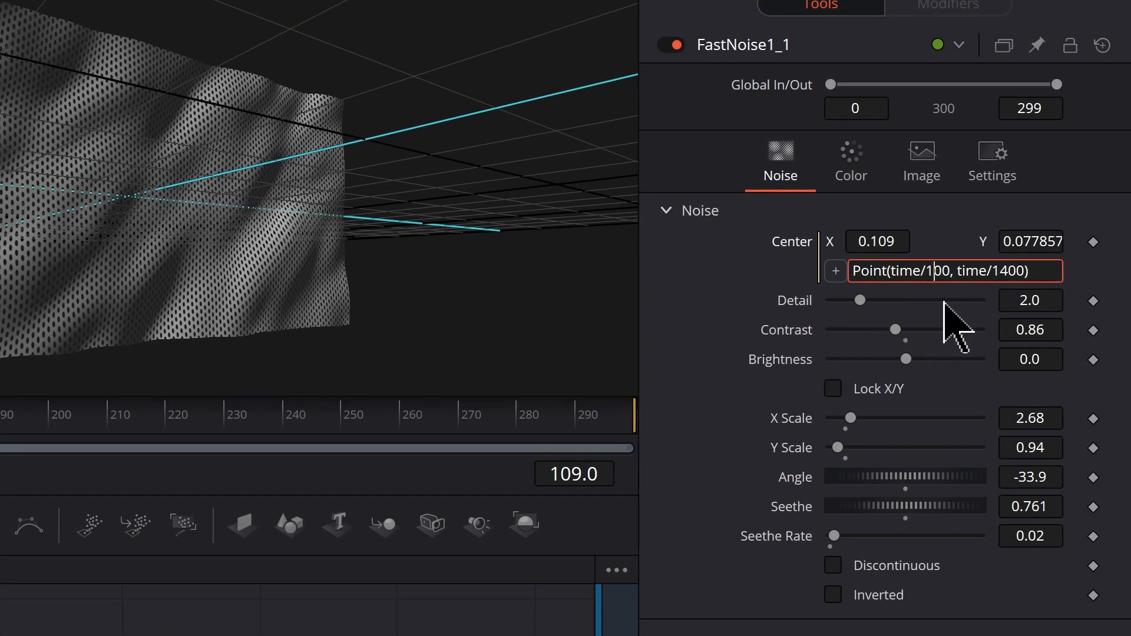
{"action": "type", "text": "2"}
{"action": "left_click", "coordinate": [1008, 271]}
{"action": "key", "text": "Delete"}
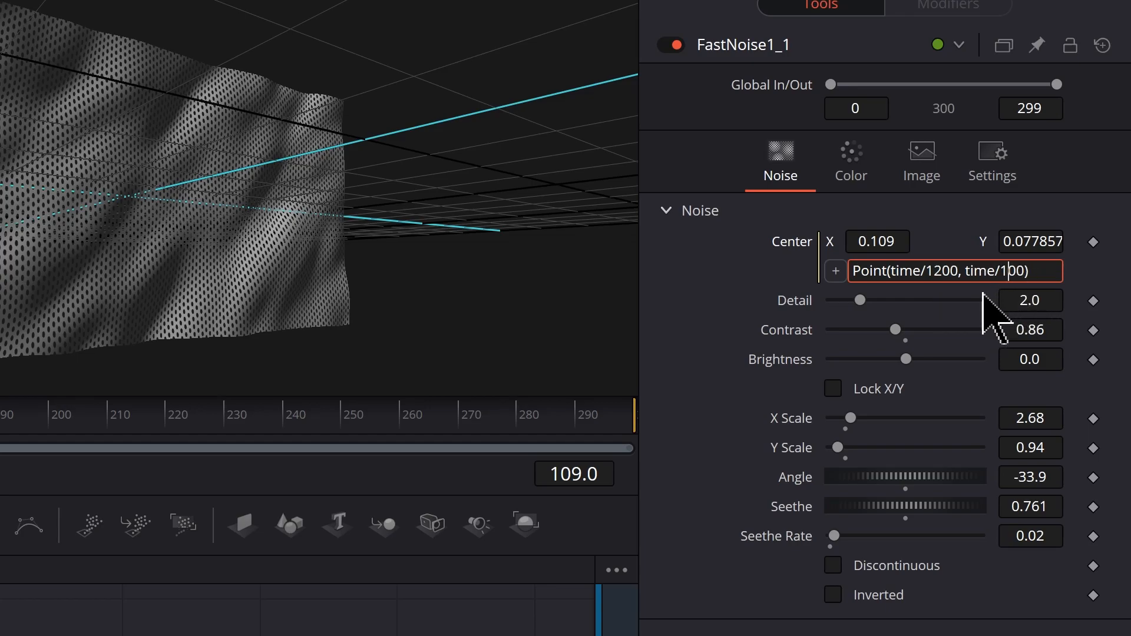
{"action": "type", "text": "7"}
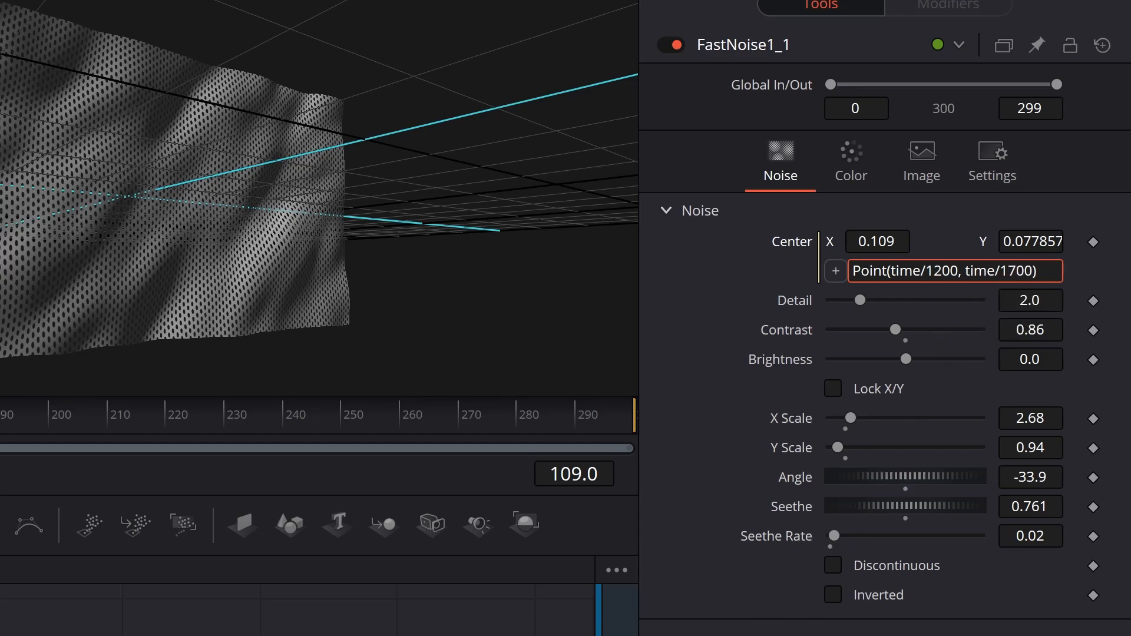
{"action": "key", "text": "Return"}
{"action": "left_click_drag", "start_coordinate": [991, 215], "coordinate": [988, 215]}
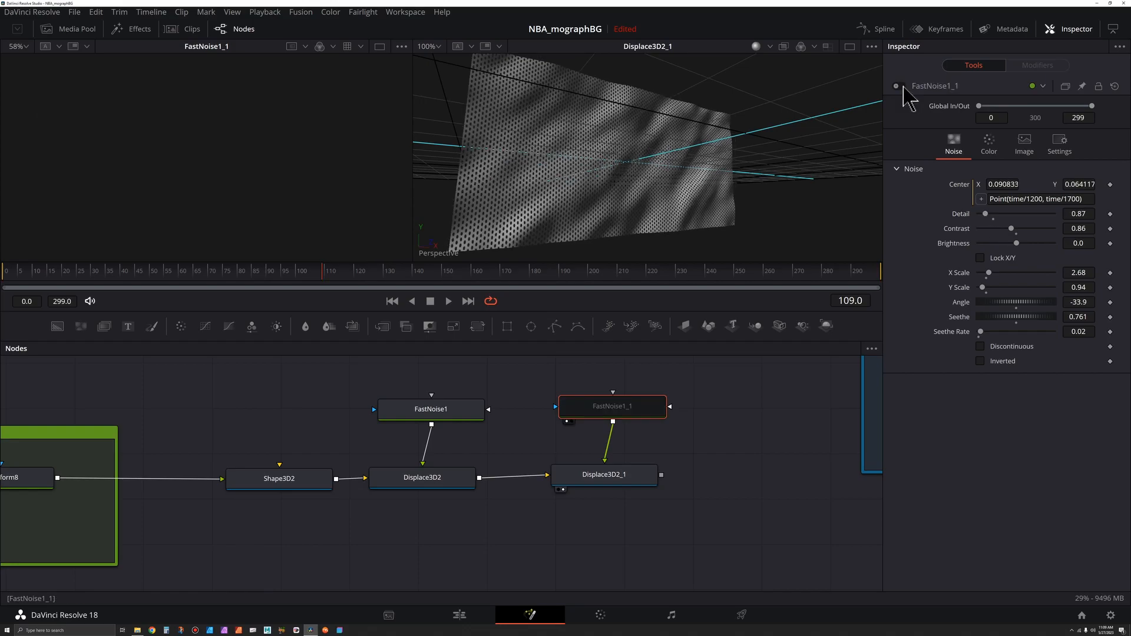
Step: Raise Displace3D2_1's displacement scale to about 0.205
{"action": "left_click", "coordinate": [615, 484]}
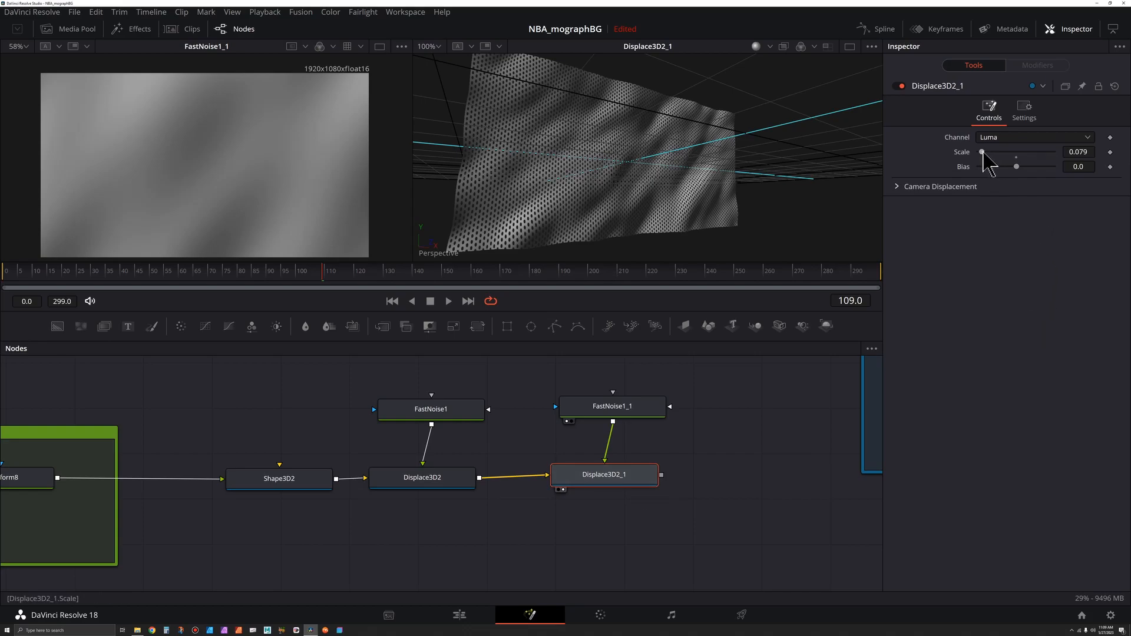
{"action": "left_click_drag", "start_coordinate": [982, 154], "coordinate": [987, 153]}
Step: Toggle the Displace3D2 node off and on to compare the displaced meshes
{"action": "left_click", "coordinate": [459, 487]}
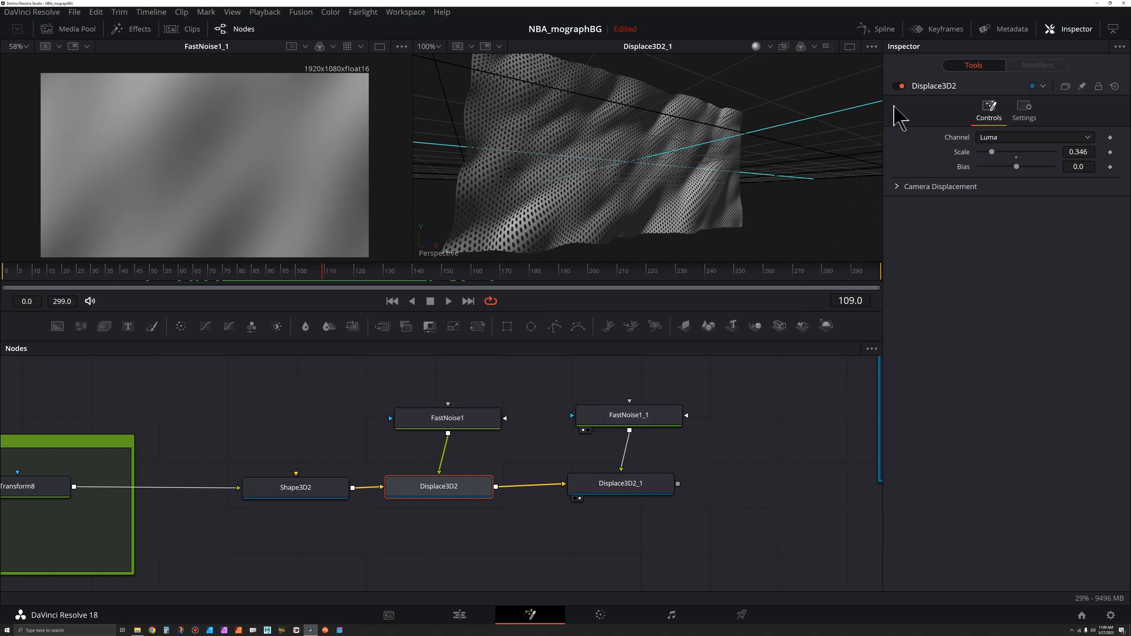
{"action": "left_click", "coordinate": [896, 86]}
{"action": "left_click", "coordinate": [897, 86]}
{"action": "left_click", "coordinate": [896, 86]}
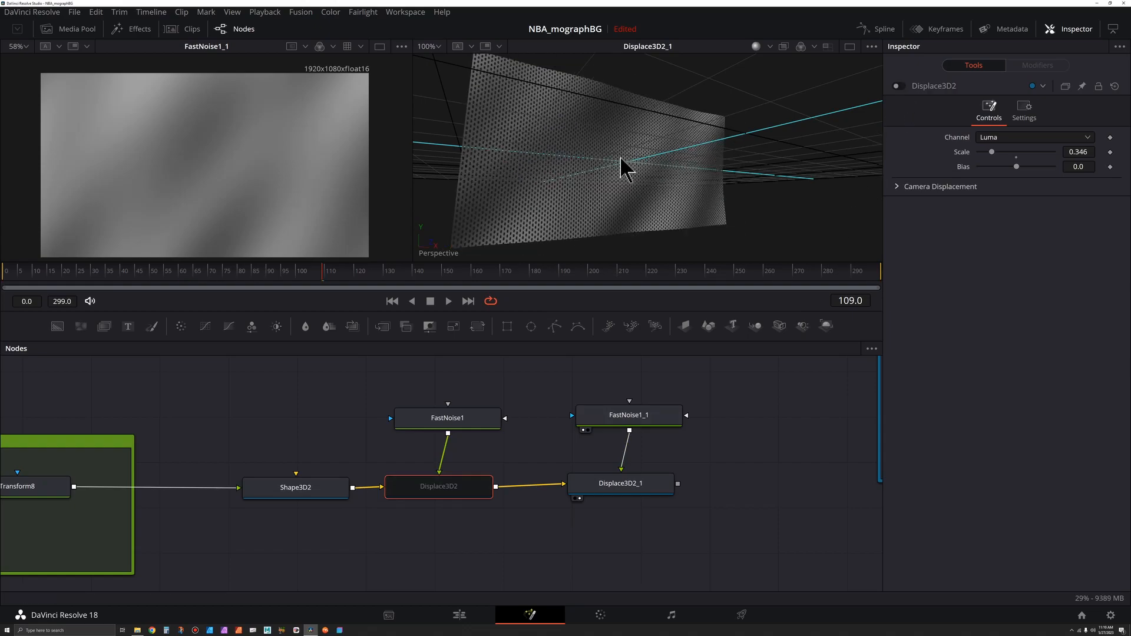
{"action": "left_click", "coordinate": [898, 87]}
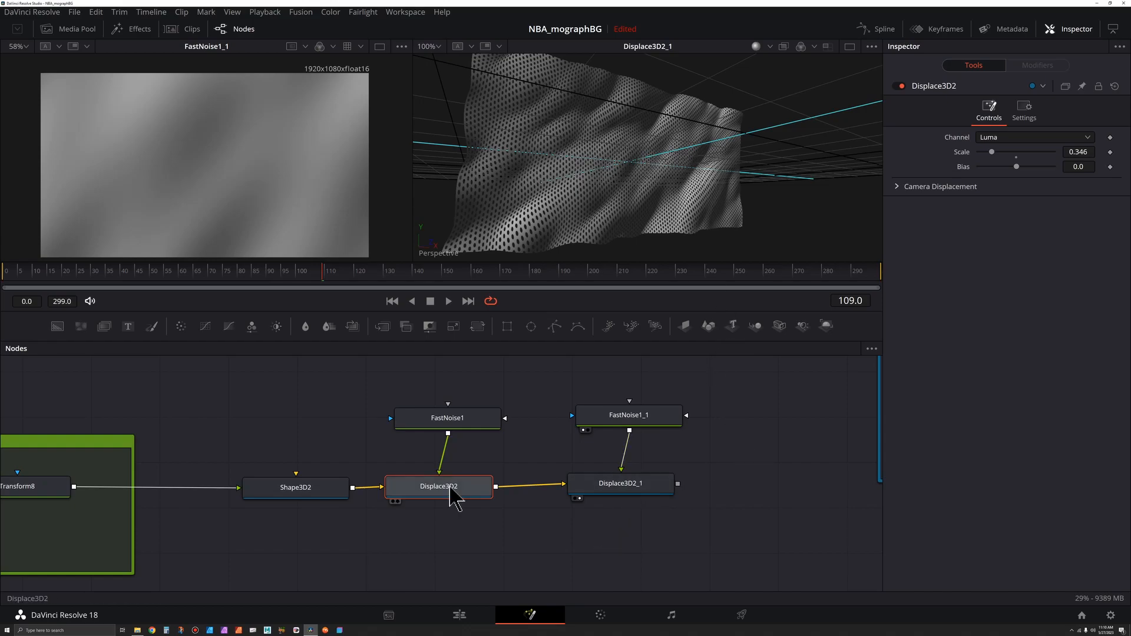
{"action": "left_click_drag", "start_coordinate": [440, 503], "coordinate": [445, 504]}
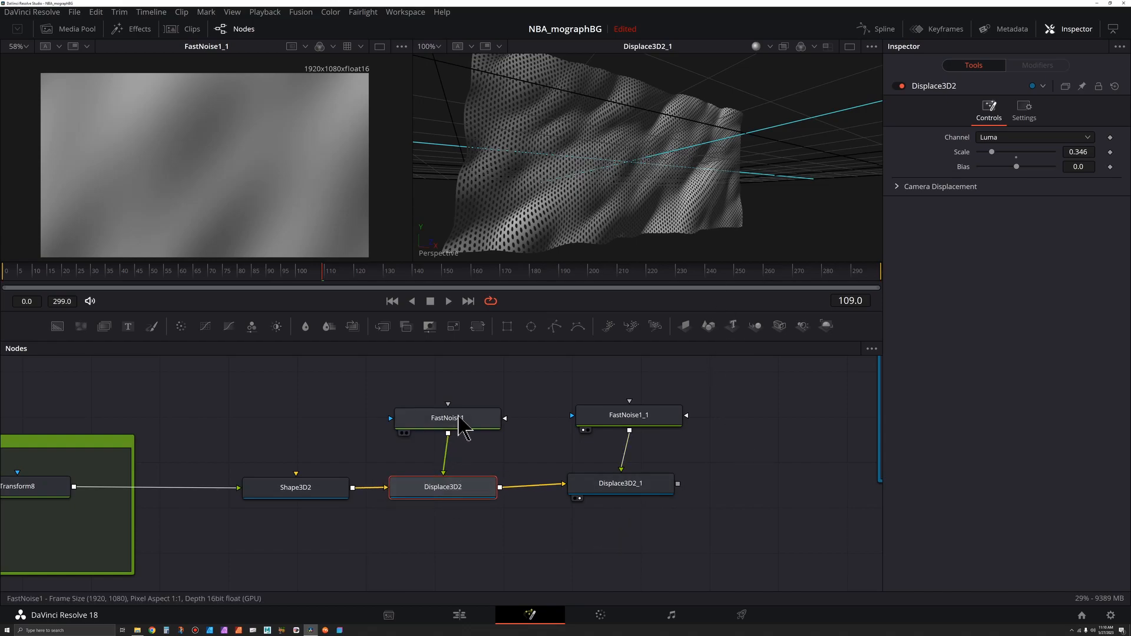
Step: Raise FastNoise1's Detail to about 2.83
{"action": "left_click", "coordinate": [459, 423]}
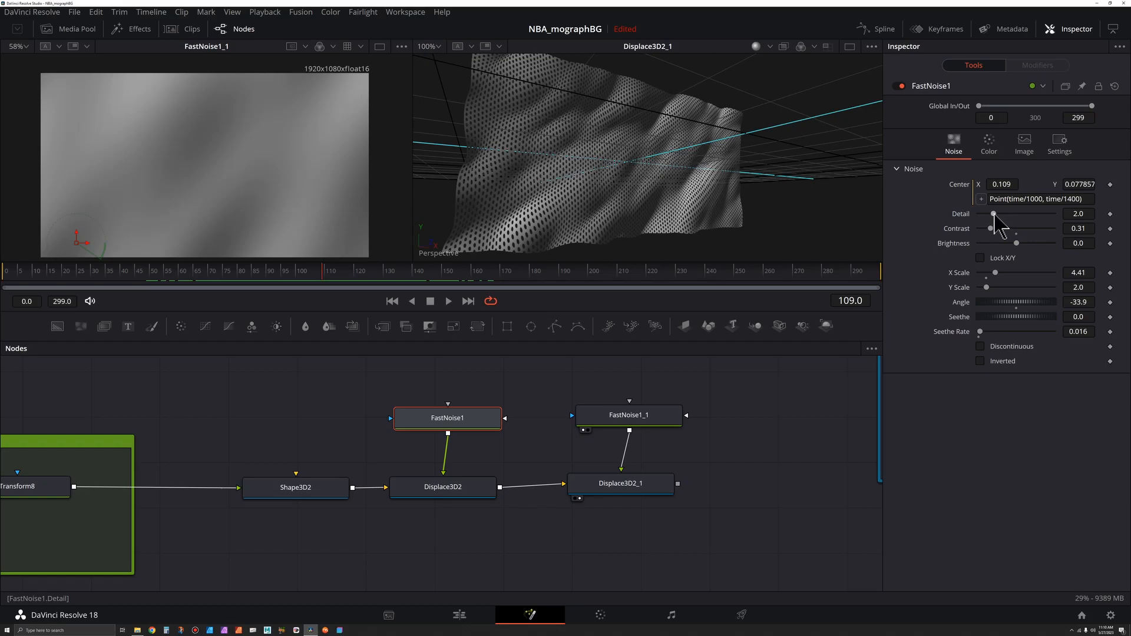
{"action": "left_click_drag", "start_coordinate": [994, 215], "coordinate": [999, 215]}
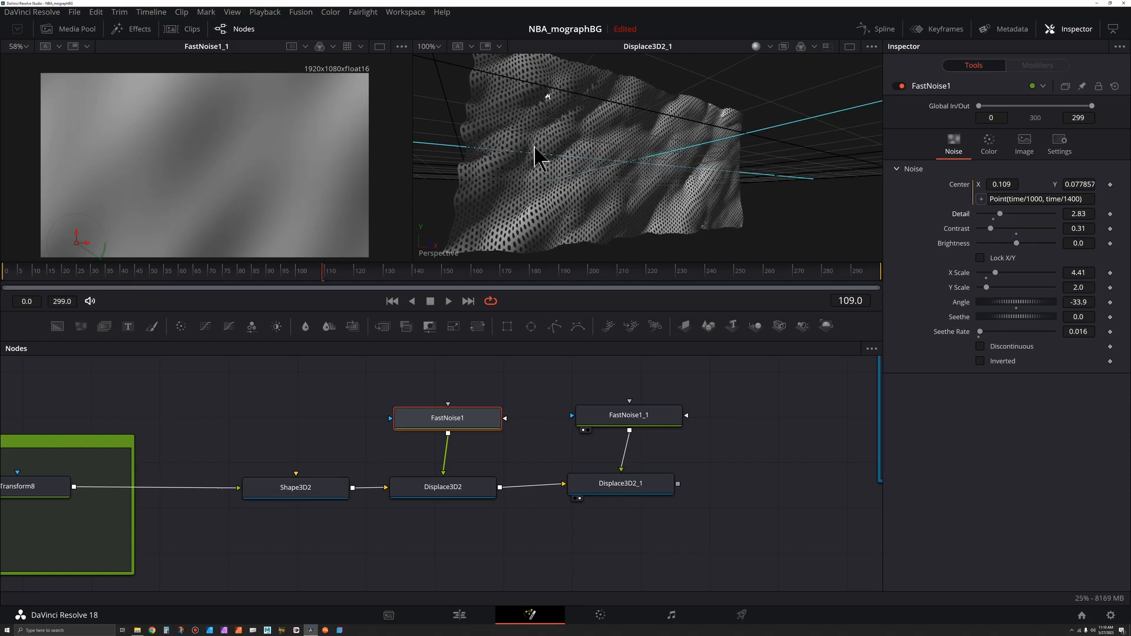
{"action": "scroll", "coordinate": [515, 141], "scroll_direction": "up", "scroll_amount": 2}
{"action": "left_click_drag", "start_coordinate": [515, 141], "coordinate": [565, 139]}
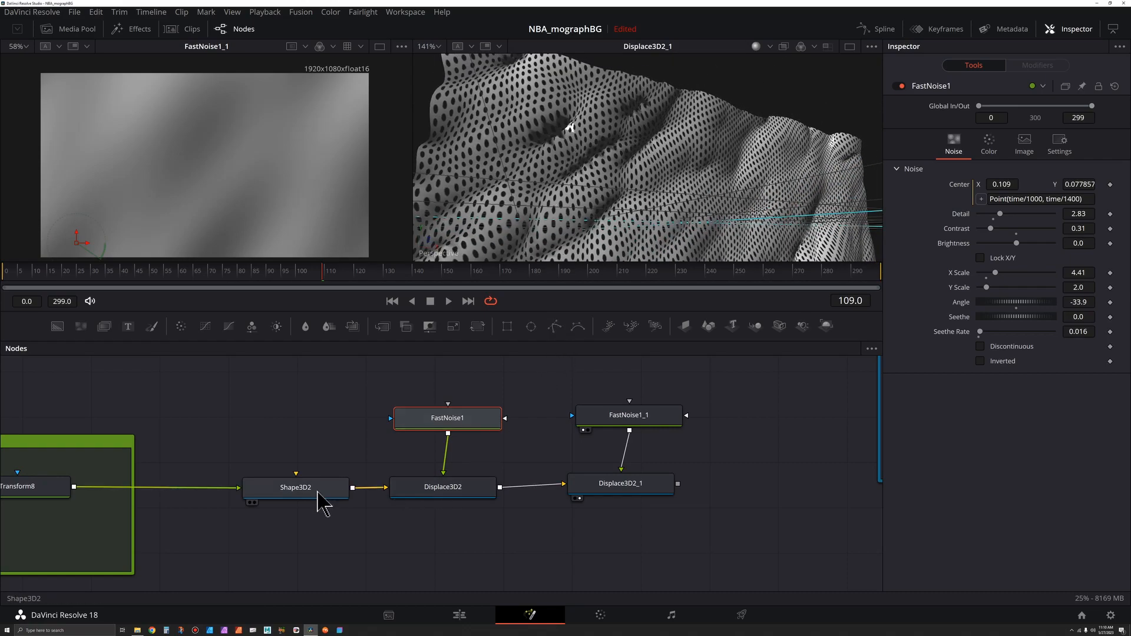
Step: Set Shape3D2's plane subdivisions to 200
{"action": "left_click", "coordinate": [318, 491]}
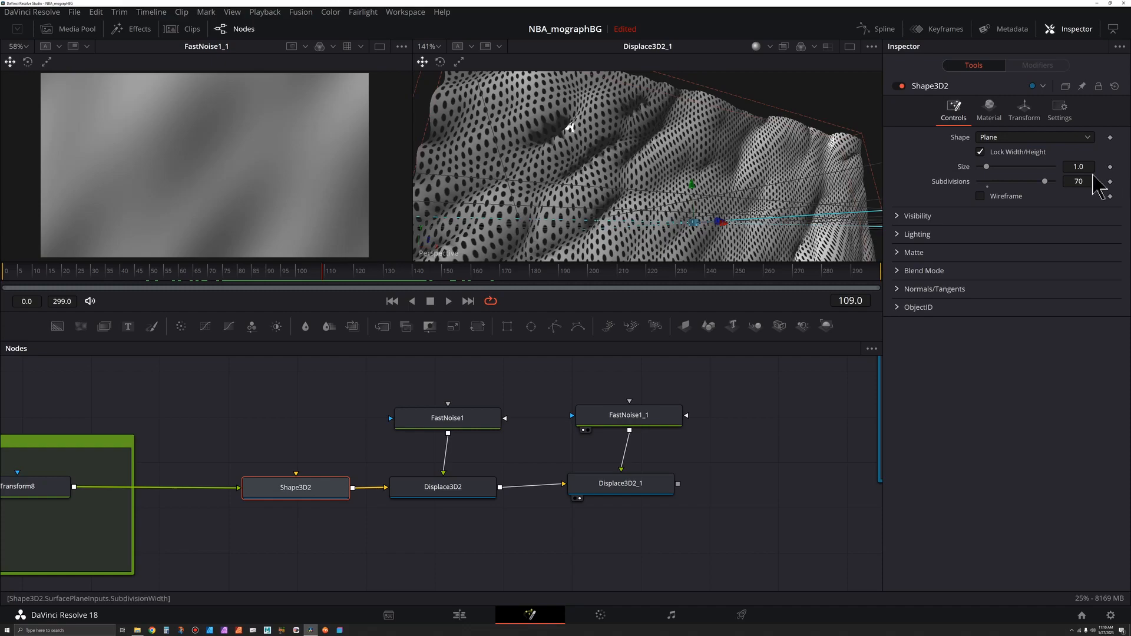
{"action": "left_click_drag", "start_coordinate": [1045, 182], "coordinate": [1053, 182]}
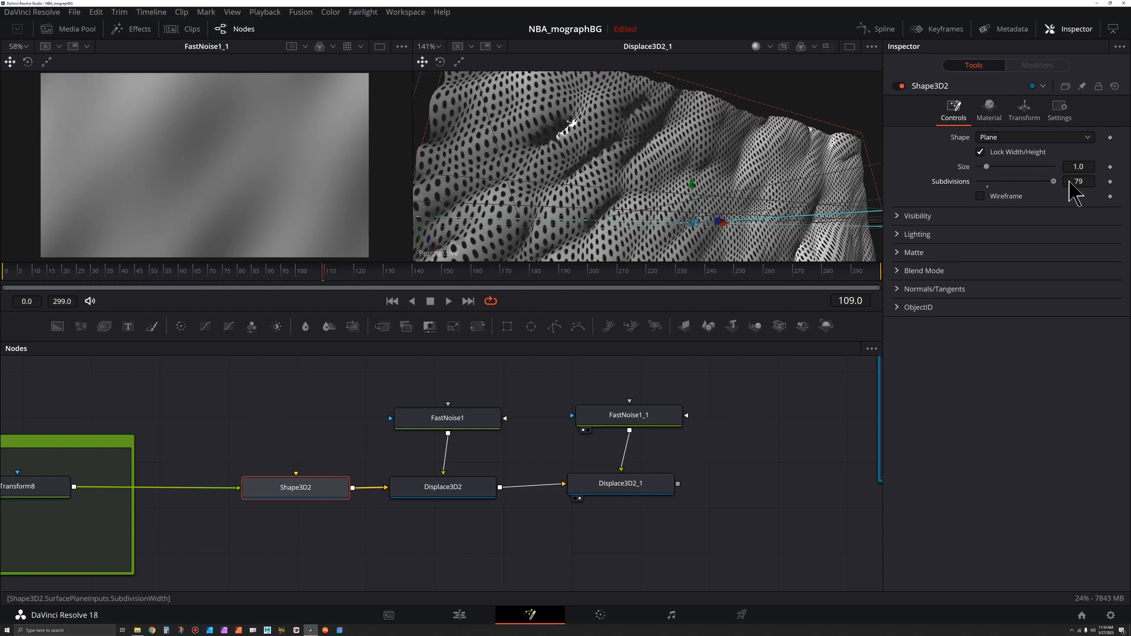
{"action": "type", "text": "100"}
{"action": "key", "text": "Return"}
{"action": "type", "text": "200"}
{"action": "key", "text": "Return"}
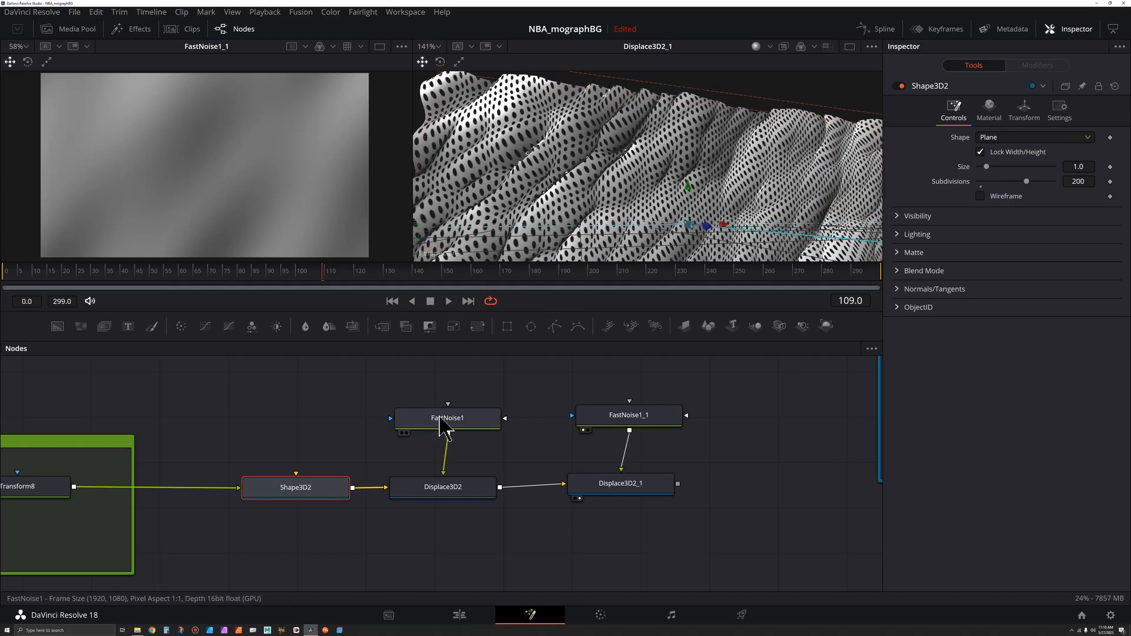
Step: Show FastNoise1 in the first viewer and try its Discontinuous and Inverted options, switching both off again
{"action": "left_click", "coordinate": [443, 418]}
{"action": "key", "text": "1"}
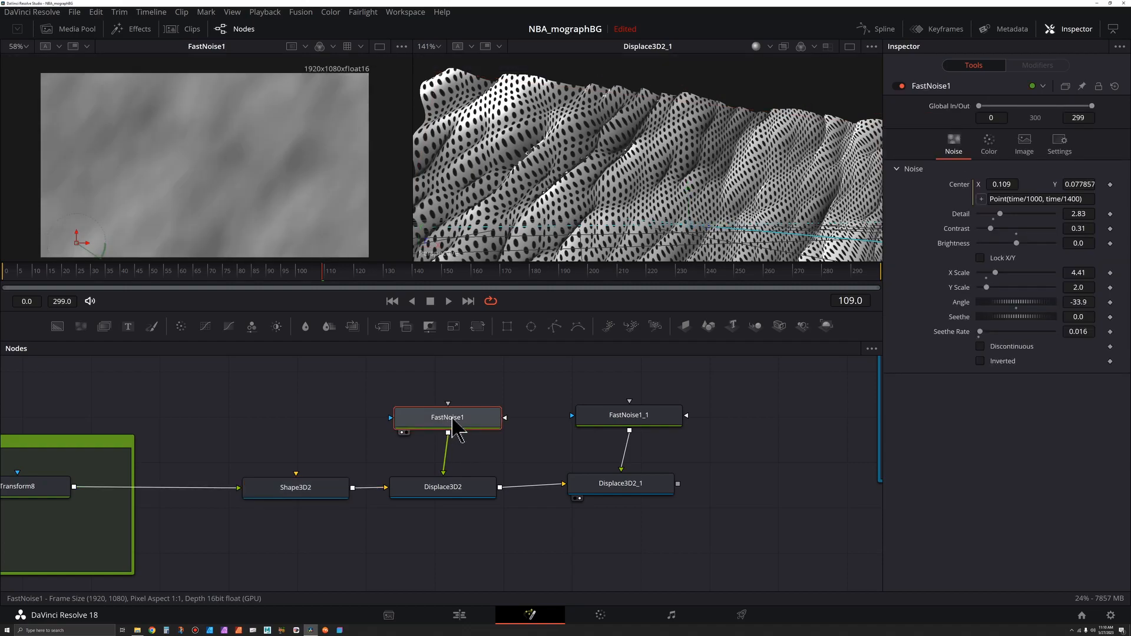
{"action": "left_click", "coordinate": [980, 347]}
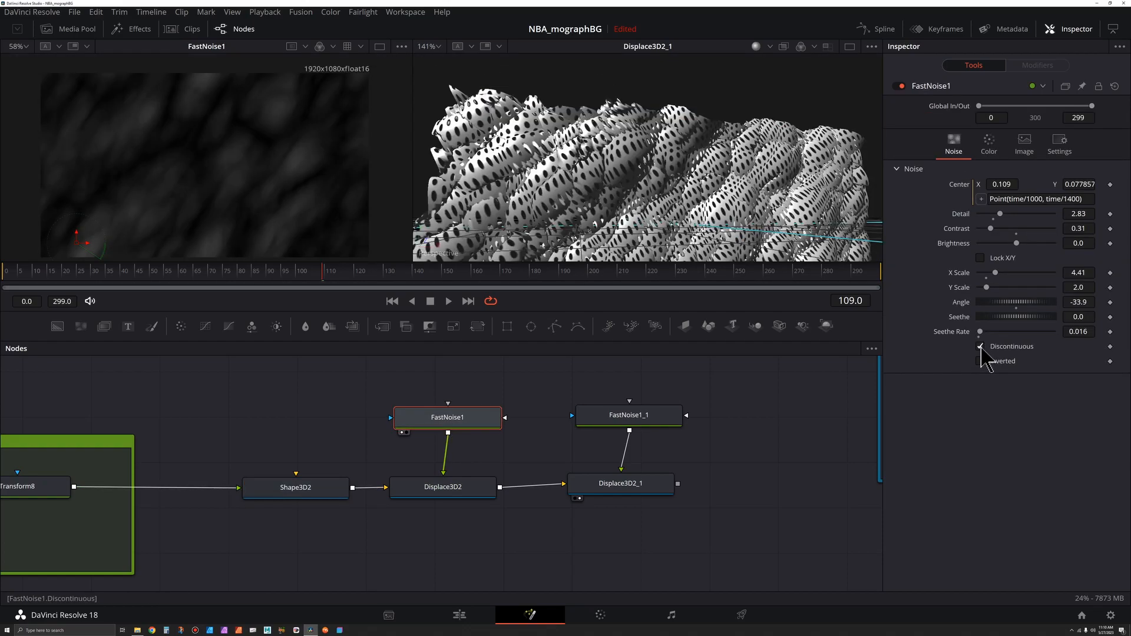
{"action": "left_click", "coordinate": [980, 347]}
{"action": "left_click", "coordinate": [980, 361]}
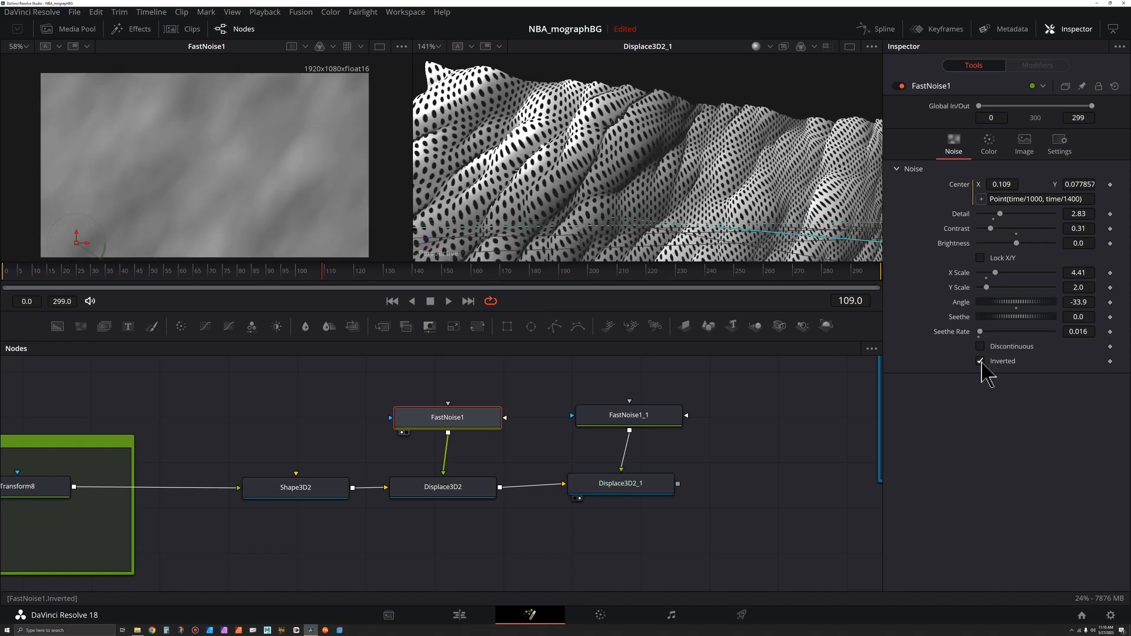
{"action": "left_click", "coordinate": [980, 361]}
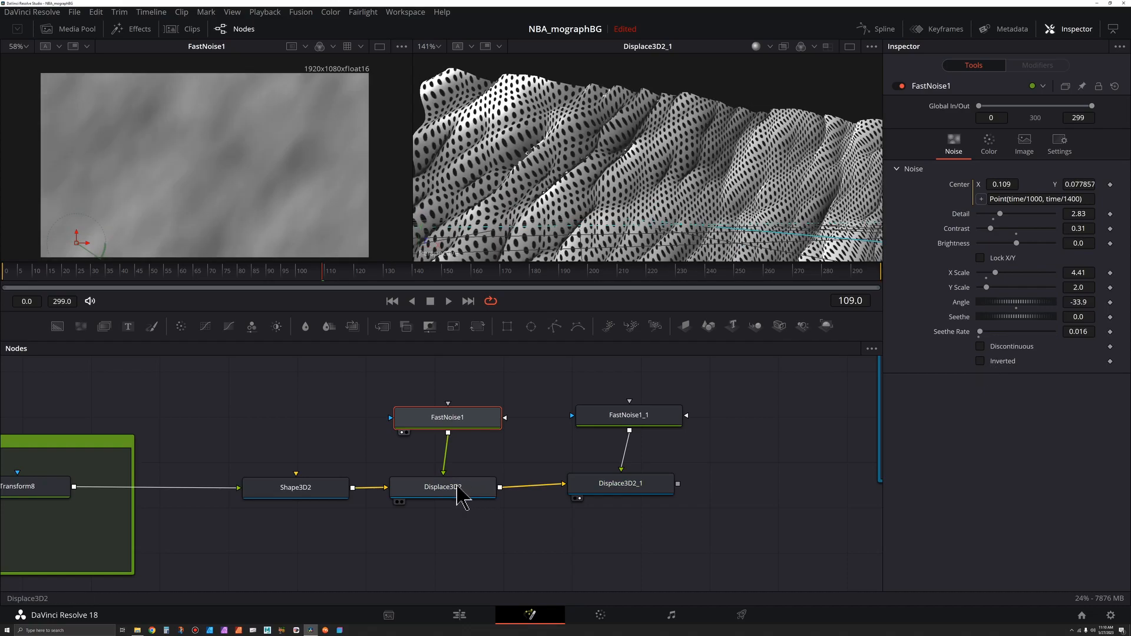
Step: Lower Displace3D2's displacement scale slightly
{"action": "left_click", "coordinate": [457, 502]}
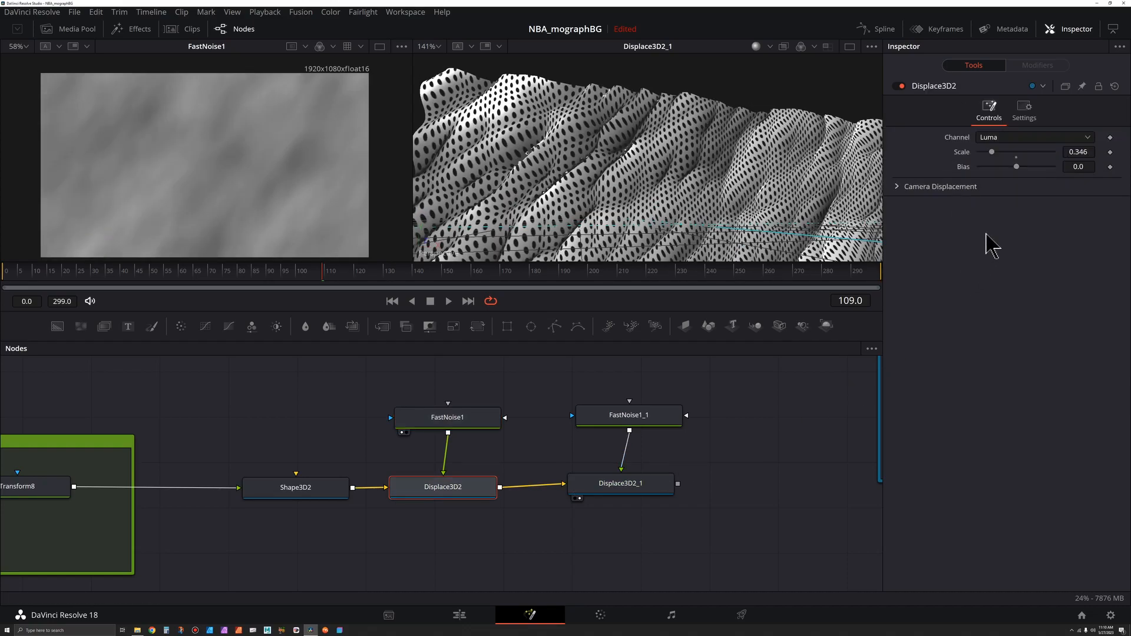
{"action": "left_click_drag", "start_coordinate": [991, 154], "coordinate": [983, 154]}
{"action": "left_click_drag", "start_coordinate": [624, 141], "coordinate": [656, 118]}
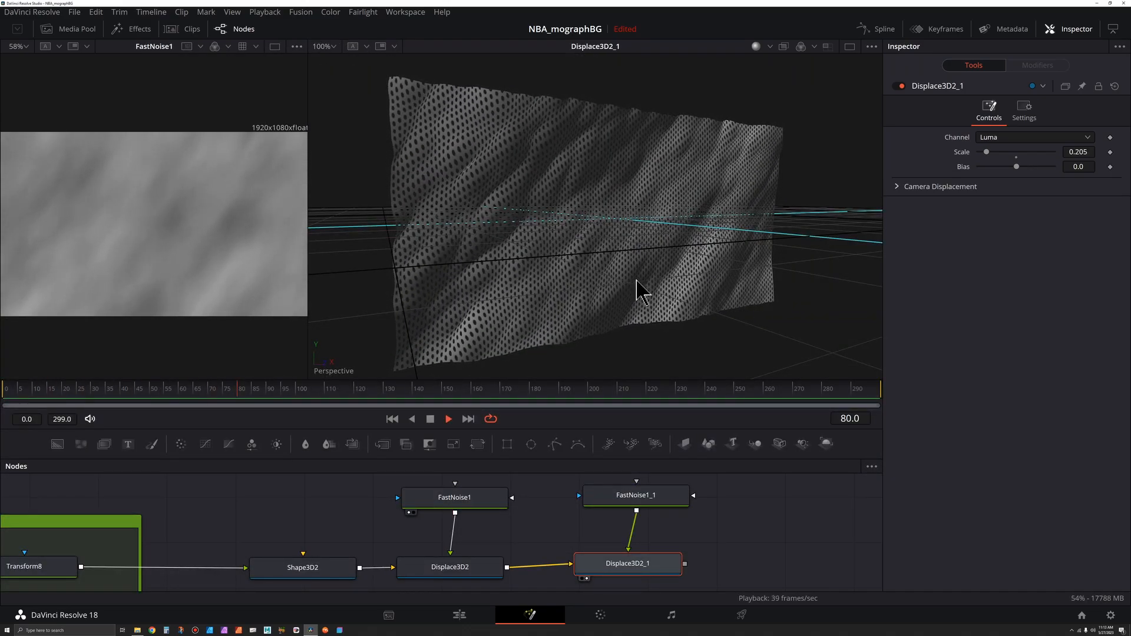
{"action": "left_click_drag", "start_coordinate": [644, 248], "coordinate": [655, 271]}
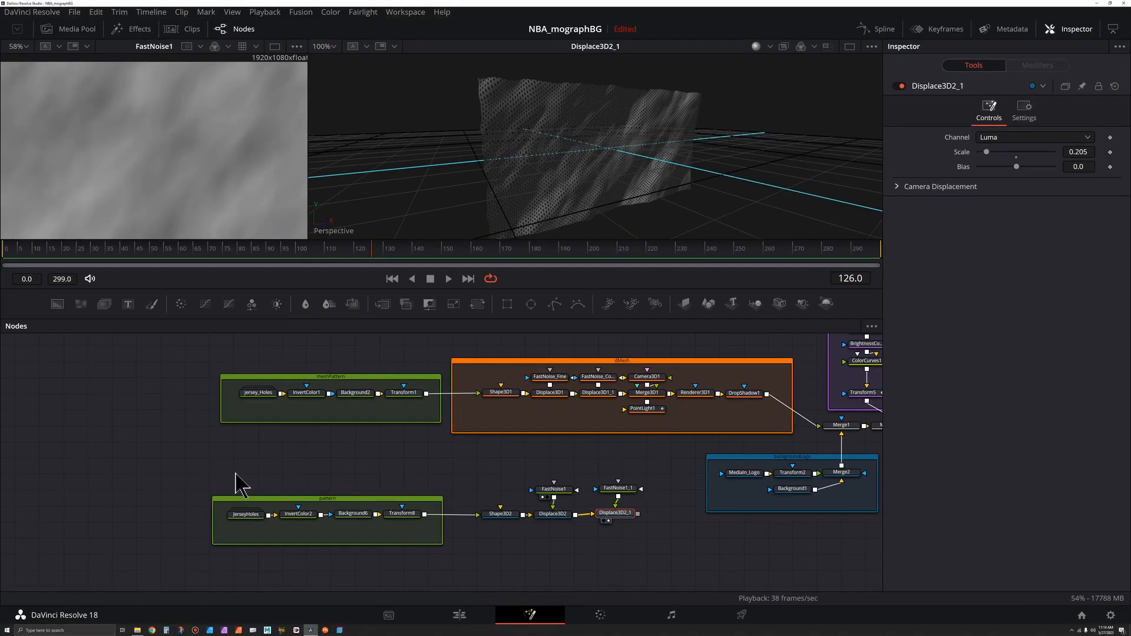
Step: Add a Merge3D node after Displace3D2_1 and connect a new Camera3D to it
{"action": "left_click_drag", "start_coordinate": [173, 459], "coordinate": [715, 588]}
{"action": "left_click_drag", "start_coordinate": [629, 517], "coordinate": [529, 529]}
{"action": "left_click", "coordinate": [590, 539]}
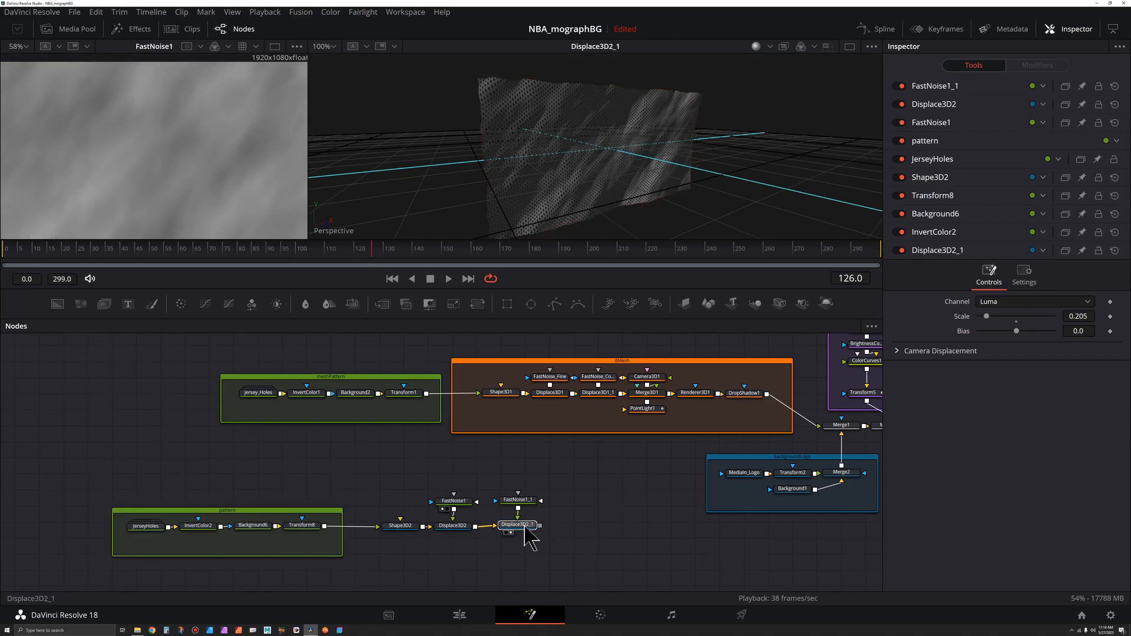
{"action": "left_click", "coordinate": [526, 529]}
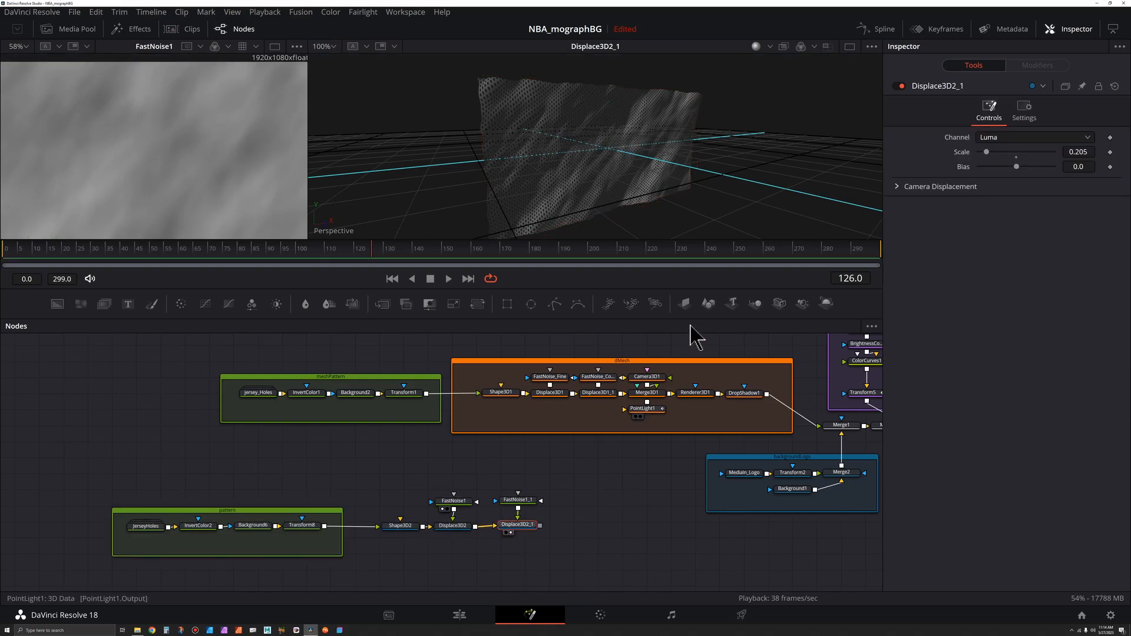
{"action": "left_click", "coordinate": [754, 303]}
{"action": "left_click_drag", "start_coordinate": [581, 525], "coordinate": [585, 521]}
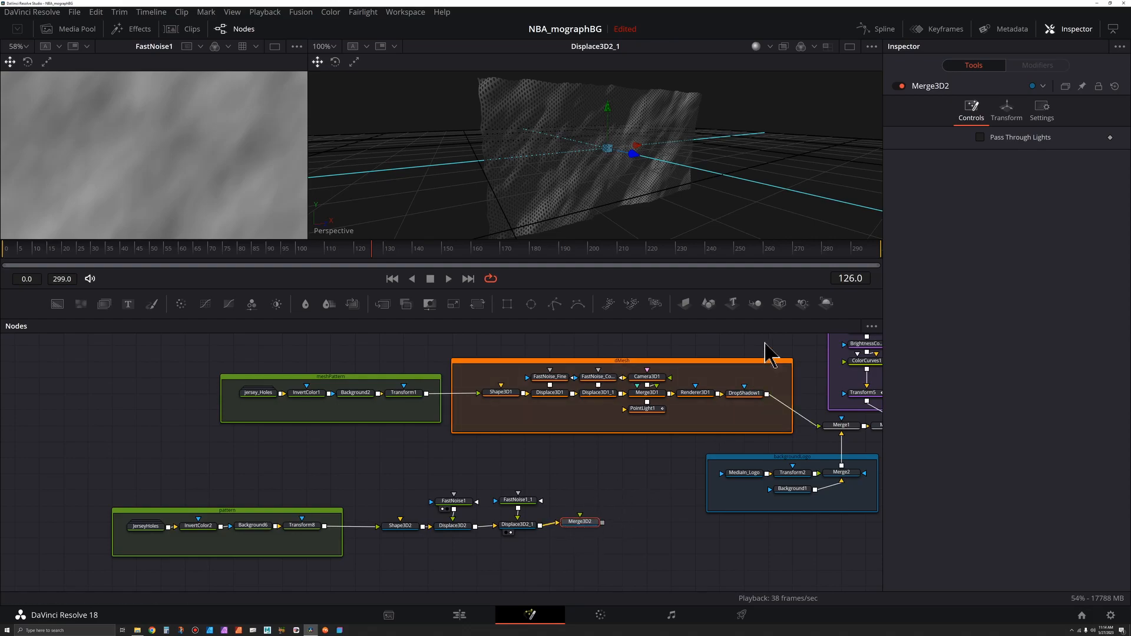
{"action": "left_click_drag", "start_coordinate": [782, 304], "coordinate": [618, 512]}
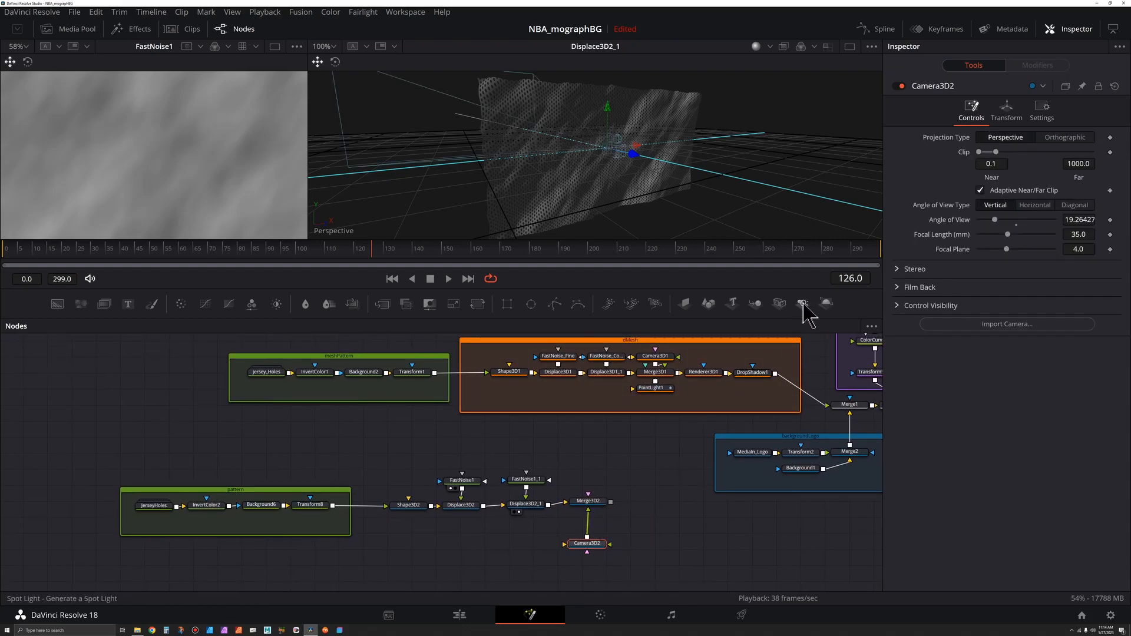
Step: Add a Point Light connected to Merge3D2 and arrange the new merge, camera and light nodes
{"action": "left_click", "coordinate": [600, 501]}
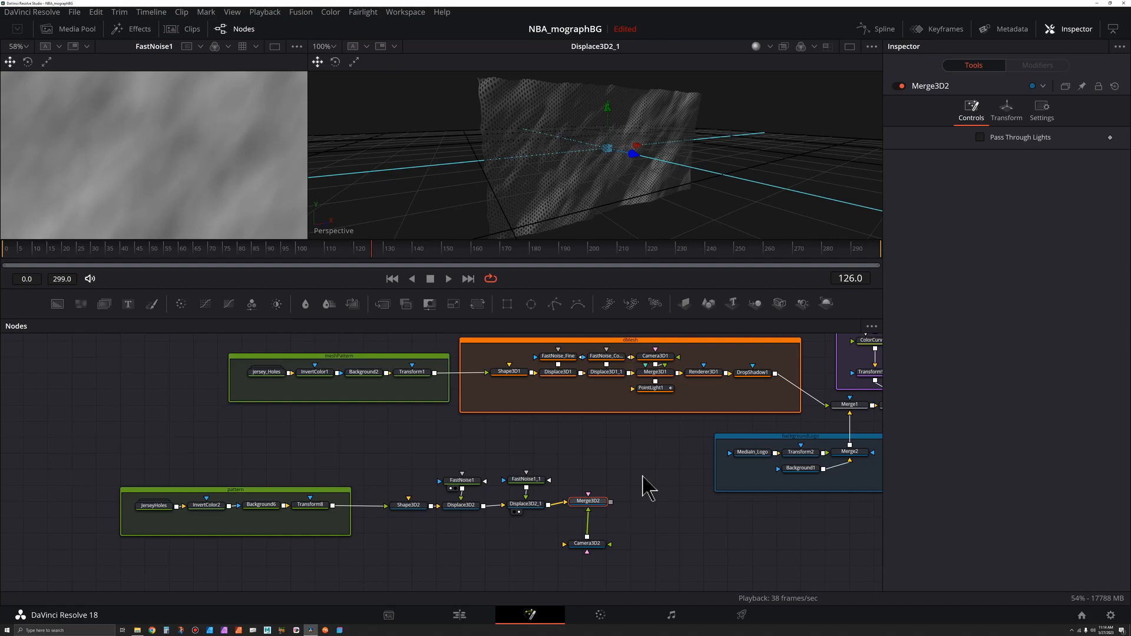
{"action": "scroll", "coordinate": [648, 488], "scroll_direction": "up", "scroll_amount": 5}
{"action": "left_click_drag", "start_coordinate": [604, 461], "coordinate": [590, 441]}
{"action": "key", "text": "shift+space"}
{"action": "type", "text": "disp"}
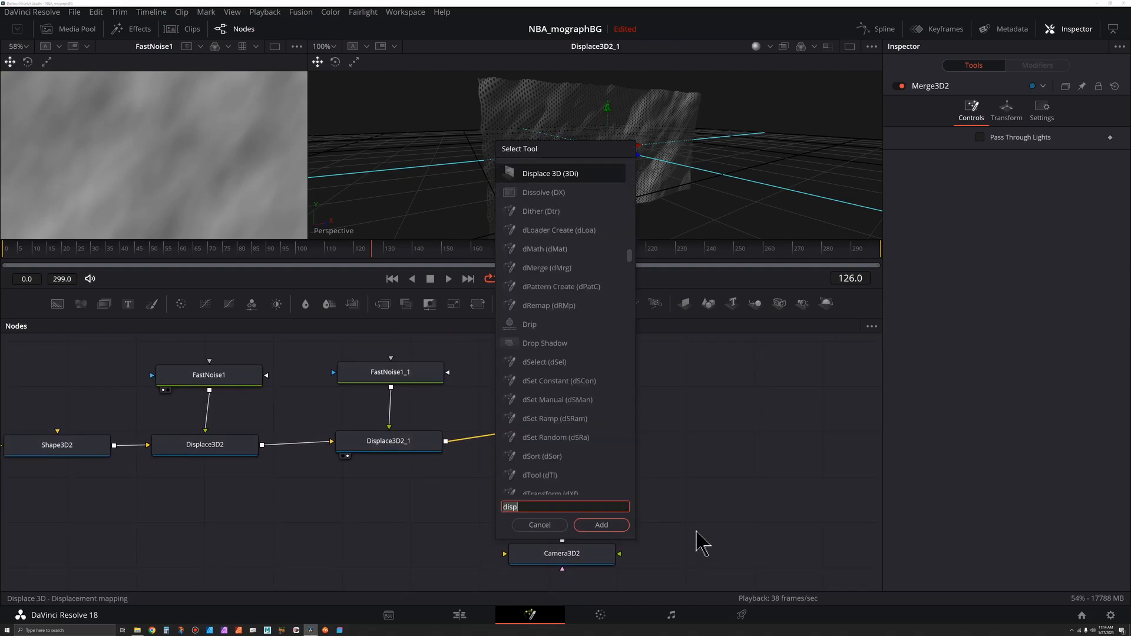
{"action": "key", "text": "BackSpace"}
{"action": "key", "text": "BackSpace"}
{"action": "key", "text": "BackSpace"}
{"action": "key", "text": "BackSpace"}
{"action": "type", "text": "poin"}
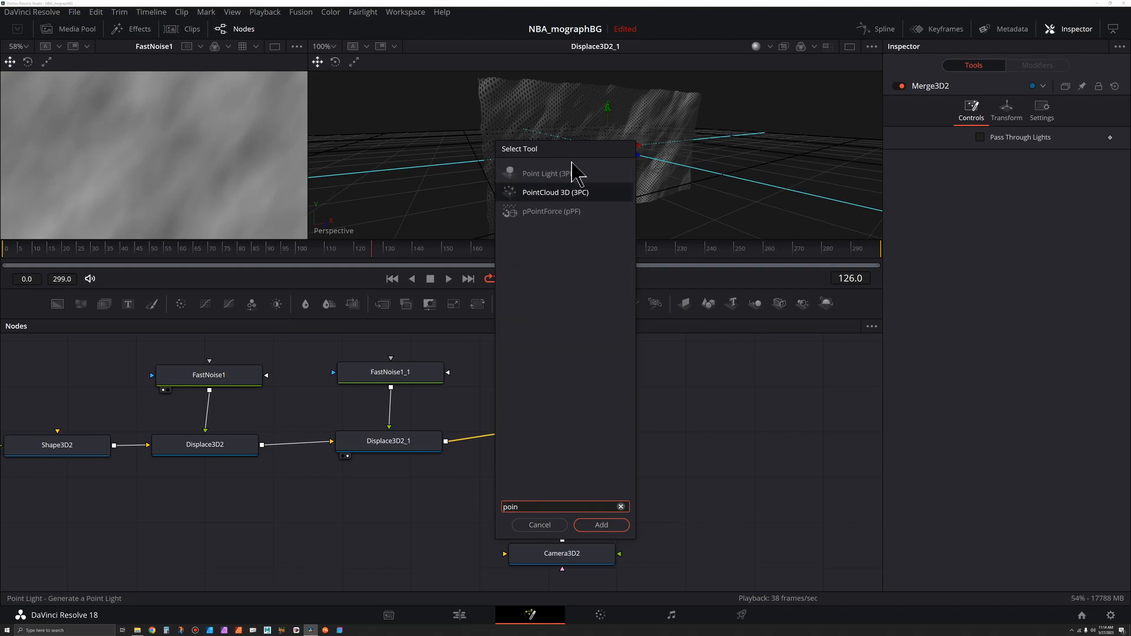
{"action": "left_click", "coordinate": [566, 175]}
{"action": "key", "text": "Return"}
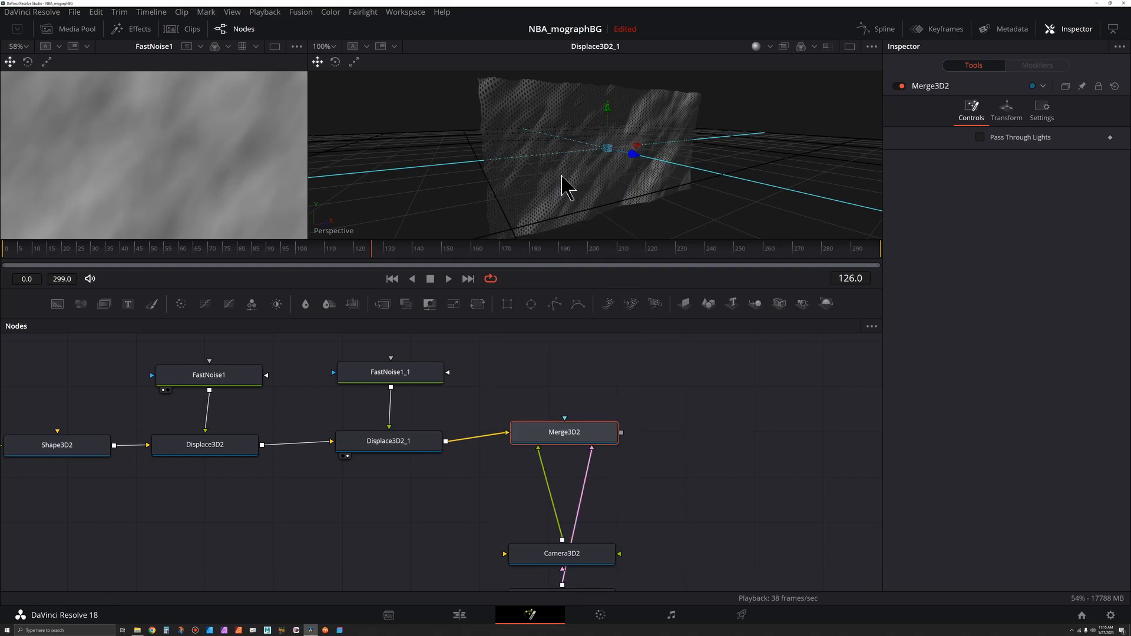
{"action": "left_click_drag", "start_coordinate": [567, 452], "coordinate": [565, 422]}
{"action": "scroll", "coordinate": [566, 422], "scroll_direction": "down", "scroll_amount": 3}
{"action": "left_click_drag", "start_coordinate": [535, 582], "coordinate": [612, 389]}
{"action": "left_click_drag", "start_coordinate": [609, 449], "coordinate": [574, 398]}
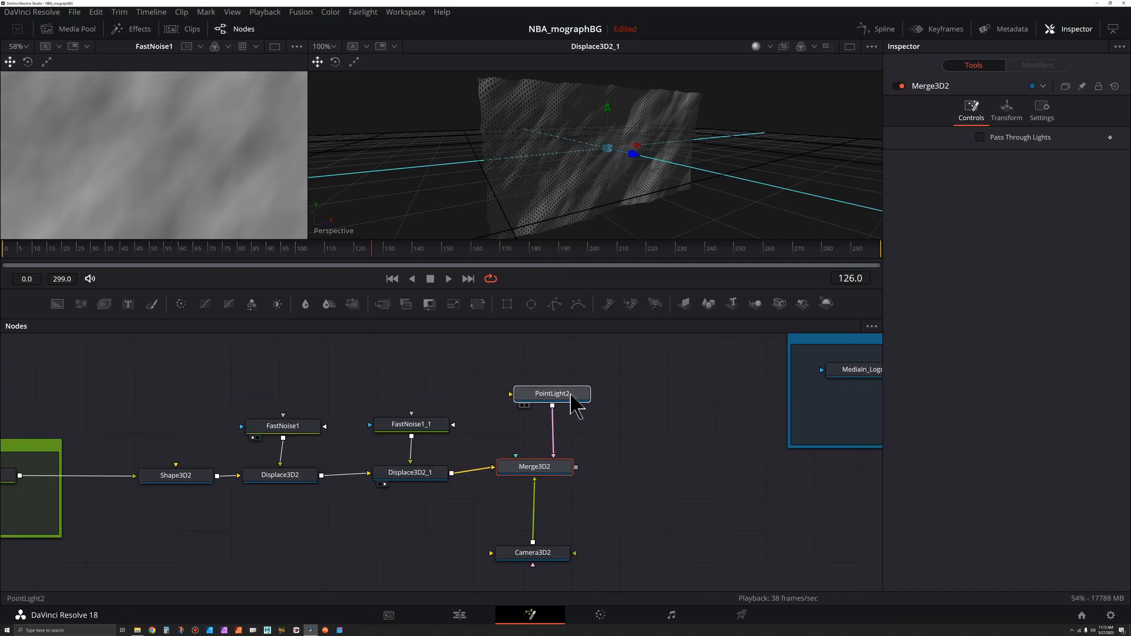
{"action": "left_click_drag", "start_coordinate": [634, 156], "coordinate": [612, 177]}
{"action": "left_click_drag", "start_coordinate": [533, 466], "coordinate": [539, 466]}
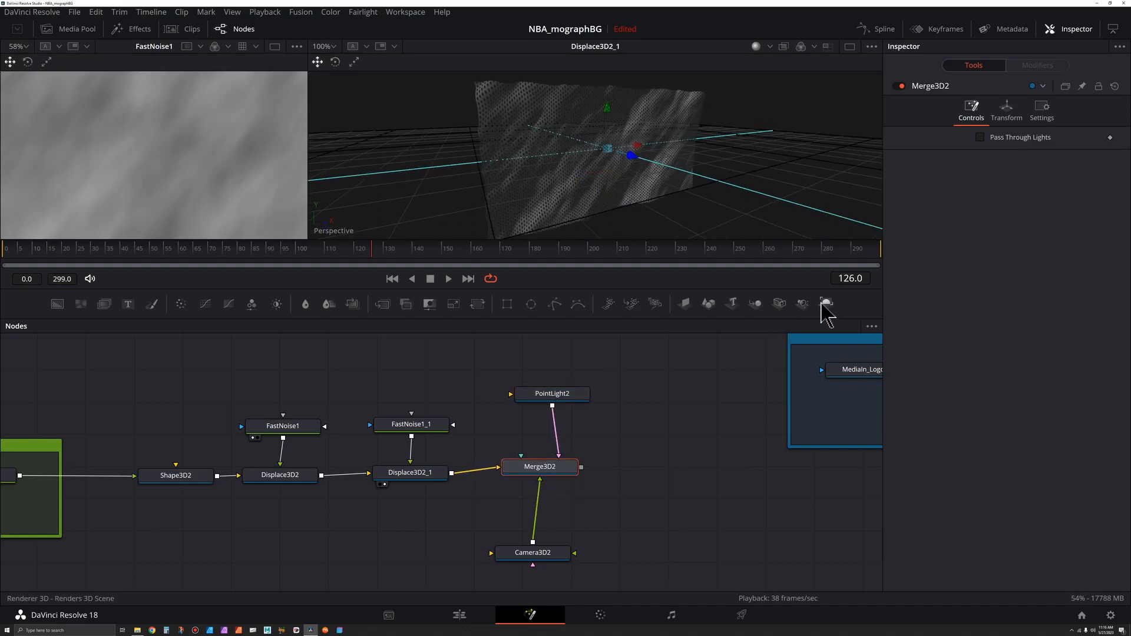
Step: Add a Renderer3D after Merge3D2, view the renderer in the second viewer and Merge3D2 in the first
{"action": "left_click", "coordinate": [826, 304]}
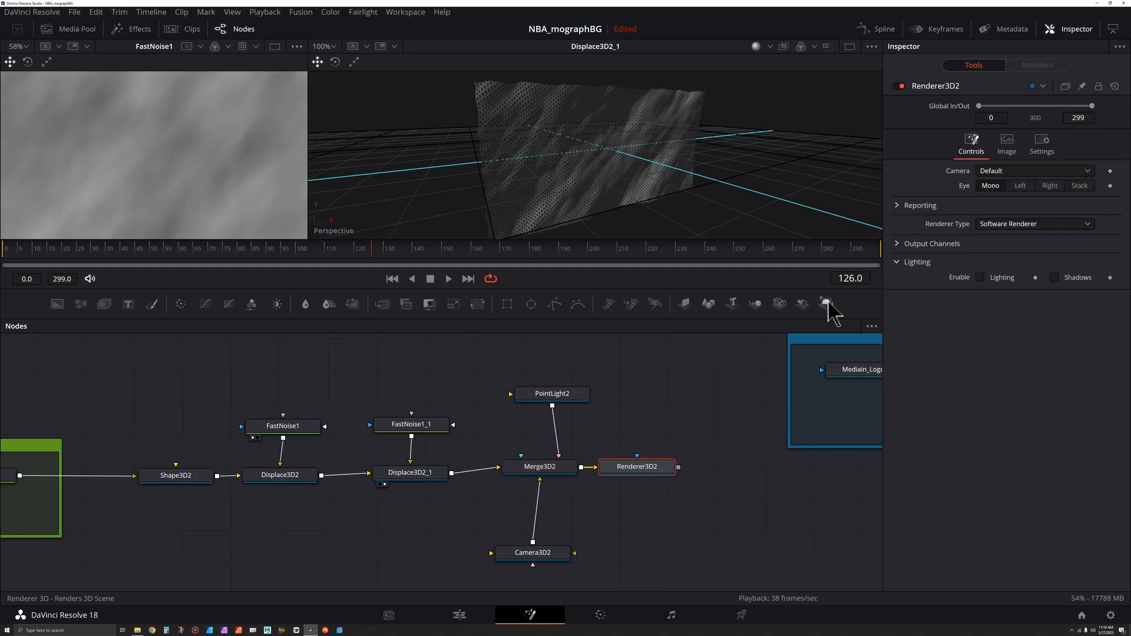
{"action": "left_click_drag", "start_coordinate": [658, 476], "coordinate": [665, 483]}
{"action": "key", "text": "2"}
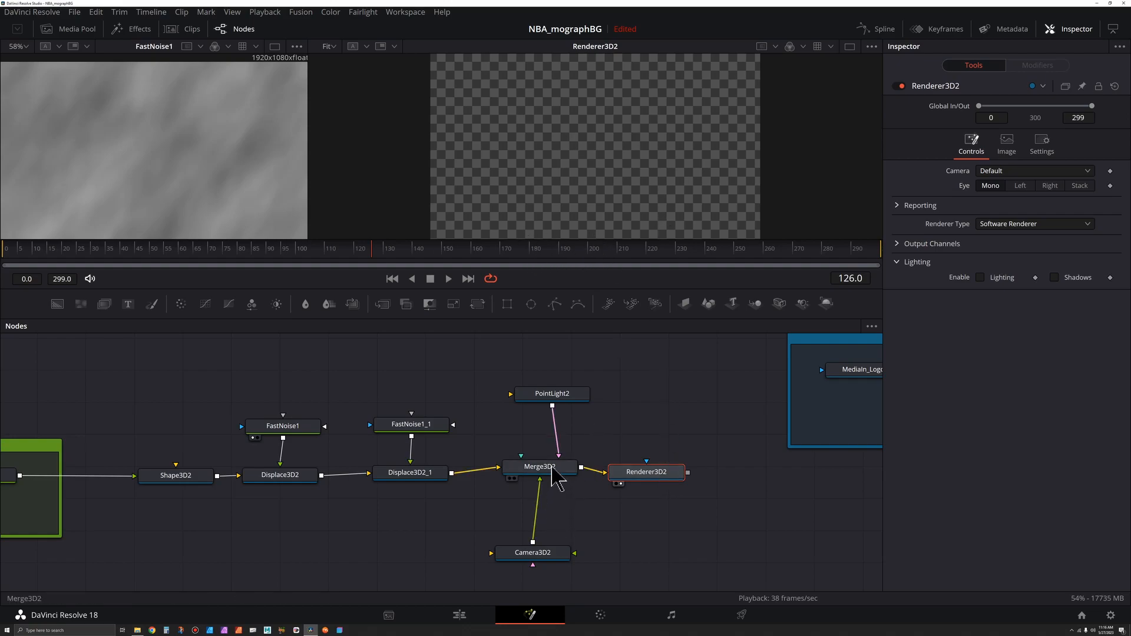
{"action": "left_click_drag", "start_coordinate": [554, 477], "coordinate": [544, 476]}
{"action": "key", "text": "1"}
{"action": "left_click_drag", "start_coordinate": [177, 175], "coordinate": [211, 162]}
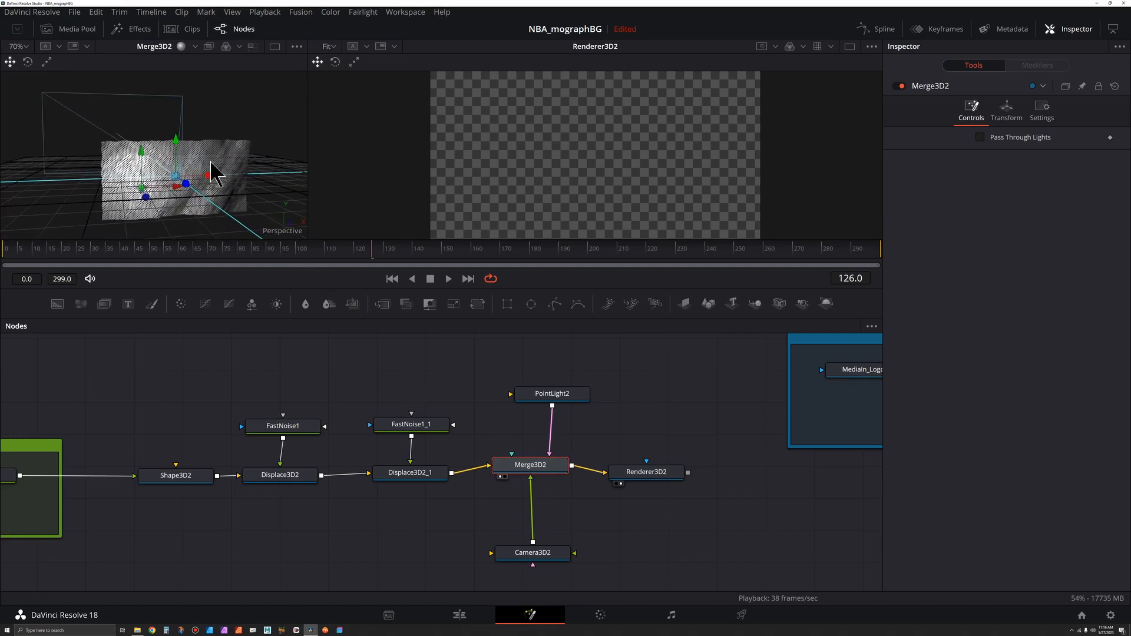
Step: Position Camera3D2 in the 3D view so the displaced mesh plane fills the rendered frame
{"action": "left_click", "coordinate": [535, 553]}
{"action": "scroll", "coordinate": [169, 156], "scroll_direction": "up", "scroll_amount": 5}
{"action": "left_click_drag", "start_coordinate": [330, 240], "coordinate": [342, 340]}
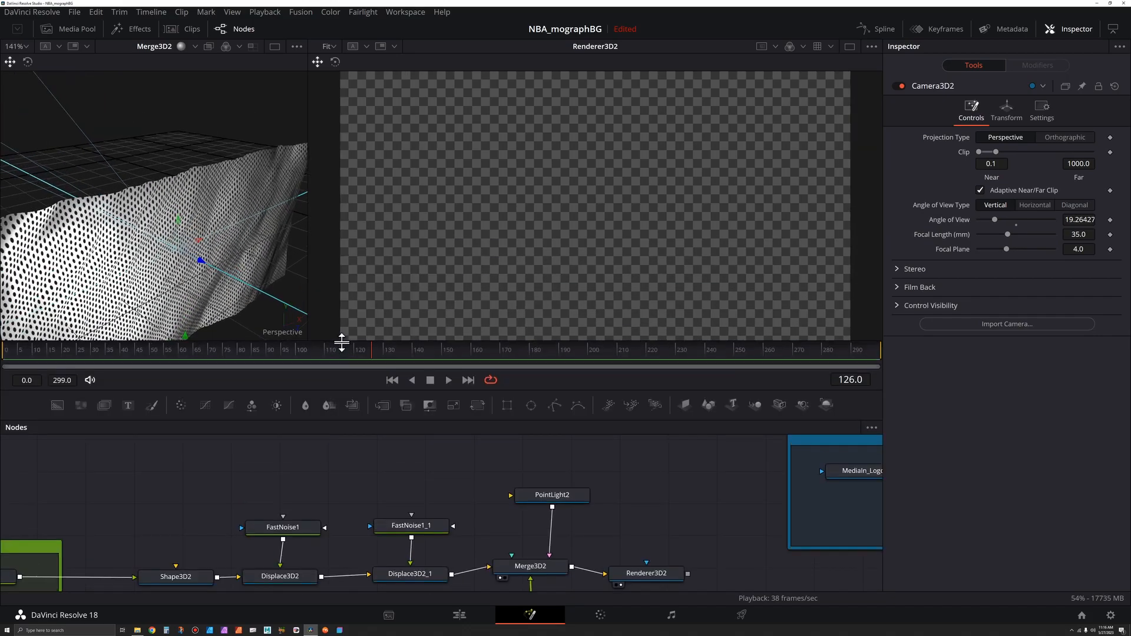
{"action": "left_click_drag", "start_coordinate": [464, 511], "coordinate": [498, 439]}
{"action": "scroll", "coordinate": [500, 471], "scroll_direction": "down", "scroll_amount": 2}
{"action": "left_click_drag", "start_coordinate": [203, 262], "coordinate": [297, 318]}
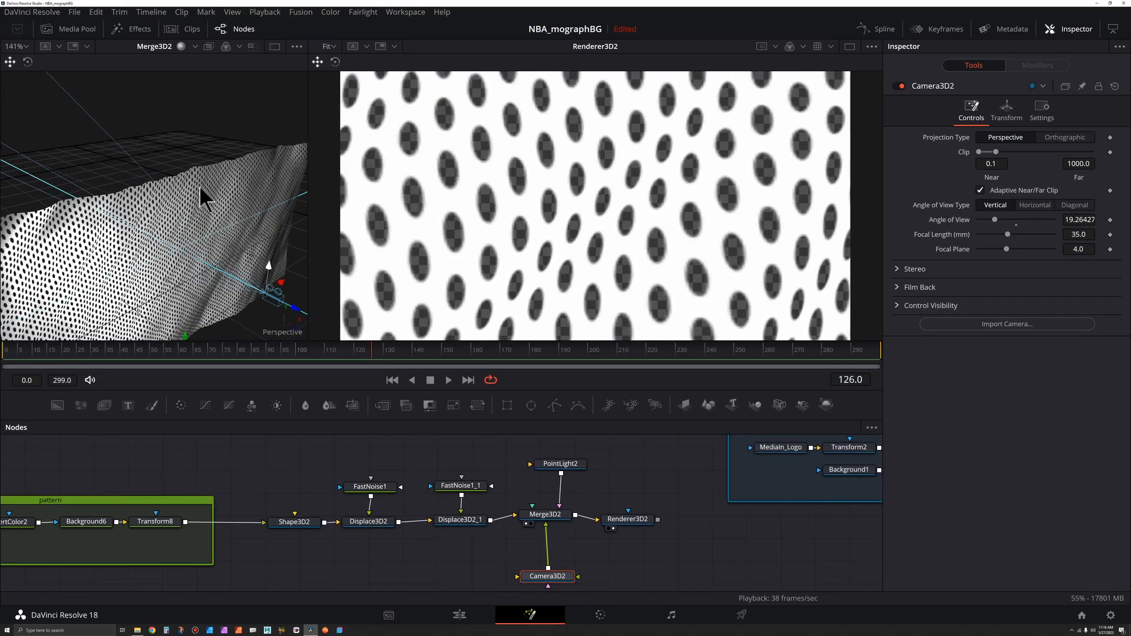
{"action": "scroll", "coordinate": [212, 208], "scroll_direction": "down", "scroll_amount": 3}
{"action": "left_click_drag", "start_coordinate": [192, 213], "coordinate": [448, 308]}
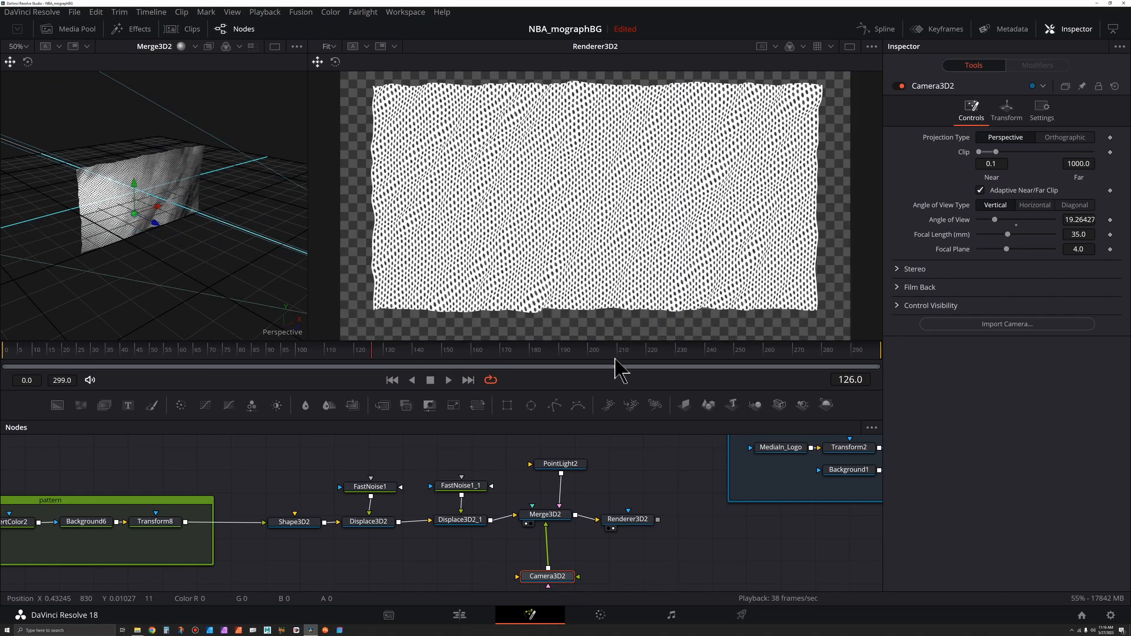
{"action": "left_click_drag", "start_coordinate": [214, 216], "coordinate": [61, 161]}
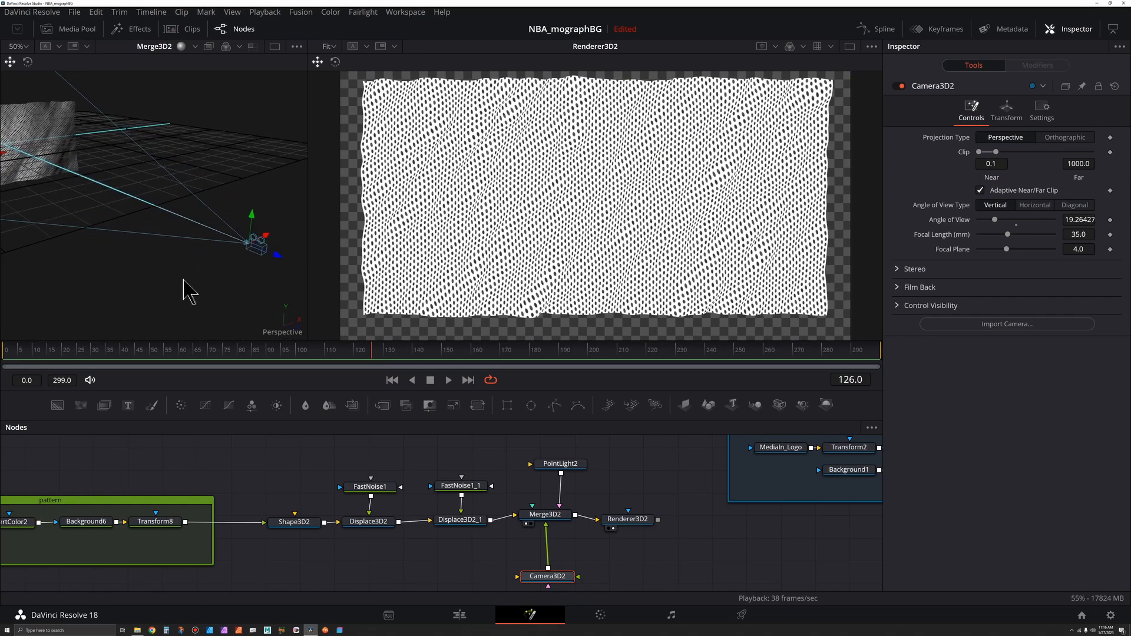
{"action": "left_click_drag", "start_coordinate": [277, 259], "coordinate": [240, 244]}
{"action": "left_click_drag", "start_coordinate": [484, 172], "coordinate": [480, 188]}
{"action": "scroll", "coordinate": [480, 186], "scroll_direction": "down", "scroll_amount": 4}
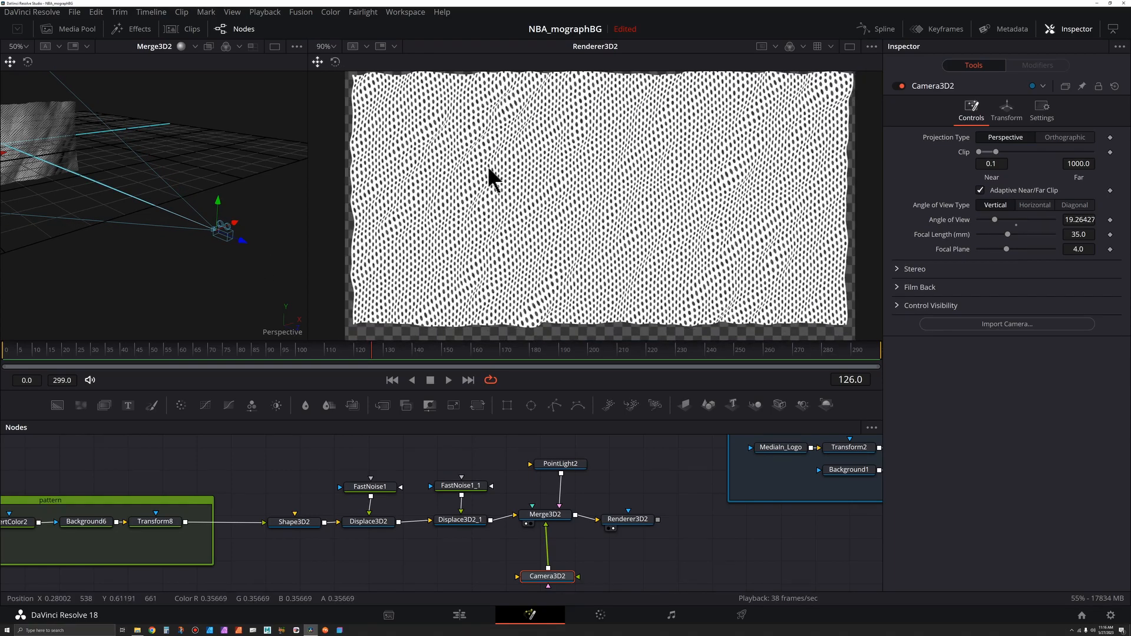
{"action": "left_click_drag", "start_coordinate": [242, 240], "coordinate": [189, 235]}
Step: Switch Renderer3D2 to the OpenGL Renderer and enable lighting
{"action": "mouse_move", "coordinate": [637, 506]}
{"action": "left_mouse_down"}
{"action": "mouse_move", "coordinate": [651, 523]}
{"action": "mouse_move", "coordinate": [647, 498]}
{"action": "left_mouse_up"}
{"action": "left_click", "coordinate": [1023, 228]}
{"action": "left_click", "coordinate": [1037, 242]}
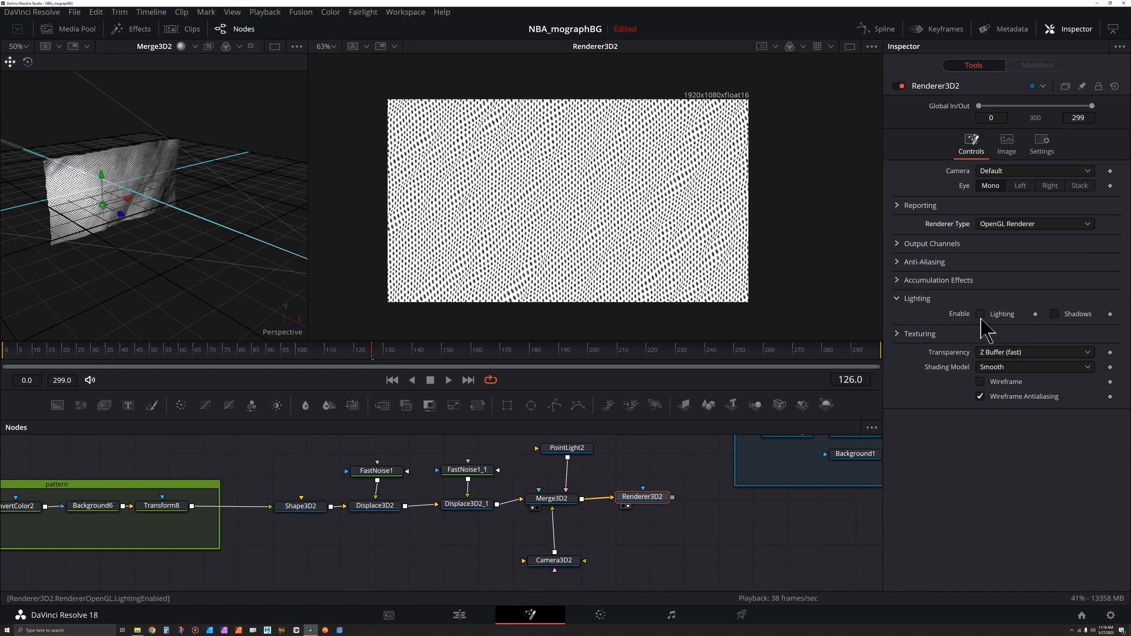
{"action": "left_click_drag", "start_coordinate": [776, 506], "coordinate": [757, 526]}
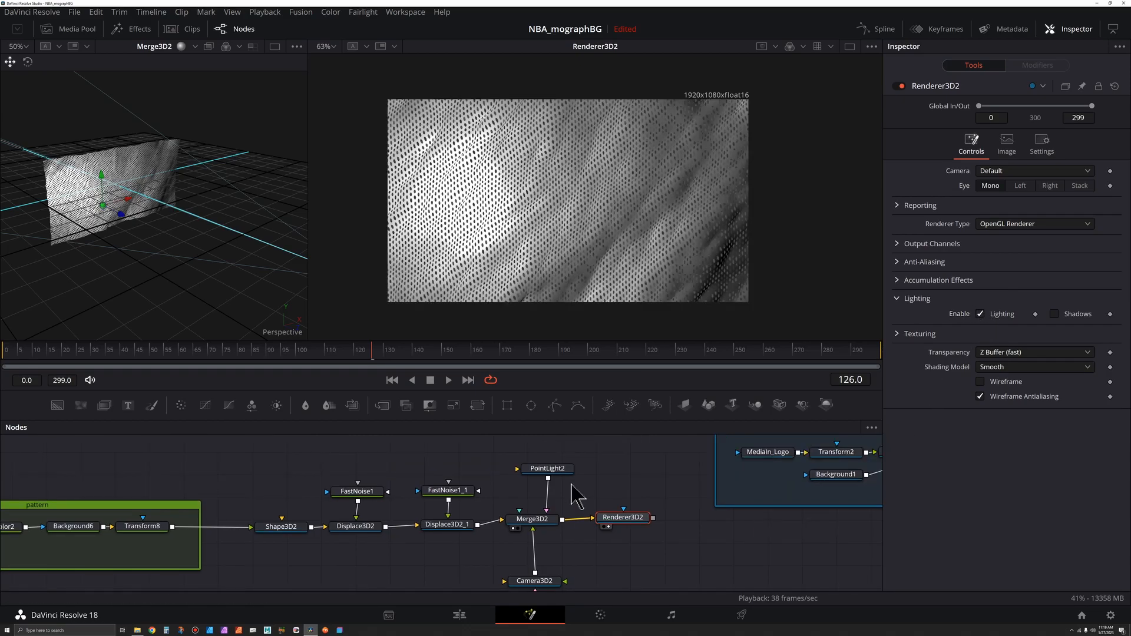
Step: Set PointLight2's decay type to Quadratic and move the light up above the mesh plane
{"action": "left_click", "coordinate": [548, 470]}
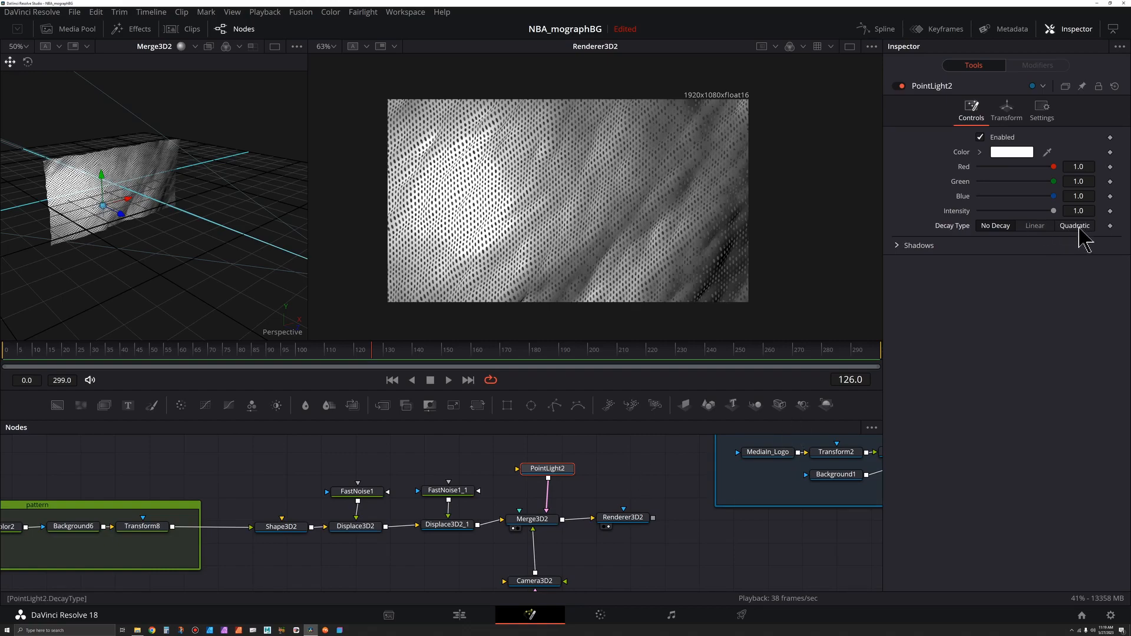
{"action": "left_click", "coordinate": [1076, 227]}
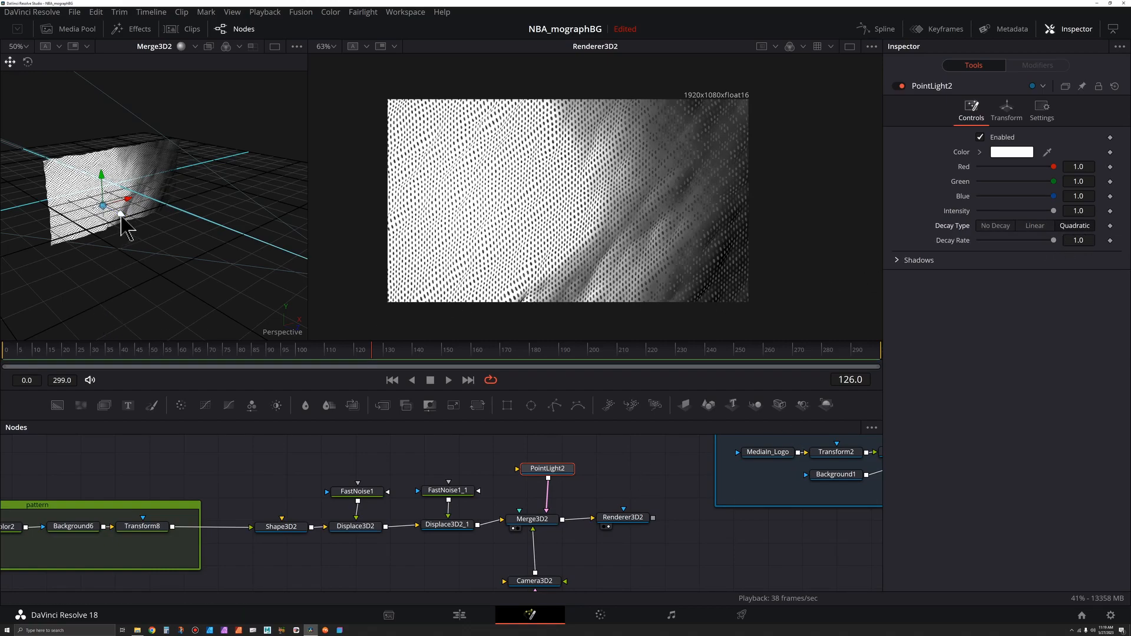
{"action": "left_click_drag", "start_coordinate": [115, 220], "coordinate": [103, 121]}
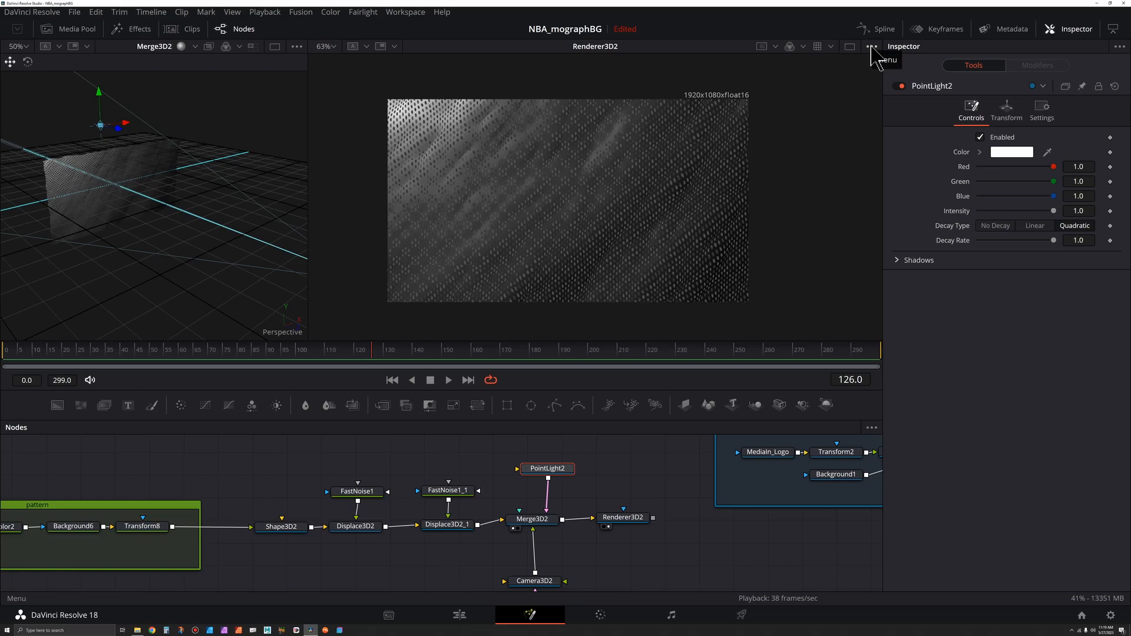
Step: Turn off the checker underlay in the render viewer
{"action": "left_click", "coordinate": [872, 47]}
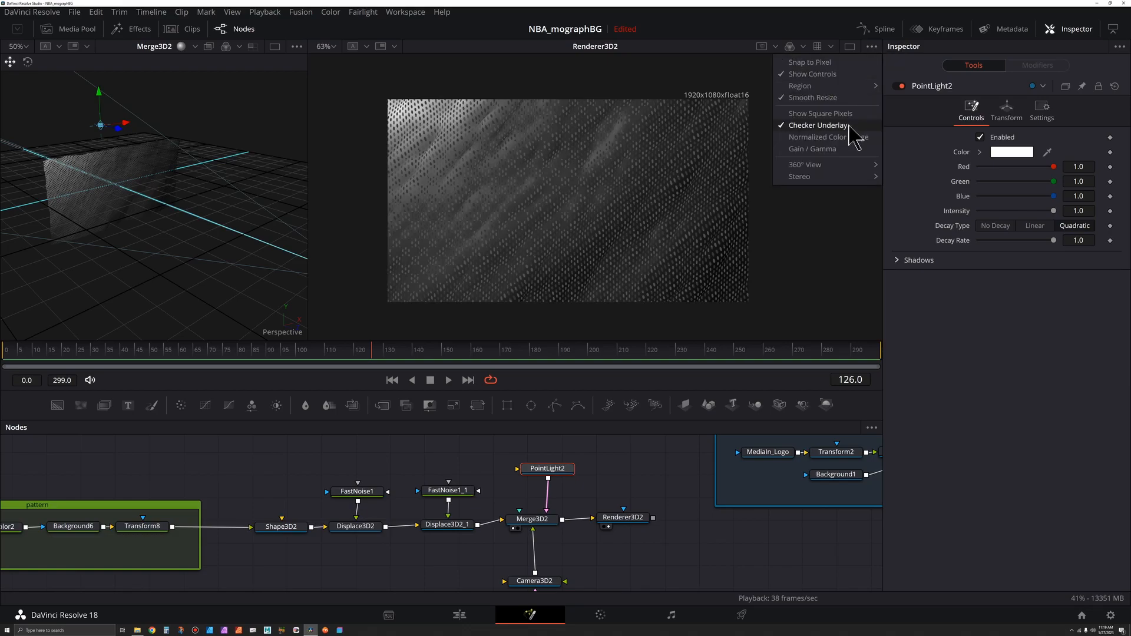
{"action": "left_click", "coordinate": [833, 126]}
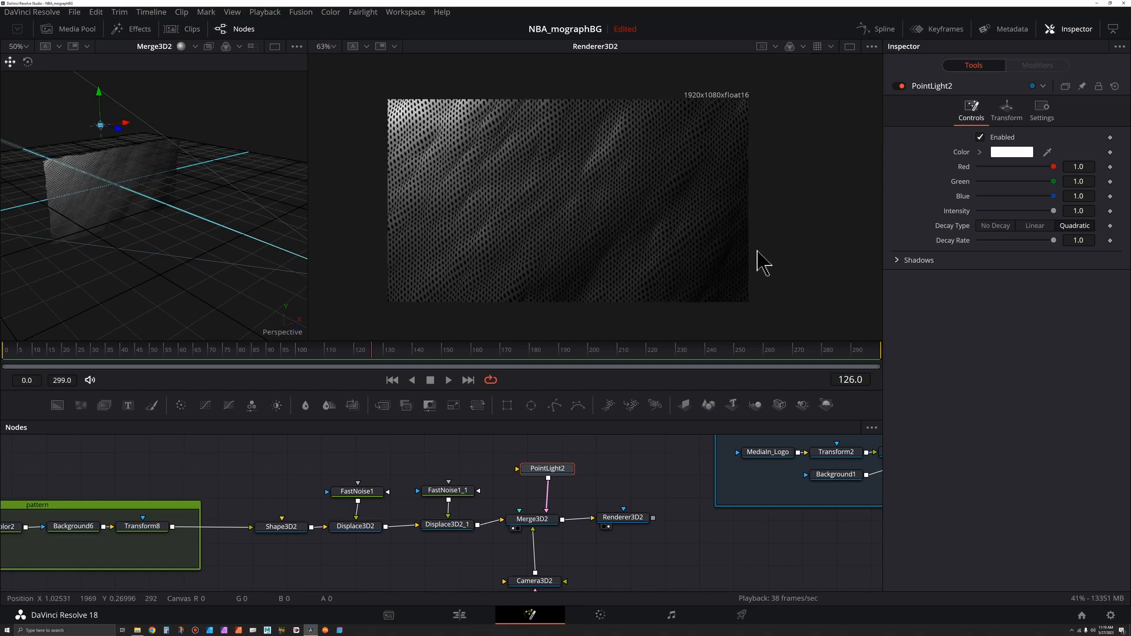
Step: Make PointLight2 pure red with an intensity of about 1.64 and a decay rate of about 0.69
{"action": "left_click_drag", "start_coordinate": [1053, 182], "coordinate": [912, 201]}
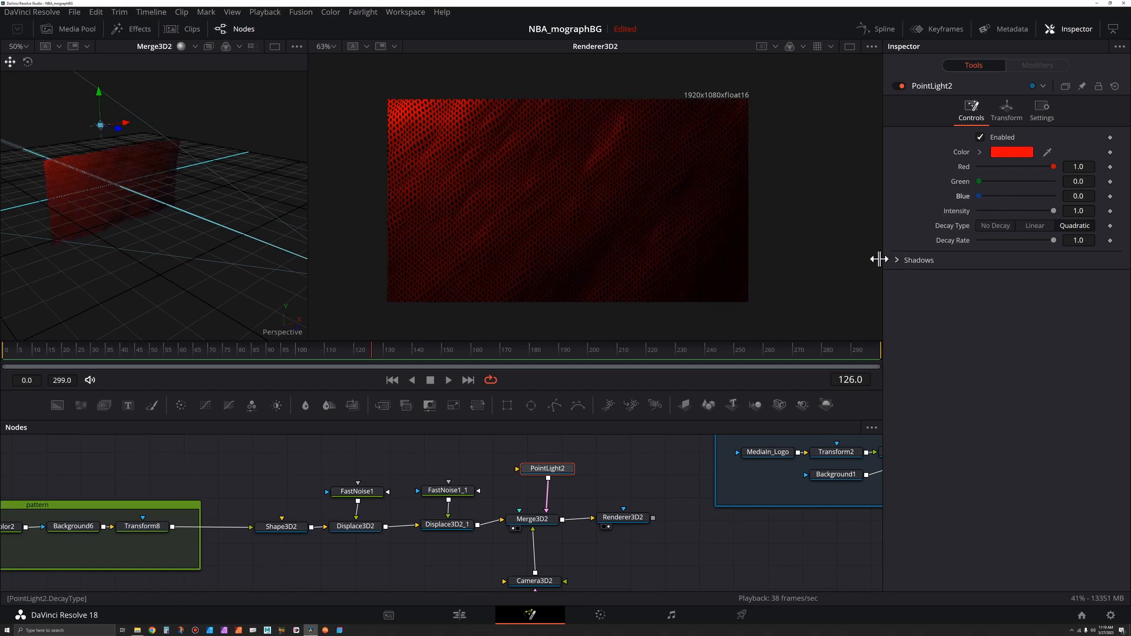
{"action": "left_click_drag", "start_coordinate": [1085, 211], "coordinate": [1075, 212]}
{"action": "key", "text": "Tab"}
{"action": "double_click", "coordinate": [1079, 212]}
{"action": "type", "text": "3"}
{"action": "key", "text": "Tab"}
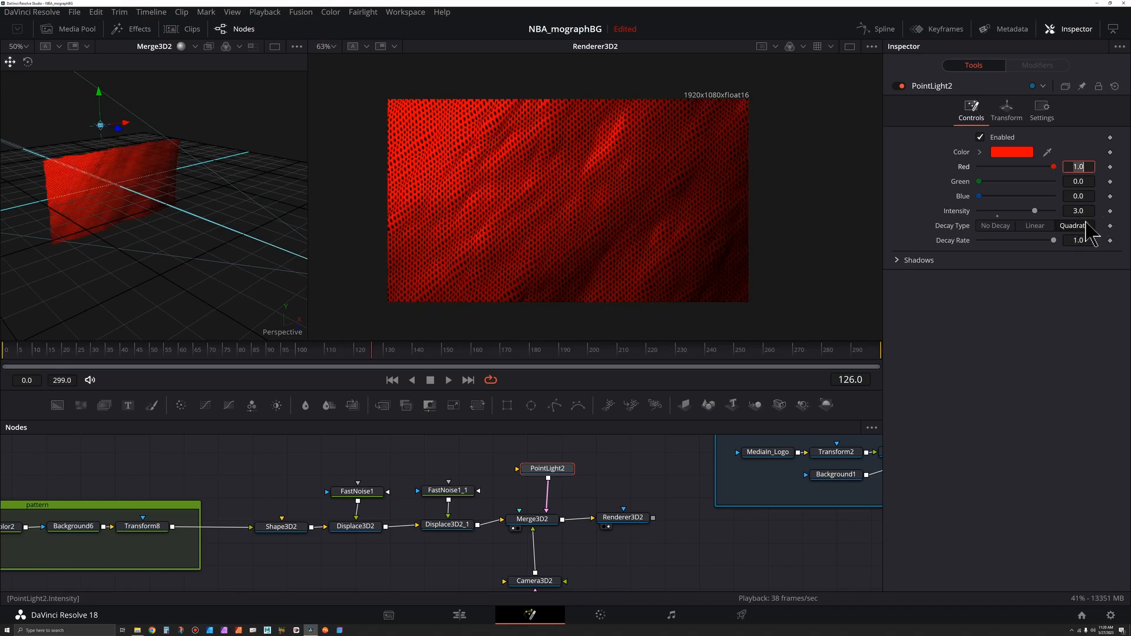
{"action": "left_click_drag", "start_coordinate": [1035, 211], "coordinate": [1009, 212]}
{"action": "mouse_move", "coordinate": [980, 240]}
{"action": "left_mouse_down"}
{"action": "mouse_move", "coordinate": [962, 251]}
{"action": "mouse_move", "coordinate": [1031, 251]}
{"action": "left_mouse_up"}
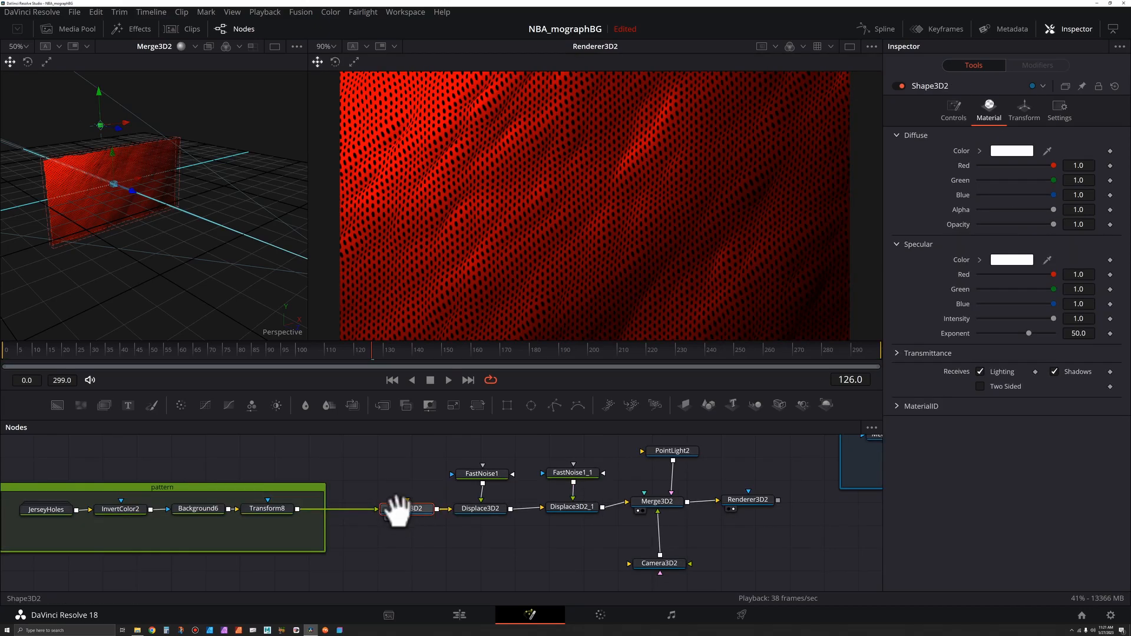
Step: Darken Shape3D2's diffuse material colour to a dark grey of value 0.276
{"action": "left_click_drag", "start_coordinate": [397, 505], "coordinate": [374, 505]}
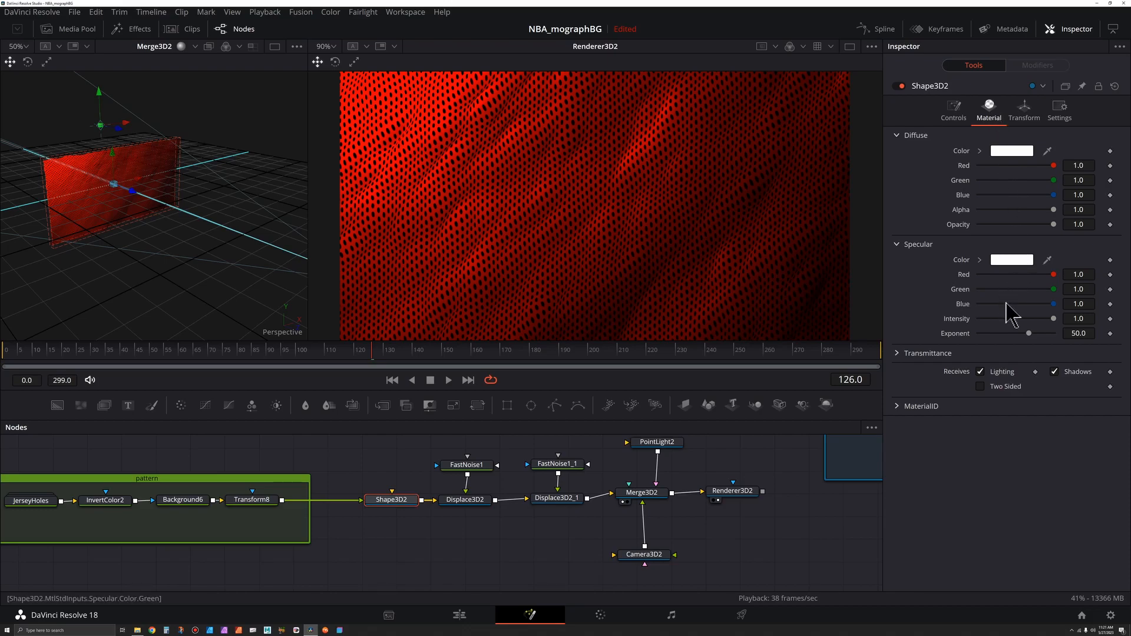
{"action": "left_click_drag", "start_coordinate": [1053, 319], "coordinate": [1028, 343]}
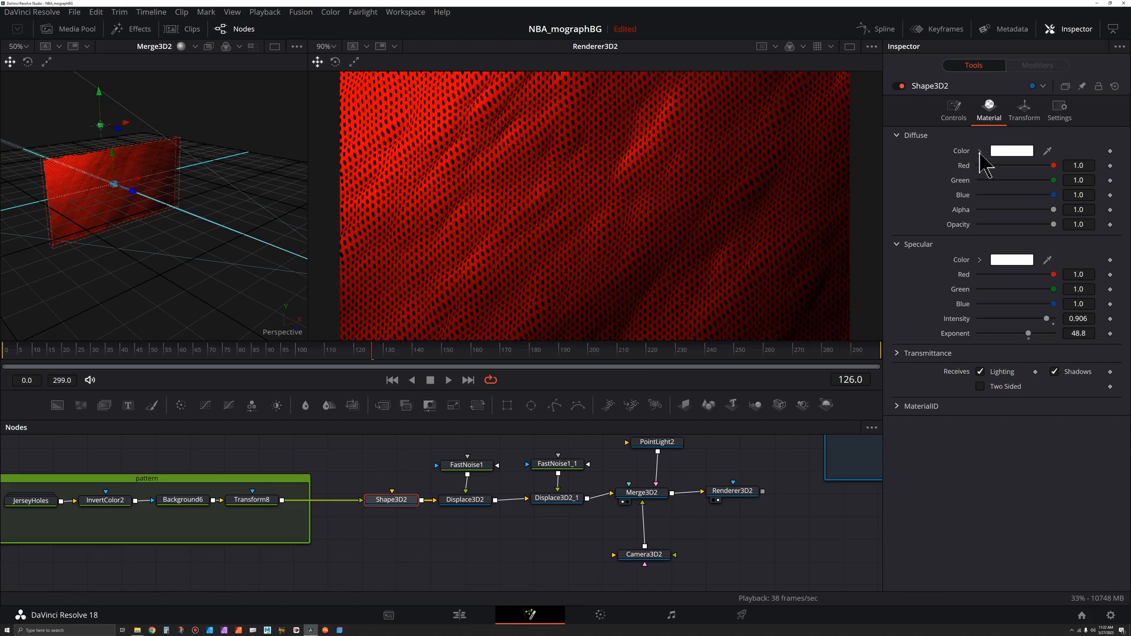
{"action": "left_click", "coordinate": [979, 152]}
{"action": "mouse_move", "coordinate": [995, 190]}
{"action": "left_mouse_down"}
{"action": "mouse_move", "coordinate": [954, 207]}
{"action": "mouse_move", "coordinate": [955, 182]}
{"action": "mouse_move", "coordinate": [971, 177]}
{"action": "mouse_move", "coordinate": [979, 214]}
{"action": "left_mouse_up"}
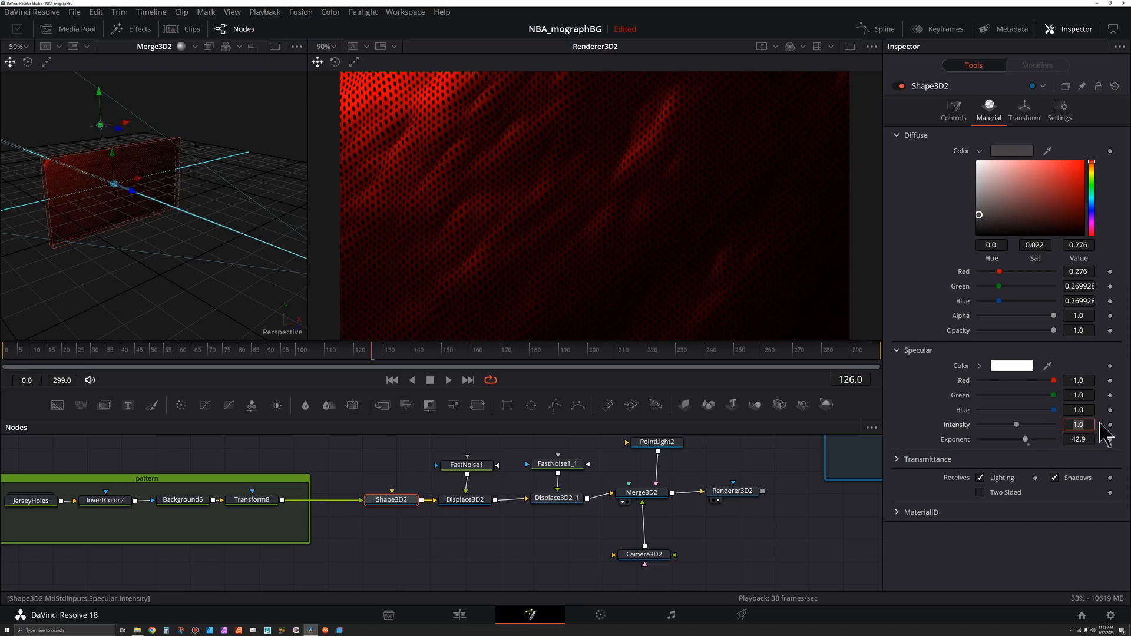
Step: Set Shape3D2's specular intensity to about 3.18 and specular exponent to about 58.3
{"action": "key", "text": "Tab"}
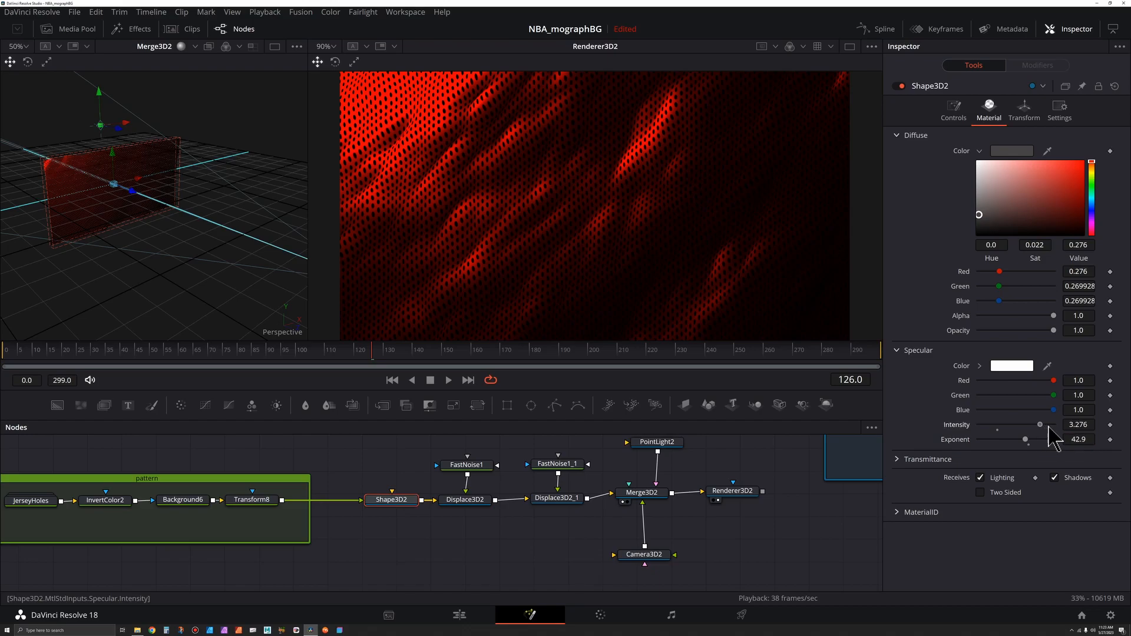
{"action": "left_click_drag", "start_coordinate": [1036, 425], "coordinate": [1036, 427]}
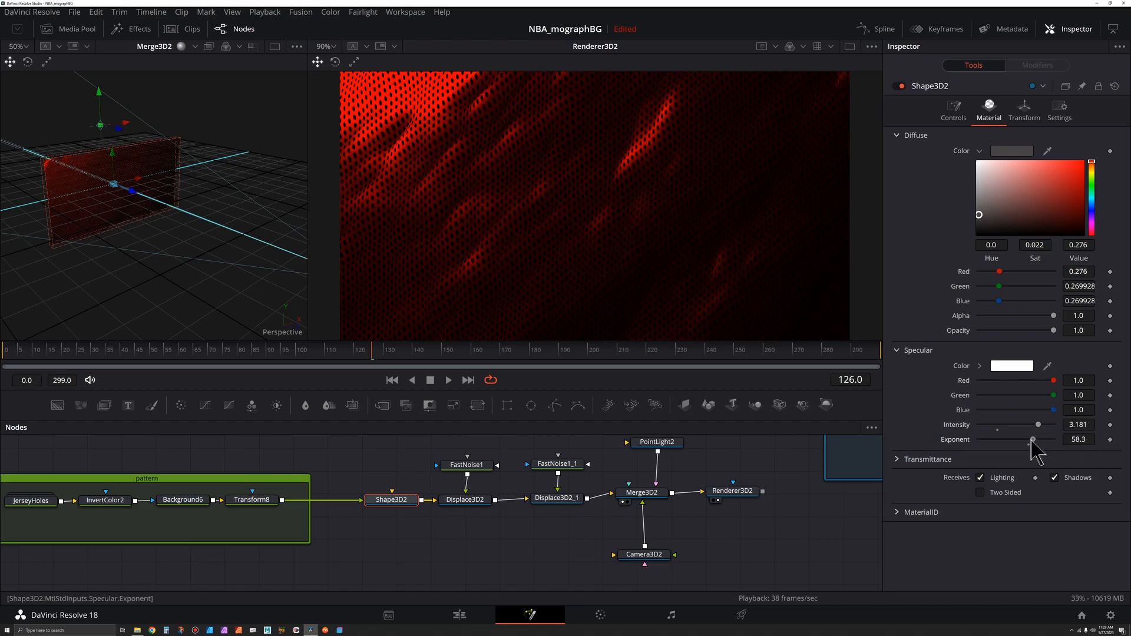
{"action": "left_click_drag", "start_coordinate": [1025, 440], "coordinate": [1035, 440]}
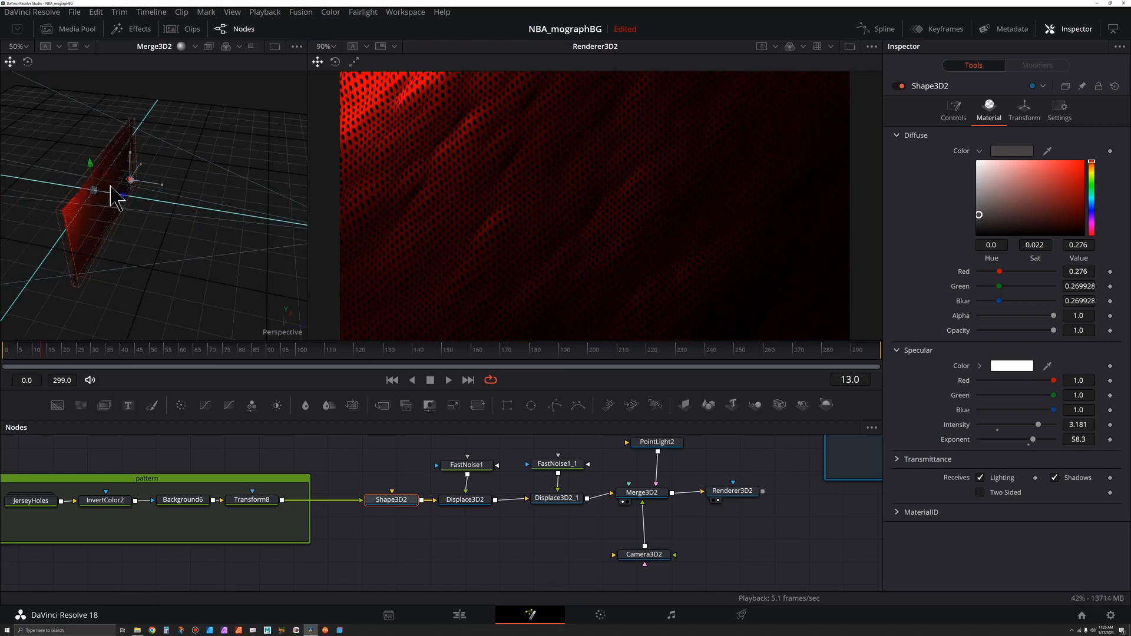
Step: Paste a copy of PointLight2 into Merge3D2 and place the new light node beside it
{"action": "left_click_drag", "start_coordinate": [187, 197], "coordinate": [99, 113]}
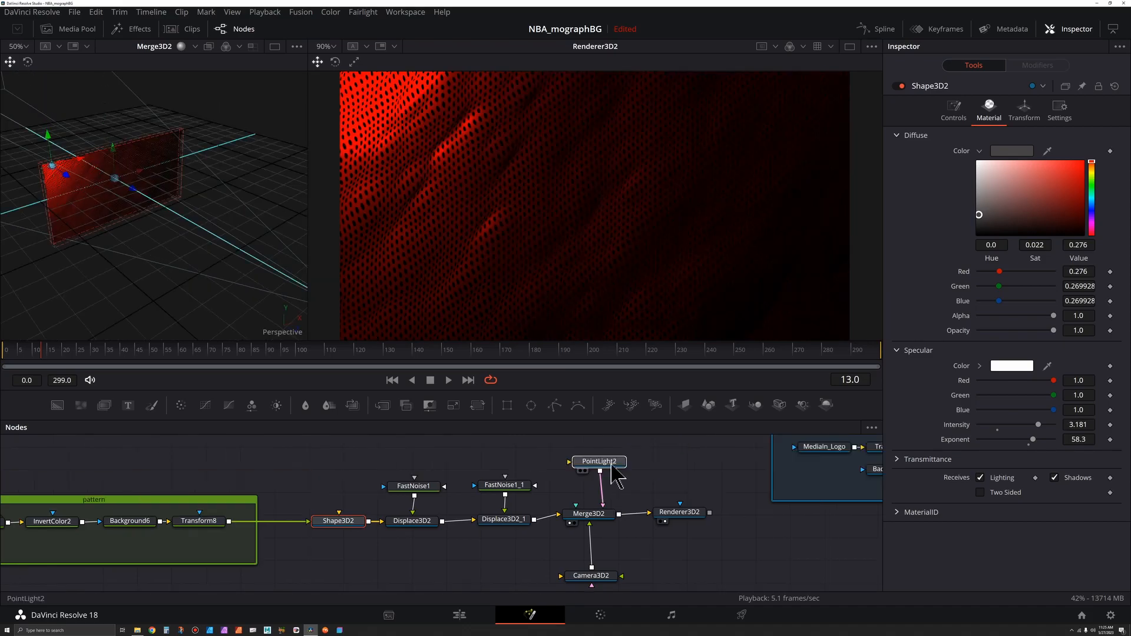
{"action": "left_click", "coordinate": [613, 464]}
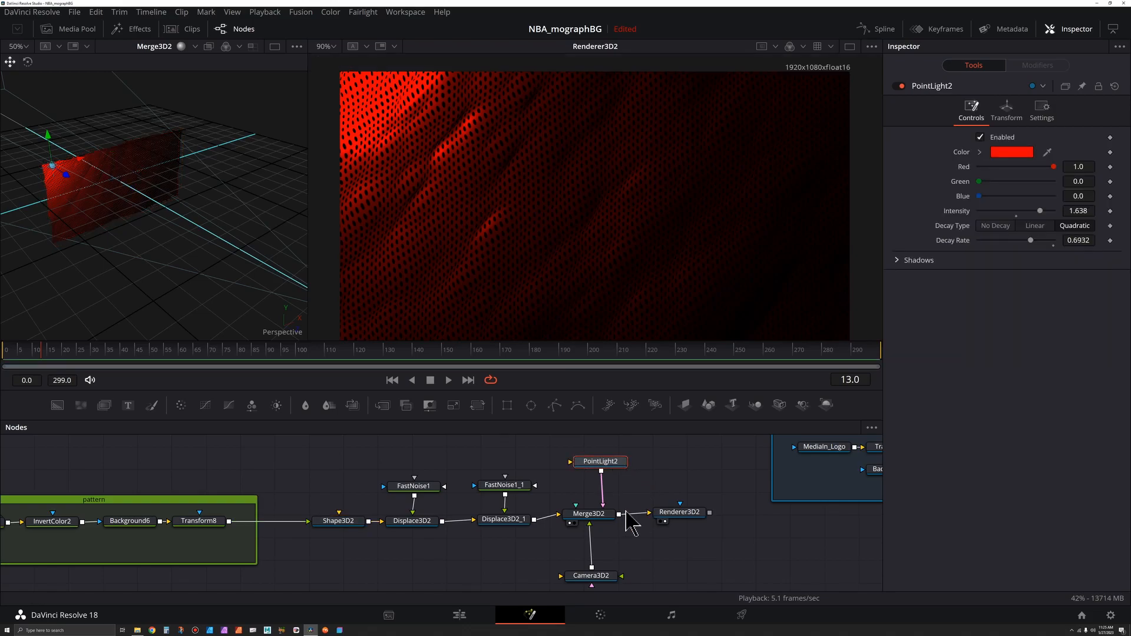
{"action": "left_click", "coordinate": [594, 517]}
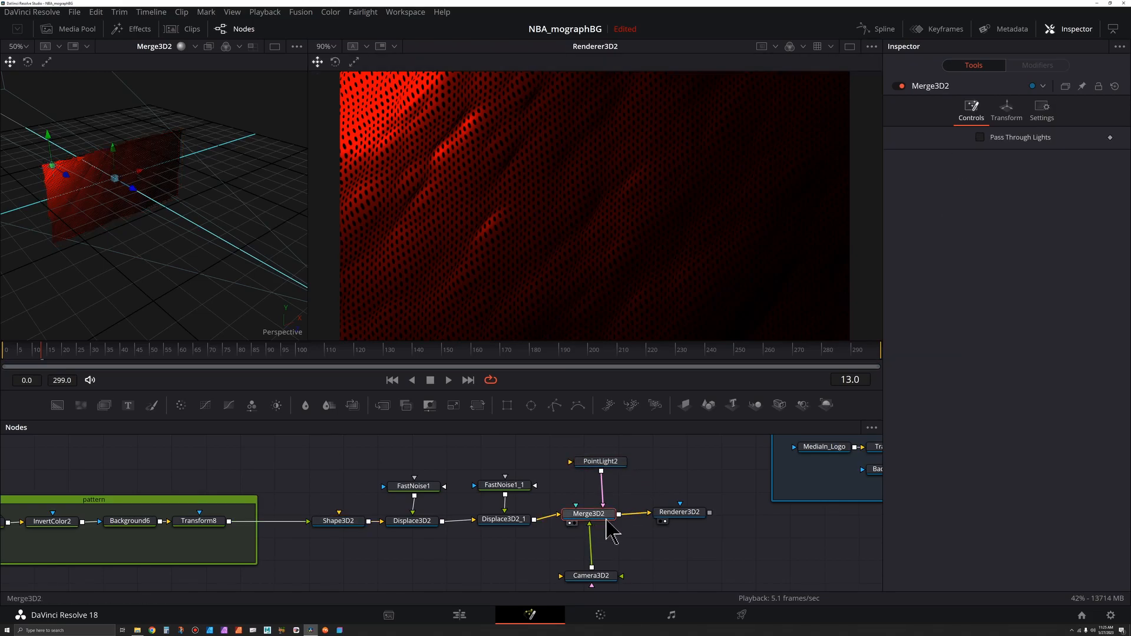
{"action": "key", "text": "ctrl+v"}
{"action": "left_click_drag", "start_coordinate": [619, 534], "coordinate": [696, 470]}
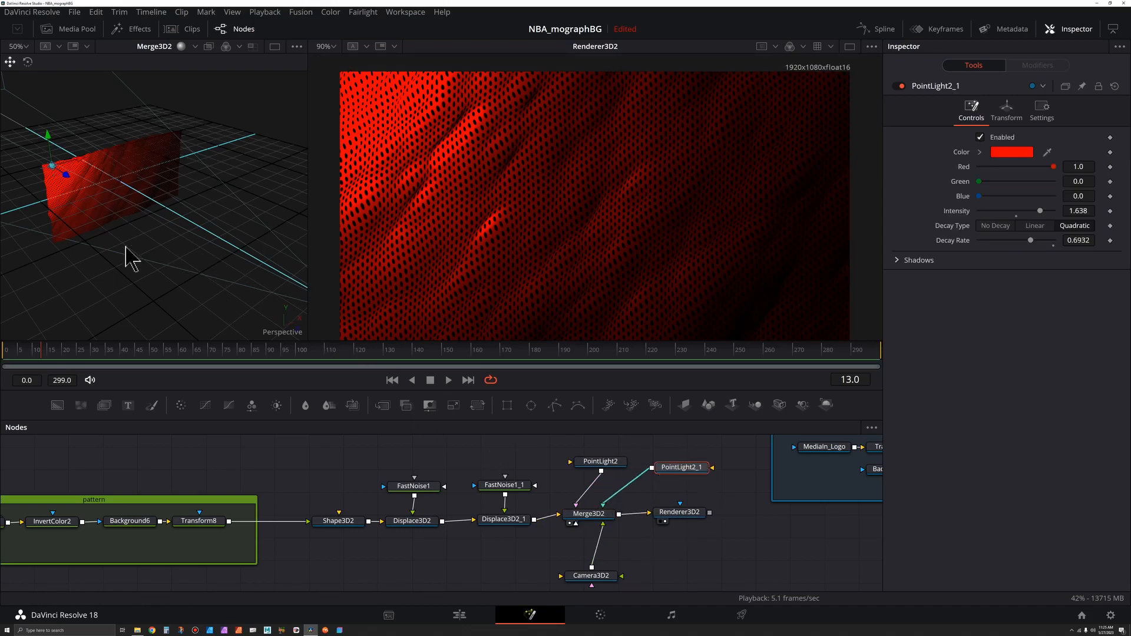
Step: Move PointLight2_1 toward the lower right of the mesh and change its colour to orange
{"action": "left_click_drag", "start_coordinate": [113, 154], "coordinate": [207, 132]}
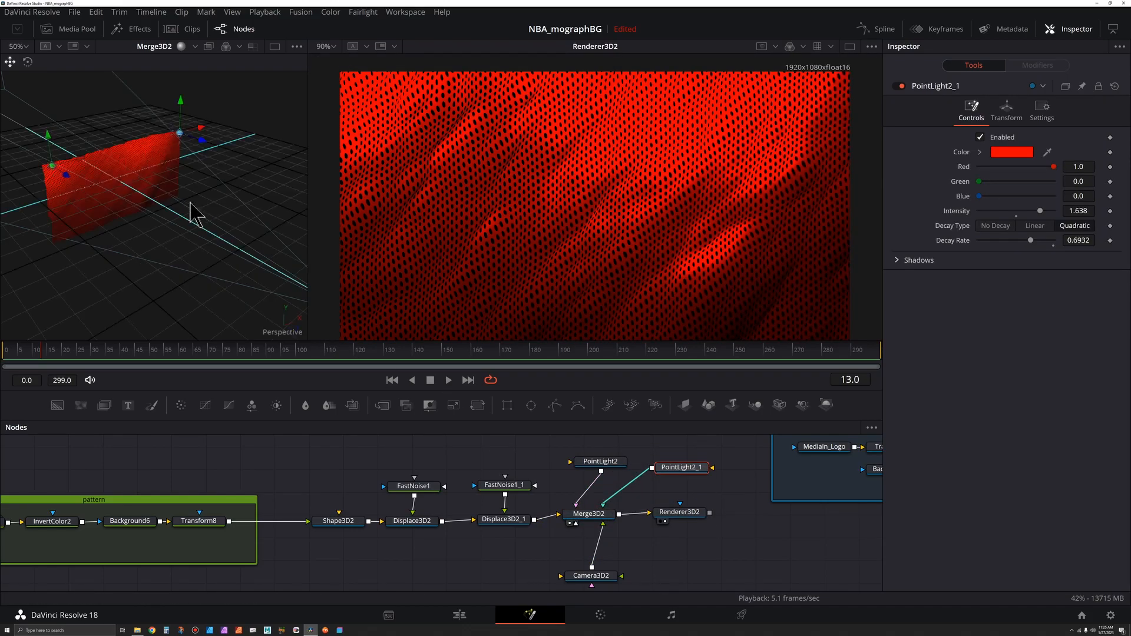
{"action": "left_click_drag", "start_coordinate": [190, 210], "coordinate": [170, 175]}
{"action": "left_click_drag", "start_coordinate": [178, 101], "coordinate": [225, 251]}
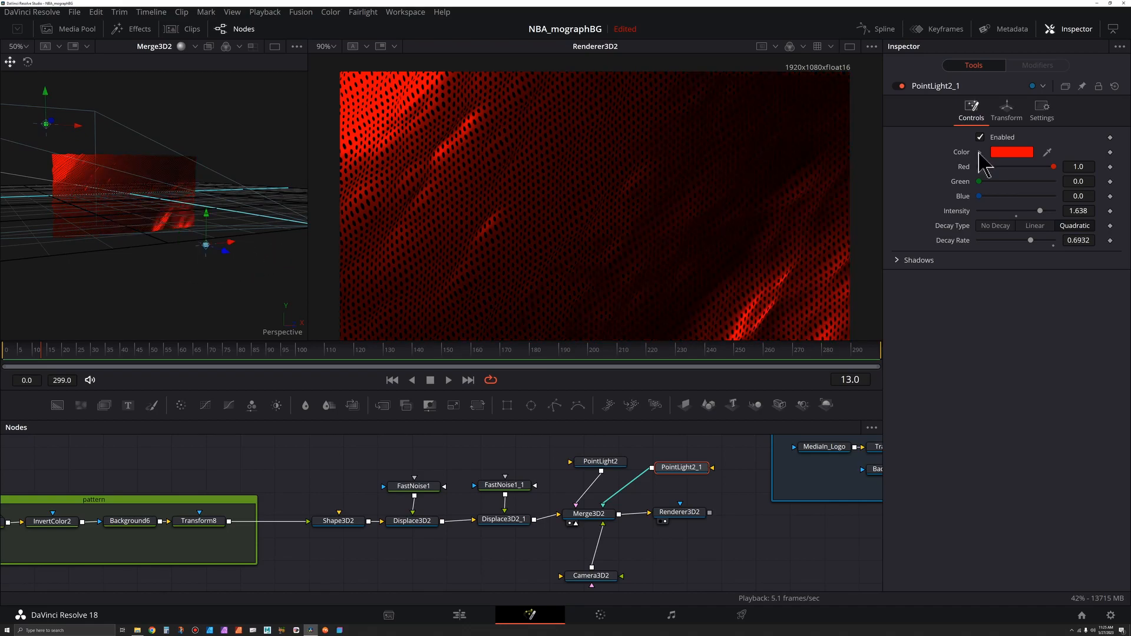
{"action": "left_click", "coordinate": [979, 153]}
{"action": "mouse_move", "coordinate": [1092, 167]}
{"action": "left_mouse_down"}
{"action": "mouse_move", "coordinate": [1093, 180]}
{"action": "mouse_move", "coordinate": [1093, 167]}
{"action": "left_mouse_up"}
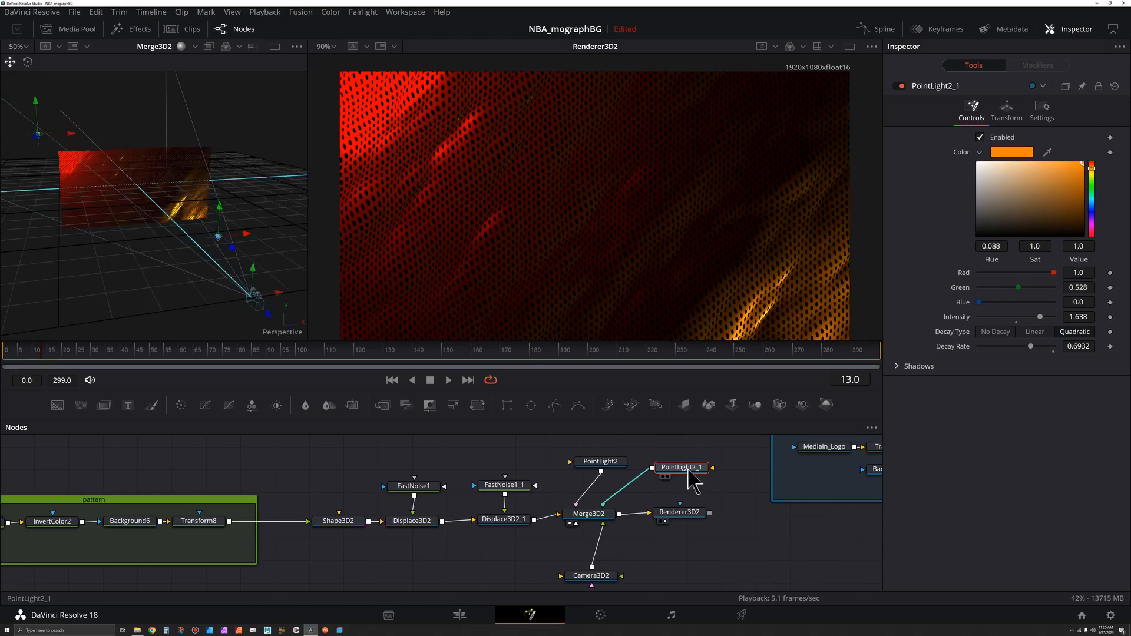
Step: Paste another copy of the orange light into Merge3D2 and move it lower toward the camera
{"action": "left_click", "coordinate": [600, 516]}
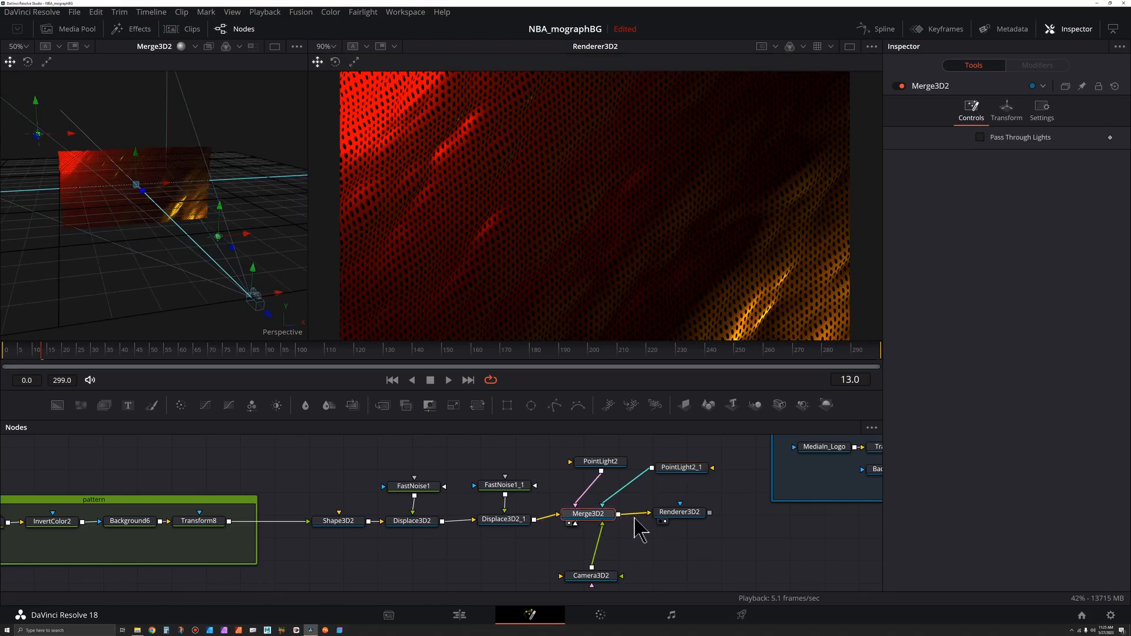
{"action": "key", "text": "ctrl+v"}
{"action": "left_click_drag", "start_coordinate": [629, 580], "coordinate": [574, 465]}
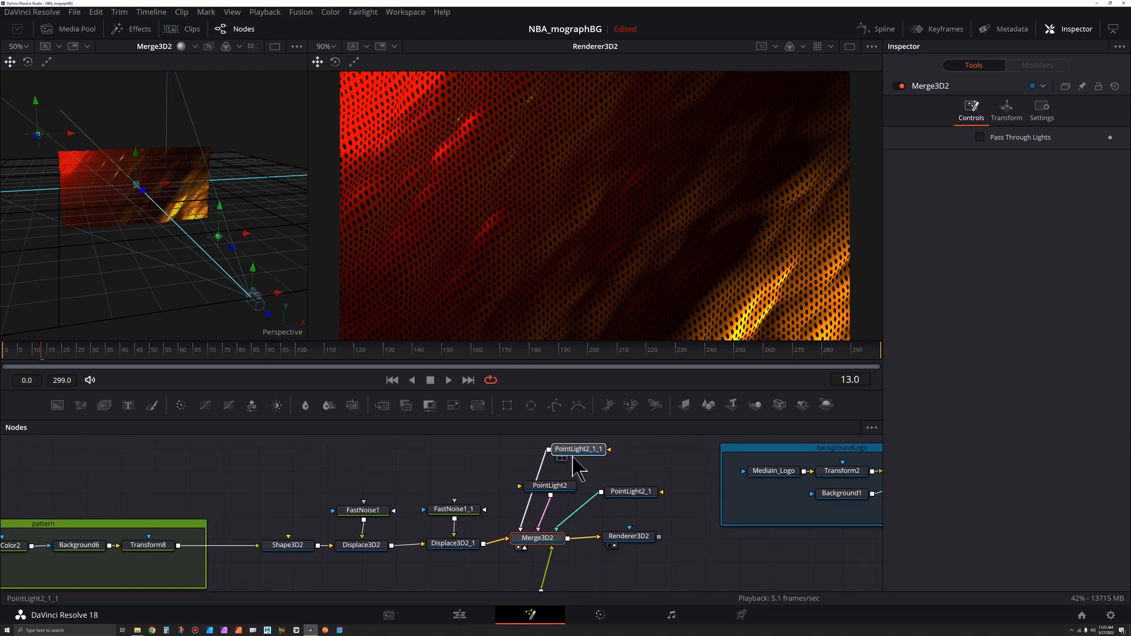
{"action": "left_click", "coordinate": [573, 453]}
{"action": "left_click_drag", "start_coordinate": [247, 235], "coordinate": [156, 316]}
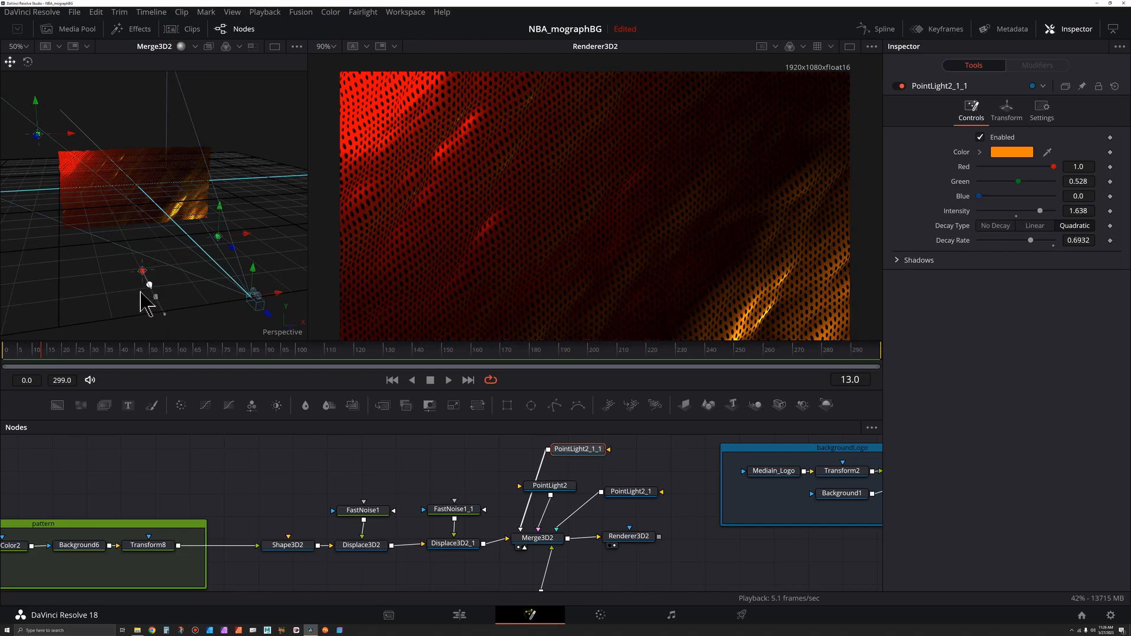
Step: Play the animation to preview the lit mesh
{"action": "key", "text": "space"}
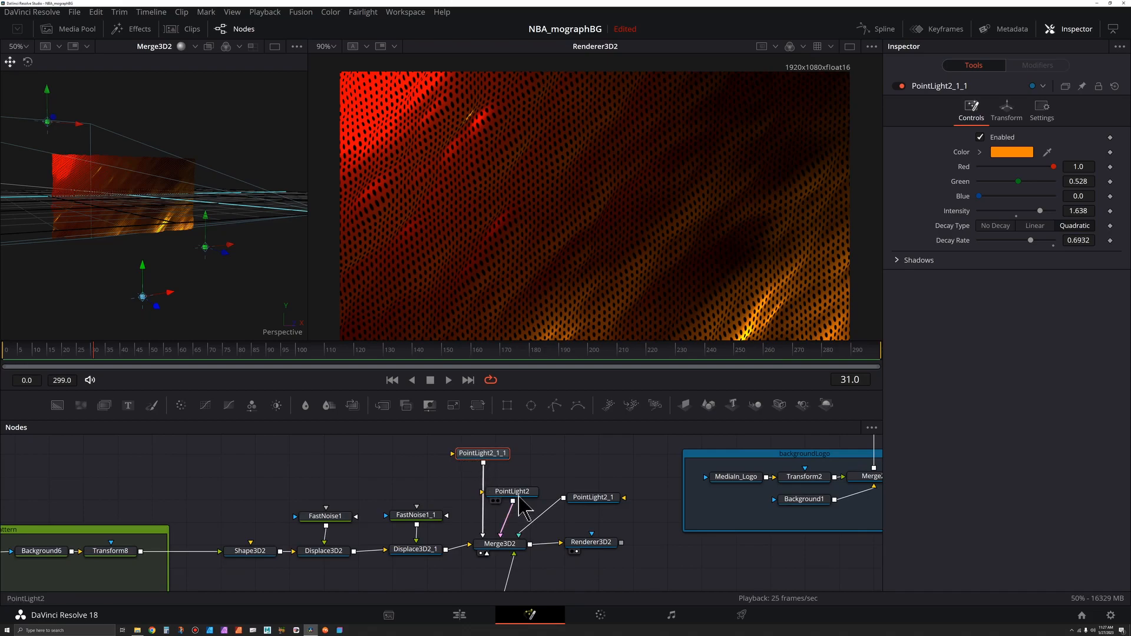
Step: Arrange the three point lights above Merge3D2 and group them into a group named Lights
{"action": "left_click_drag", "start_coordinate": [520, 496], "coordinate": [557, 462]}
{"action": "left_click_drag", "start_coordinate": [601, 499], "coordinate": [636, 453]}
{"action": "left_click_drag", "start_coordinate": [650, 499], "coordinate": [458, 449]}
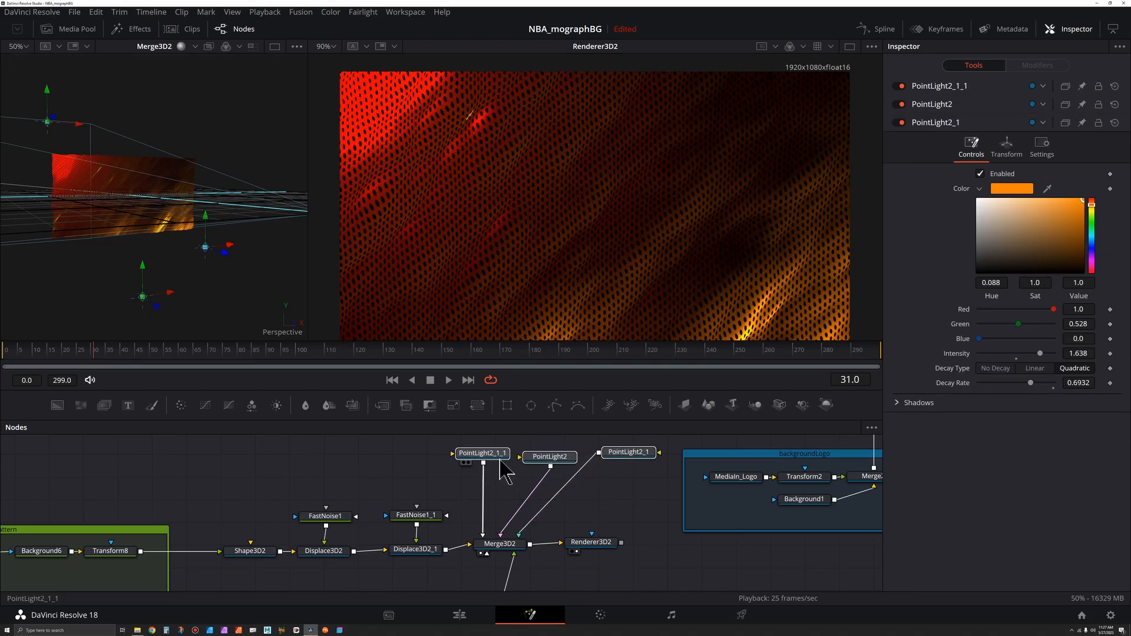
{"action": "key", "text": "ctrl+g"}
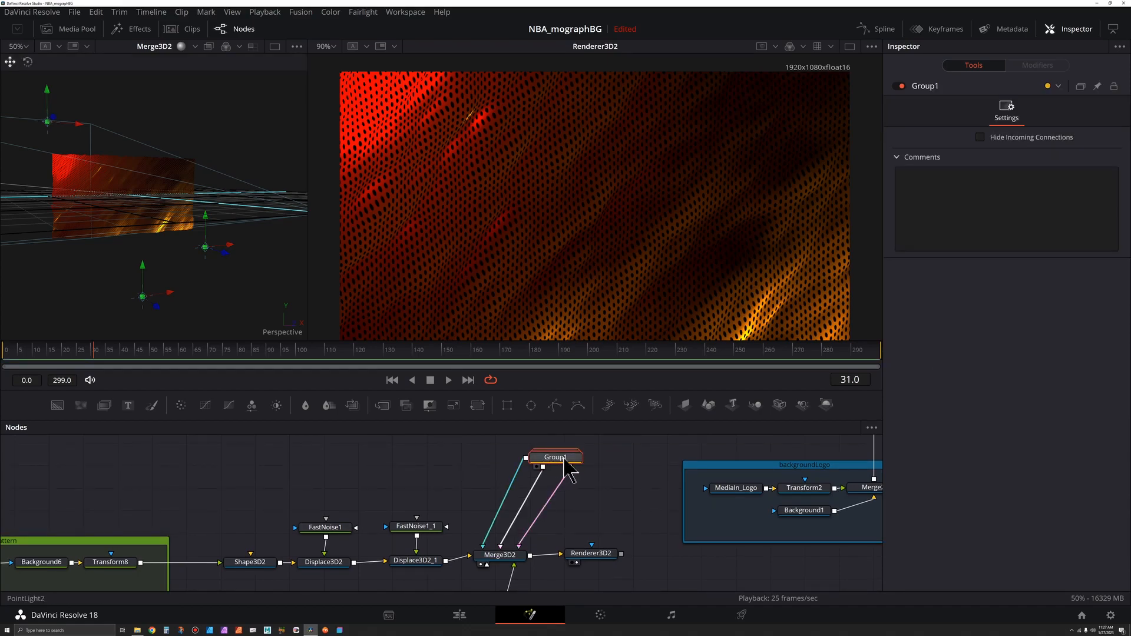
{"action": "key", "text": "F2"}
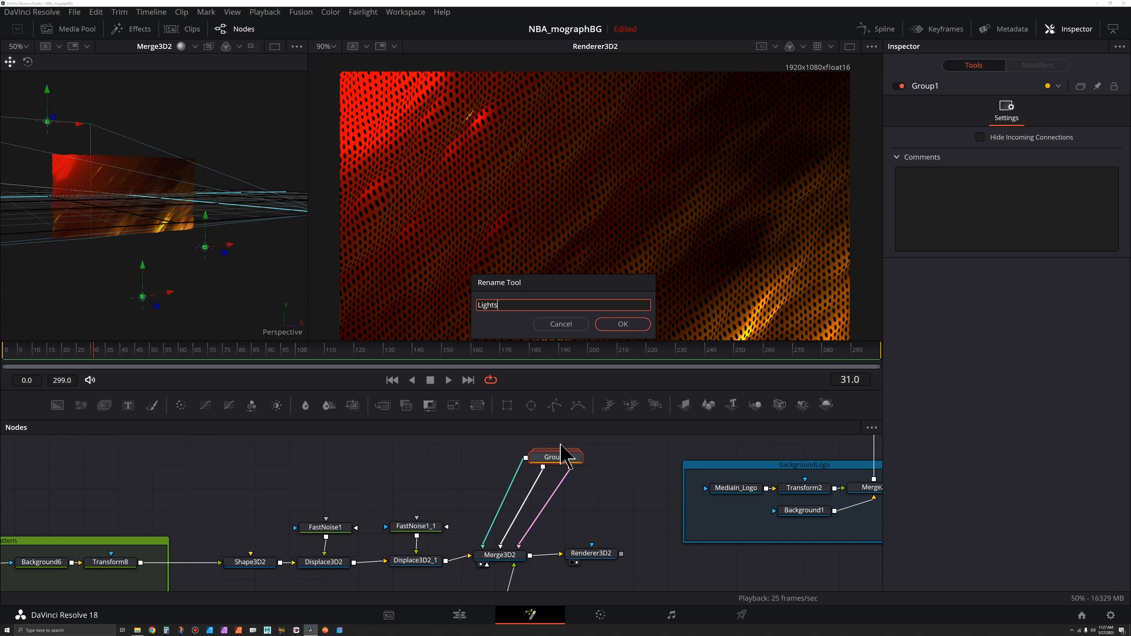
{"action": "key", "text": "Return"}
Step: Collapse the Lights group, place it above Merge3D2 and tidy the renderer and camera nodes around it
{"action": "left_click_drag", "start_coordinate": [555, 459], "coordinate": [512, 500]}
{"action": "double_click", "coordinate": [513, 501]}
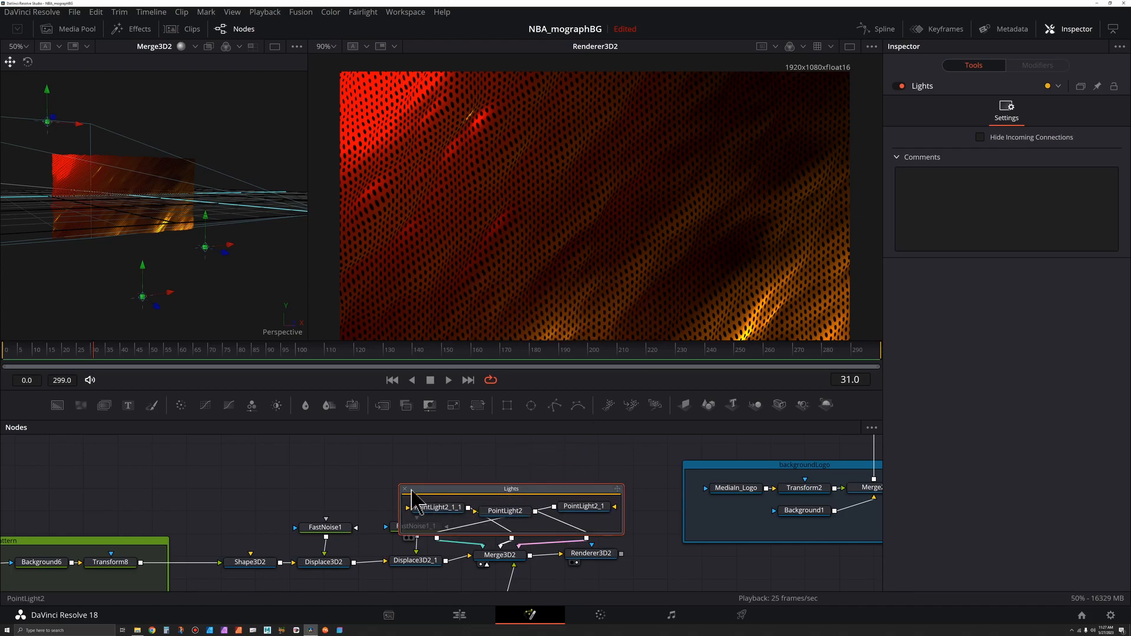
{"action": "left_click", "coordinate": [405, 489]}
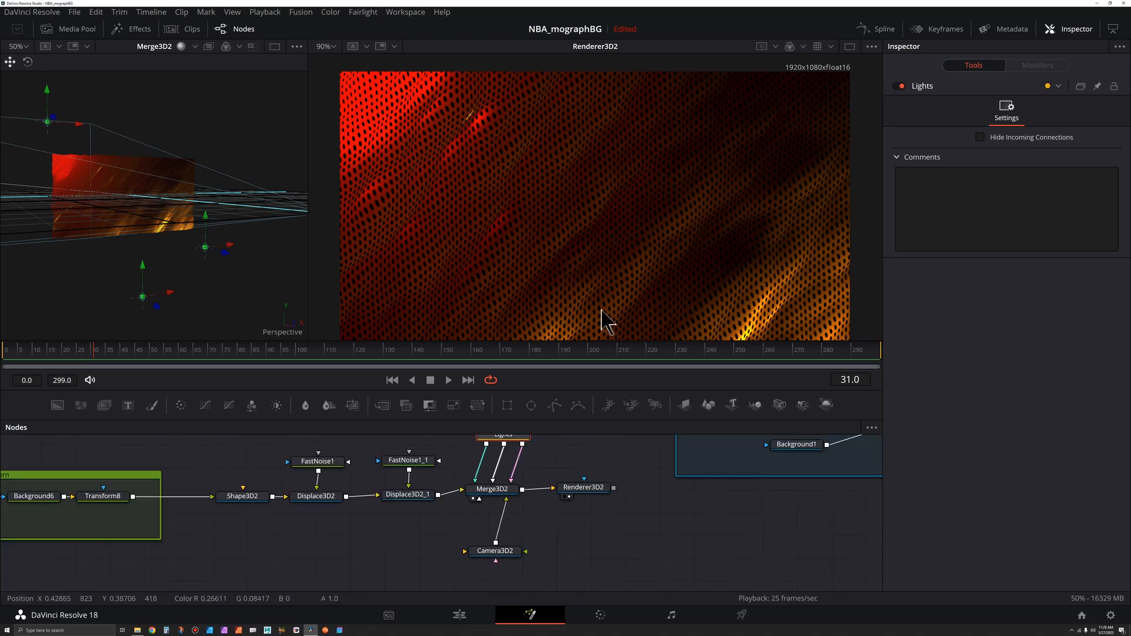
{"action": "left_click_drag", "start_coordinate": [655, 465], "coordinate": [678, 496]}
{"action": "left_click", "coordinate": [585, 522]}
{"action": "left_click_drag", "start_coordinate": [589, 529], "coordinate": [585, 527]}
{"action": "left_click_drag", "start_coordinate": [520, 472], "coordinate": [514, 480]}
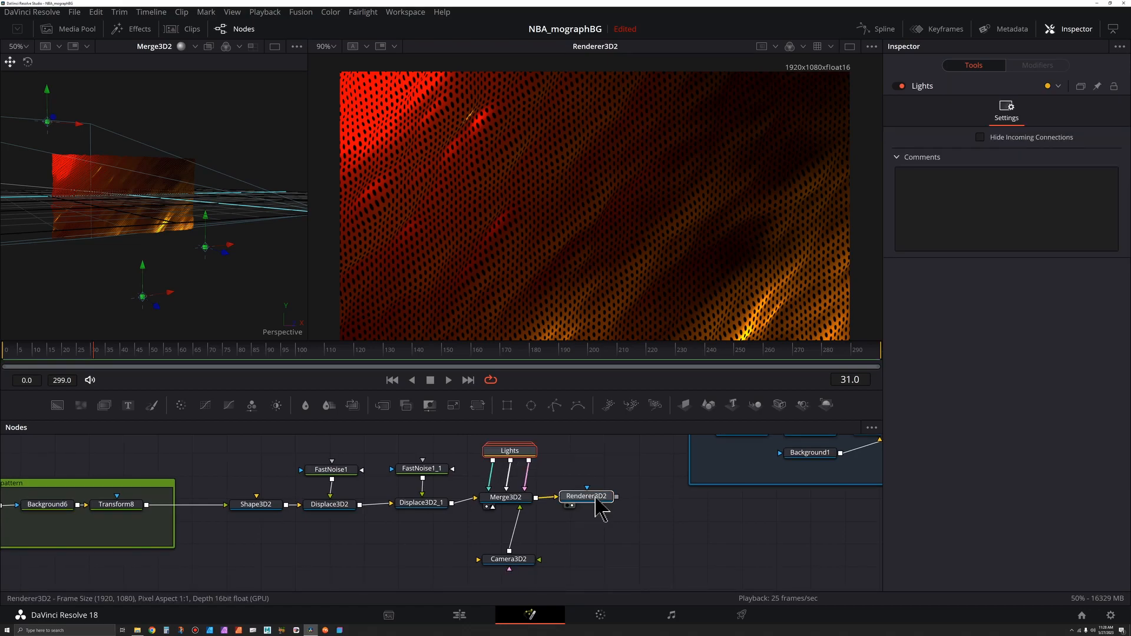
{"action": "left_click", "coordinate": [597, 498]}
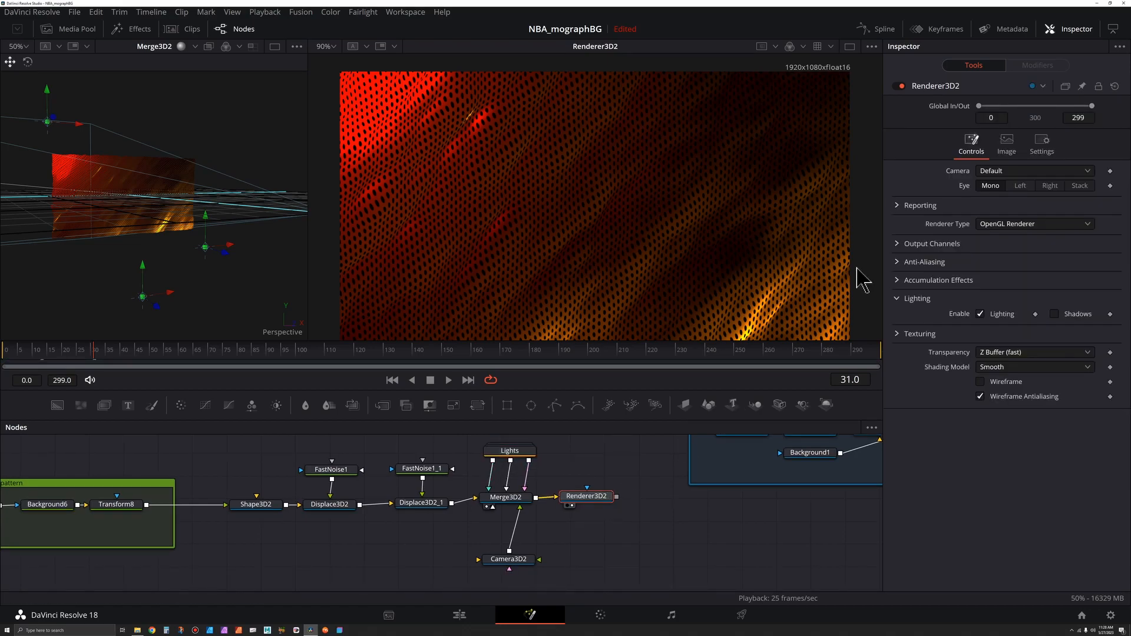
Step: Turn on the checker underlay in the viewer
{"action": "left_click", "coordinate": [871, 47]}
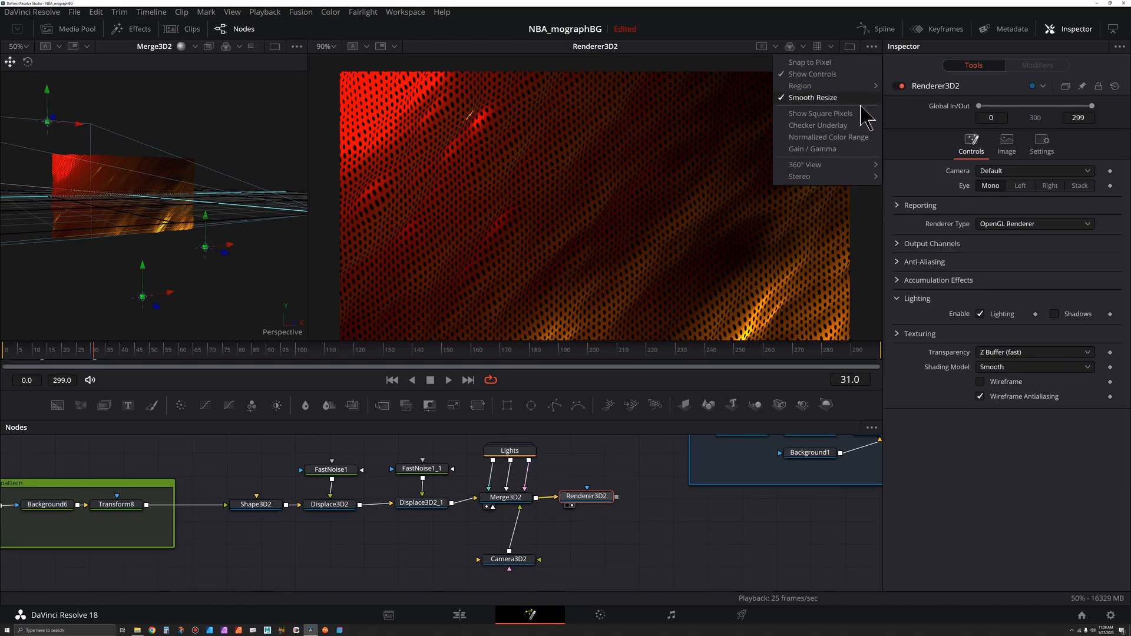
{"action": "left_click", "coordinate": [848, 126]}
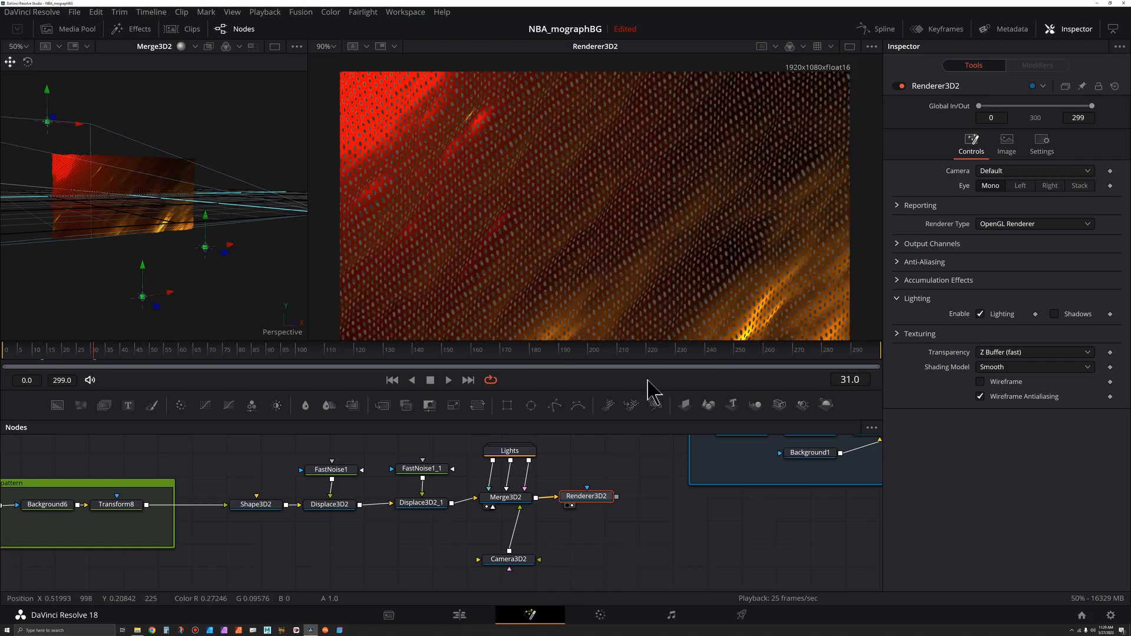
Step: Add a Drop Shadow node after Renderer3D2 and show it in the second viewer
{"action": "scroll", "coordinate": [642, 515], "scroll_direction": "down", "scroll_amount": 2}
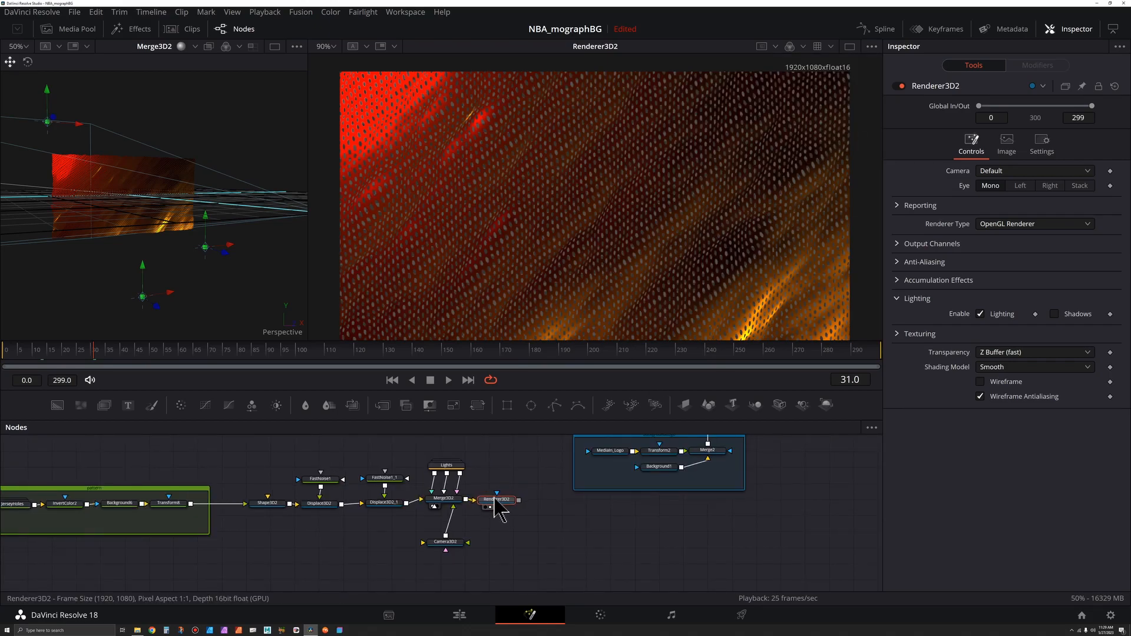
{"action": "key", "text": "shift+space"}
{"action": "type", "text": "Point Light"}
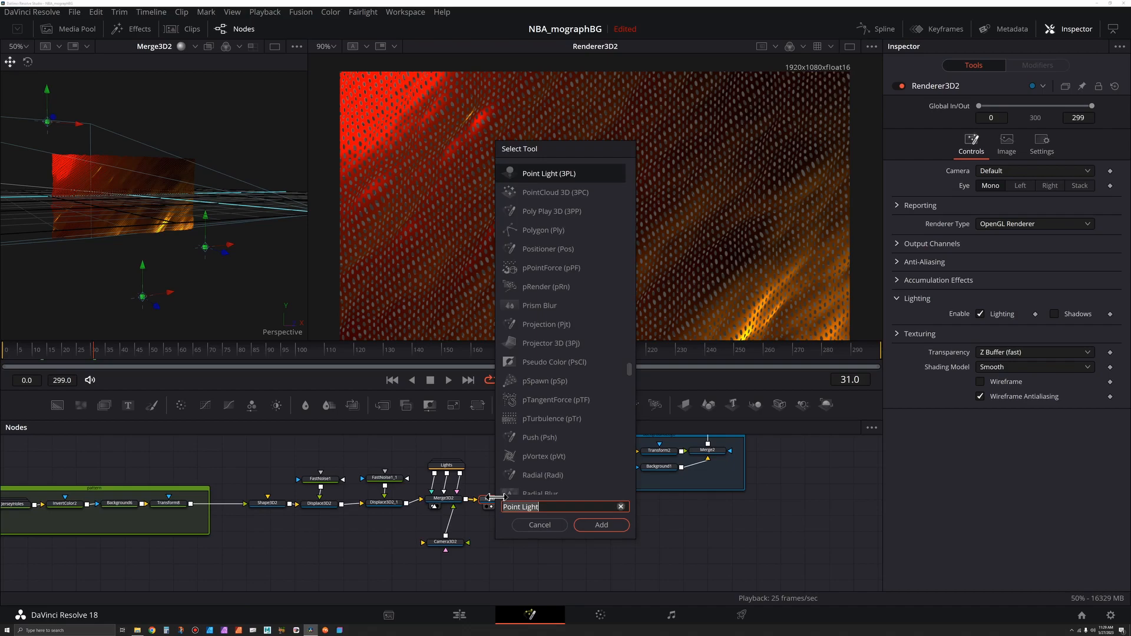
{"action": "type", "text": "drop"}
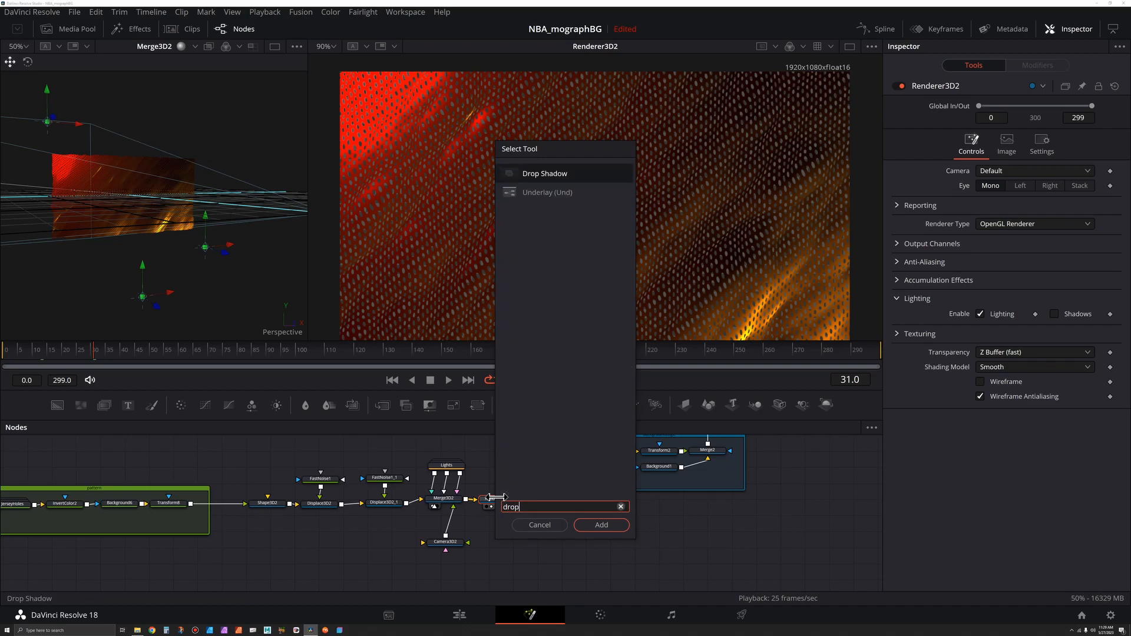
{"action": "key", "text": "Return"}
{"action": "key", "text": "2"}
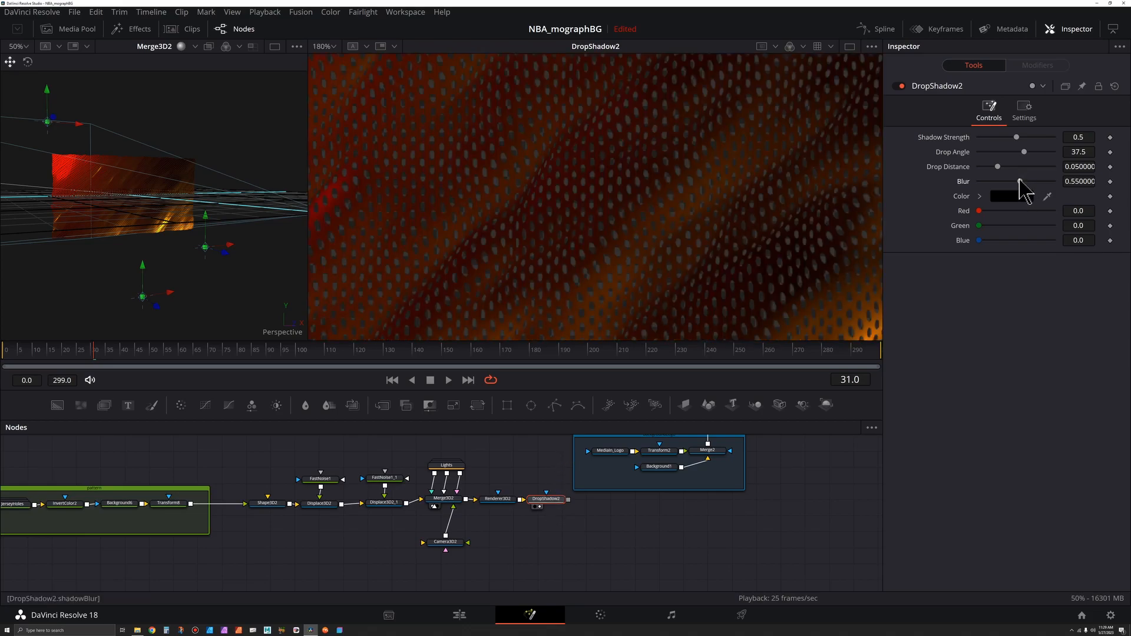
Step: Set the drop shadow's blur to 0, strength to 0.78, angle to 74.0 and distance to 0.0031
{"action": "left_click_drag", "start_coordinate": [1019, 180], "coordinate": [950, 188]}
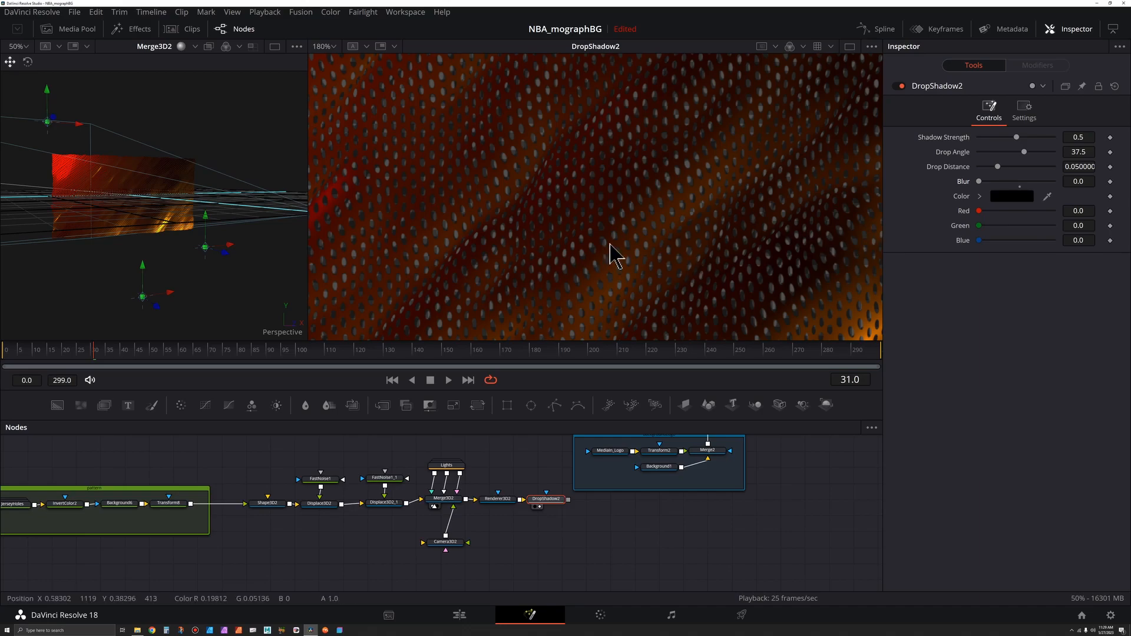
{"action": "scroll", "coordinate": [560, 245], "scroll_direction": "up", "scroll_amount": 5}
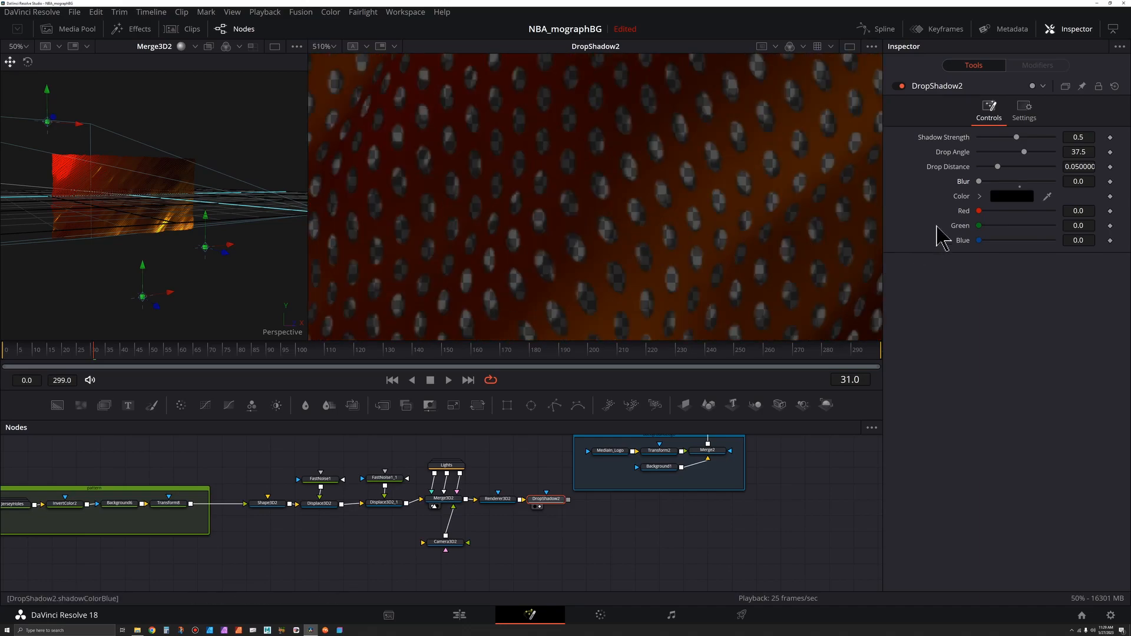
{"action": "left_click_drag", "start_coordinate": [1023, 153], "coordinate": [999, 154]}
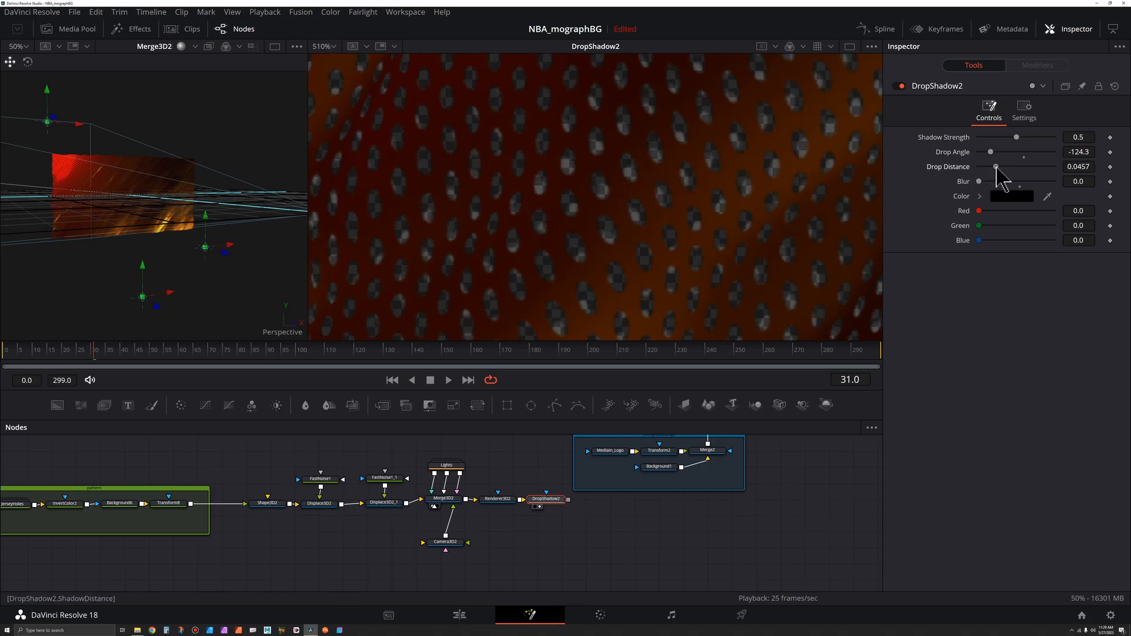
{"action": "left_click_drag", "start_coordinate": [996, 168], "coordinate": [1040, 137]}
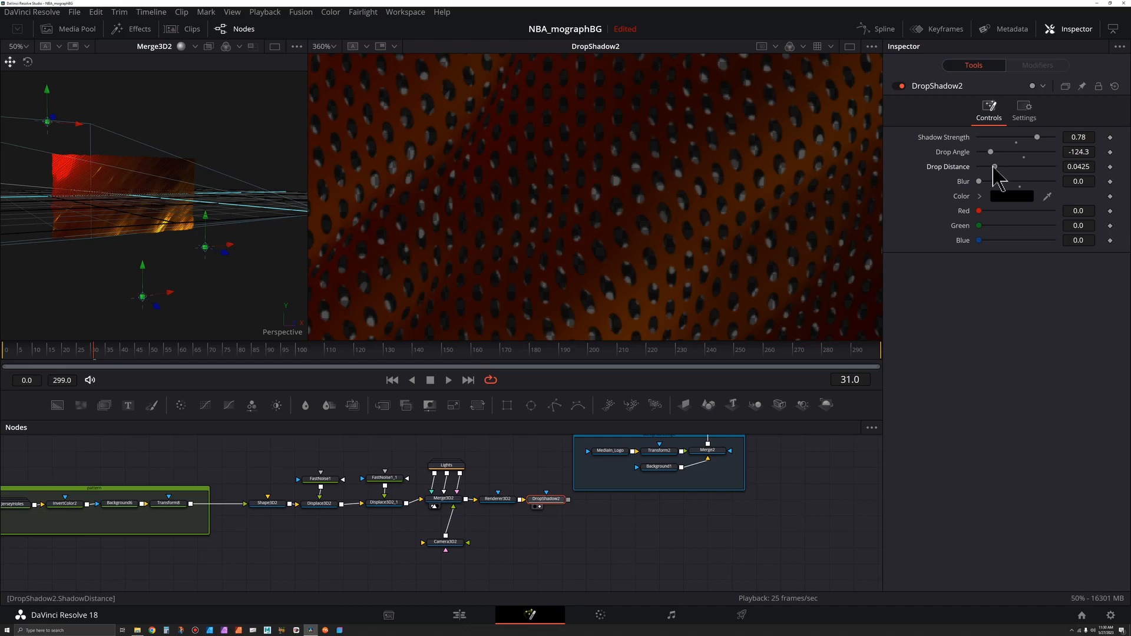
{"action": "left_click_drag", "start_coordinate": [997, 168], "coordinate": [976, 168]}
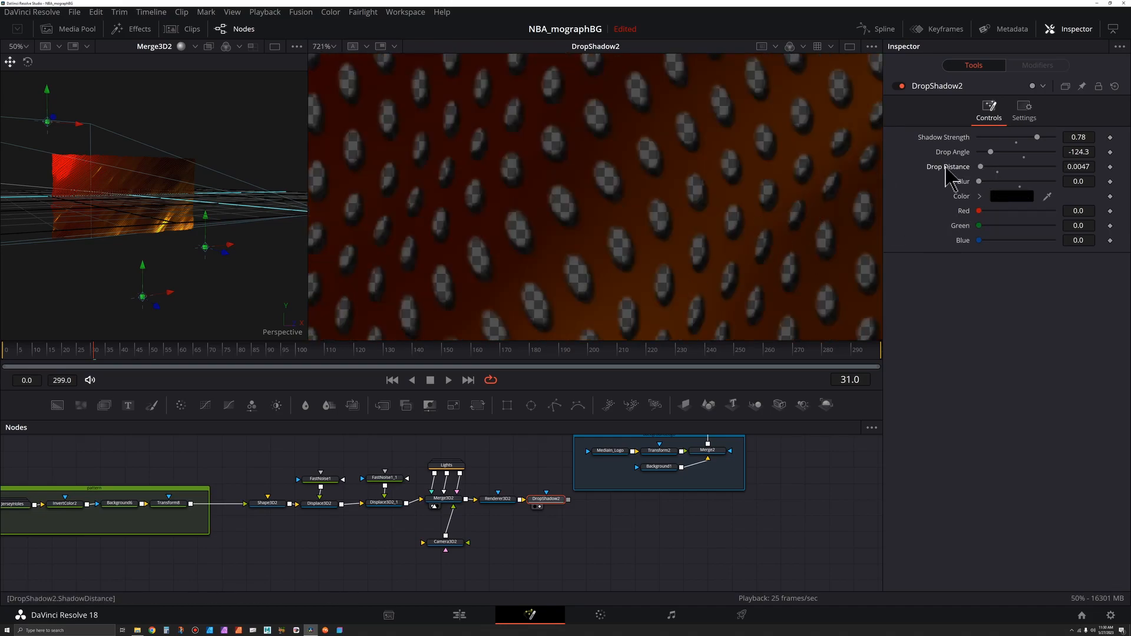
{"action": "left_click_drag", "start_coordinate": [991, 154], "coordinate": [1031, 152]}
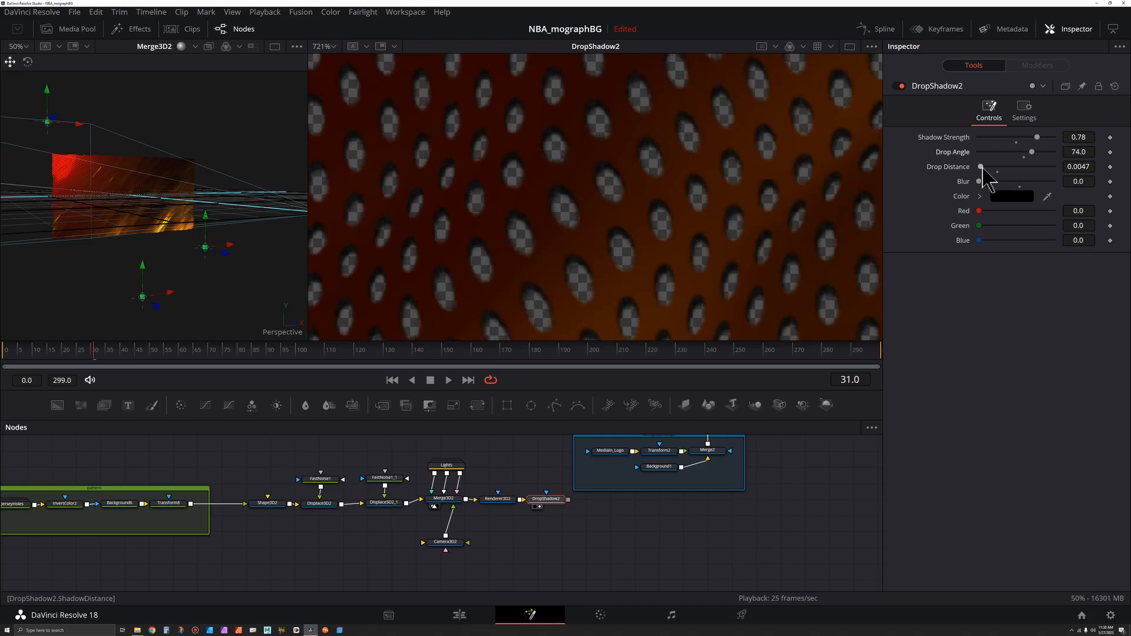
{"action": "left_click_drag", "start_coordinate": [980, 168], "coordinate": [979, 169]}
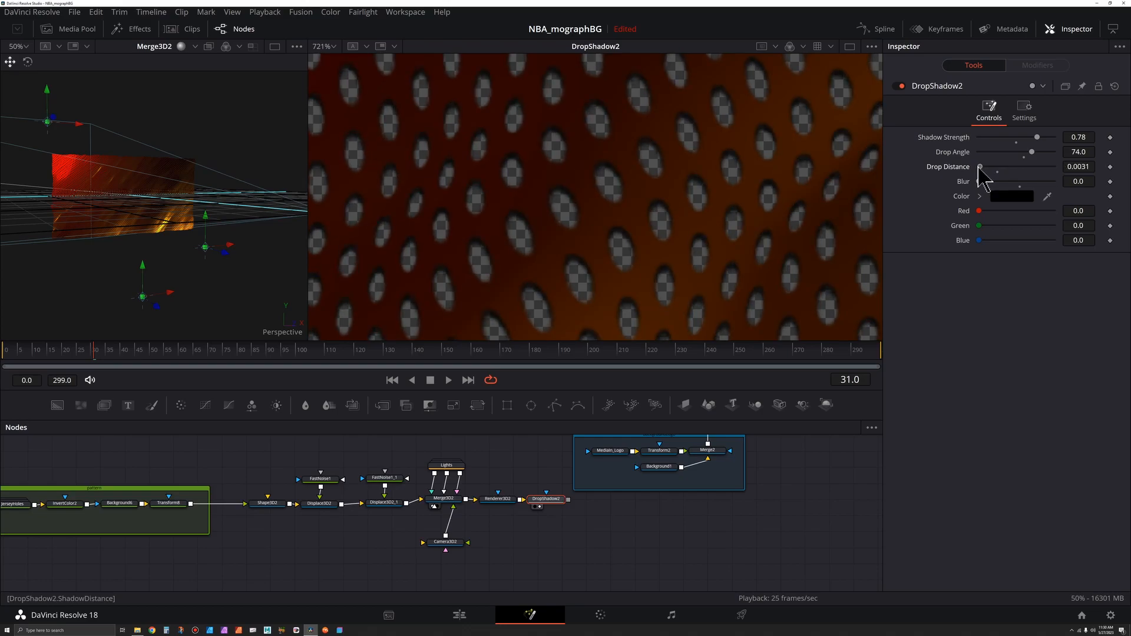
Step: Change the drop shadow colour to a dark brown with red 0.102 and green 0.028183
{"action": "left_click_drag", "start_coordinate": [1048, 197], "coordinate": [845, 218]}
{"action": "left_click", "coordinate": [979, 197]}
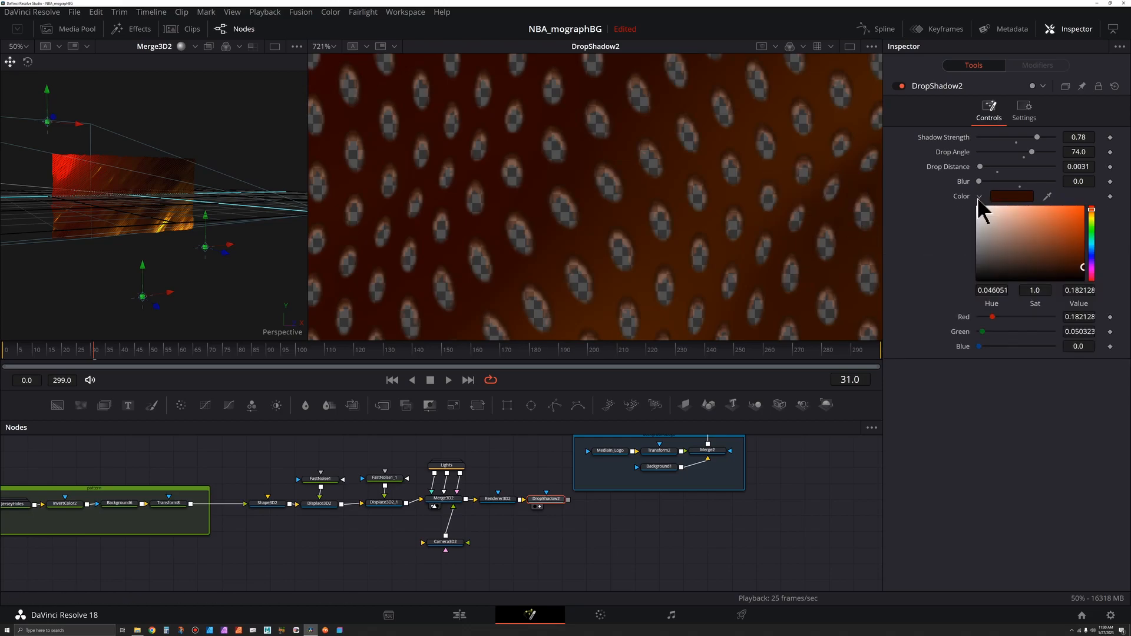
{"action": "left_click_drag", "start_coordinate": [1083, 268], "coordinate": [1086, 274]}
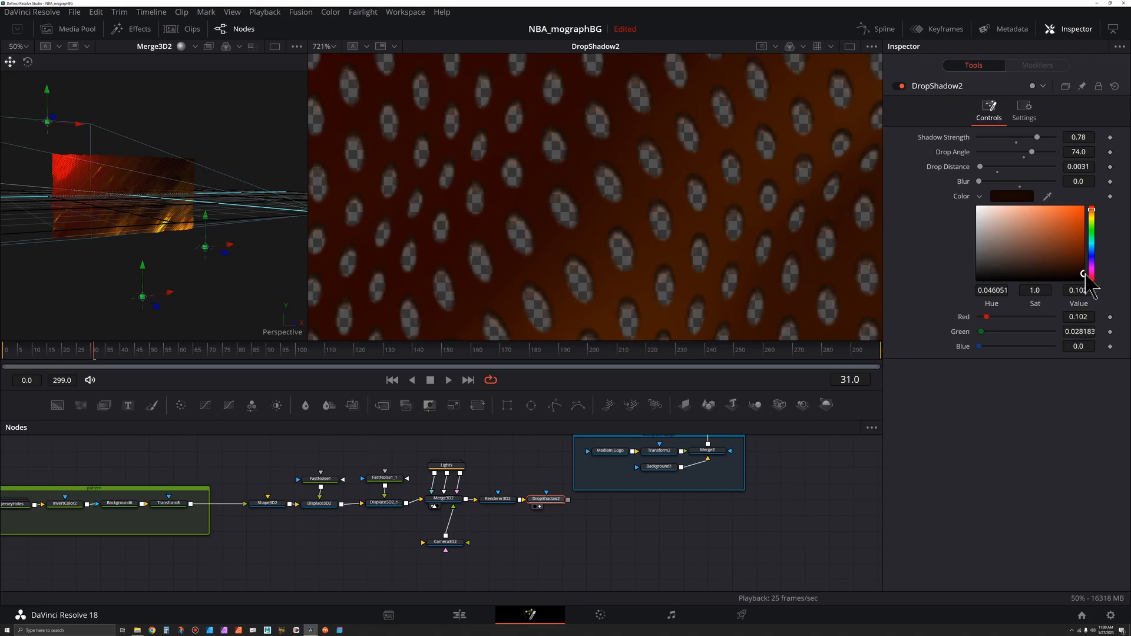
{"action": "scroll", "coordinate": [576, 263], "scroll_direction": "down", "scroll_amount": 8}
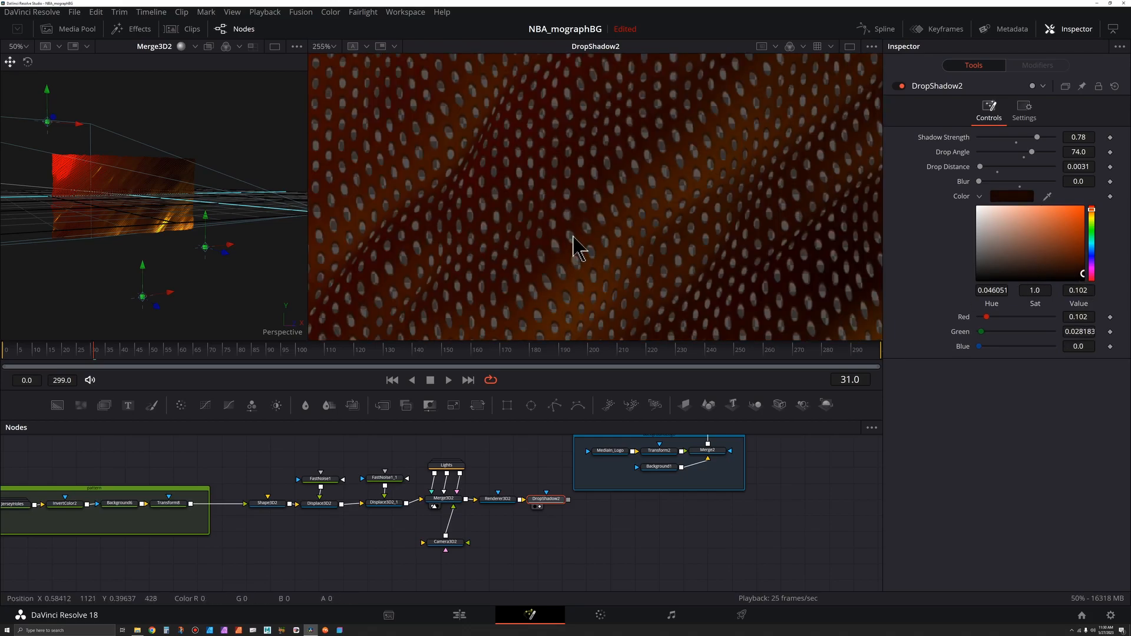
{"action": "scroll", "coordinate": [583, 235], "scroll_direction": "up", "scroll_amount": 2}
{"action": "left_click", "coordinate": [904, 87]}
{"action": "left_click", "coordinate": [905, 87]}
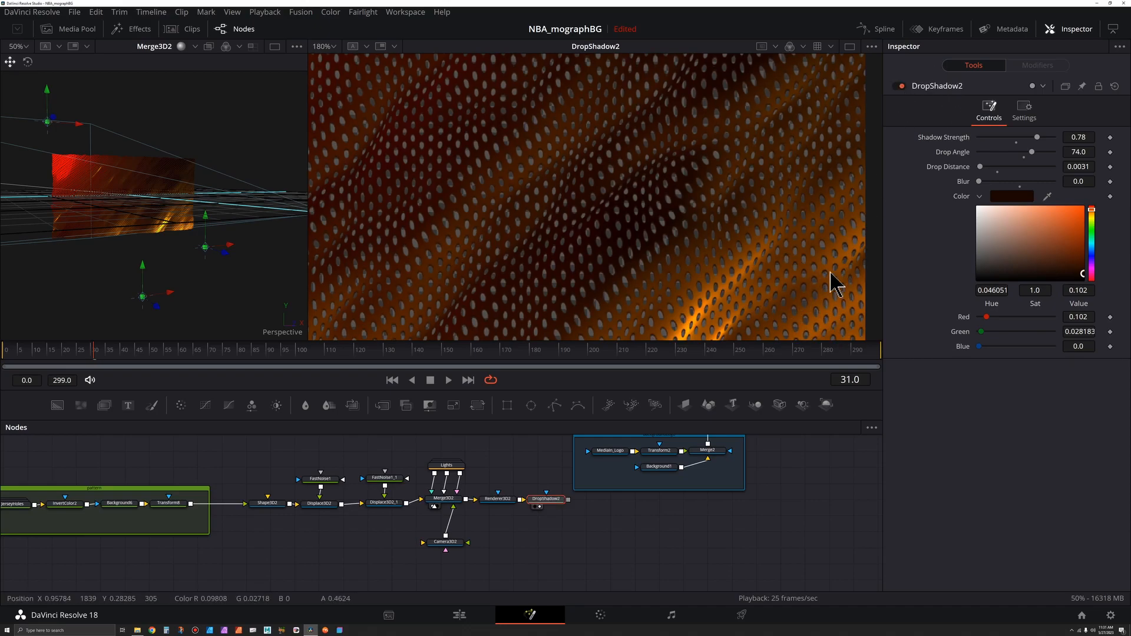
{"action": "scroll", "coordinate": [819, 272], "scroll_direction": "down", "scroll_amount": 3}
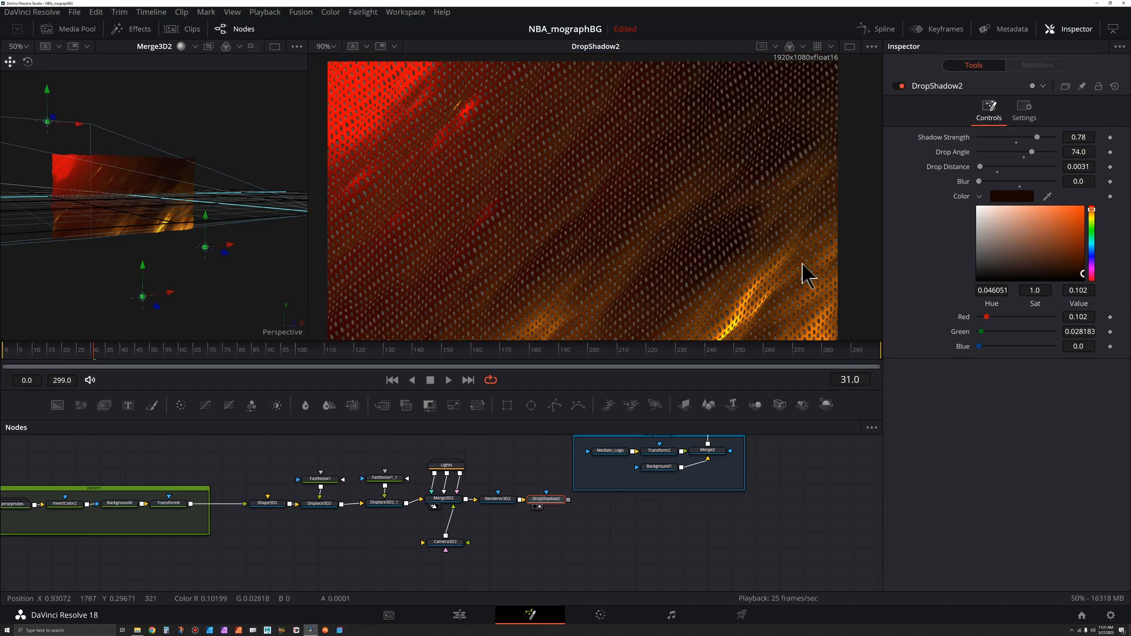
Step: Enlarge the node editor and line the nodes up to the grid
{"action": "left_click_drag", "start_coordinate": [318, 374], "coordinate": [649, 506]}
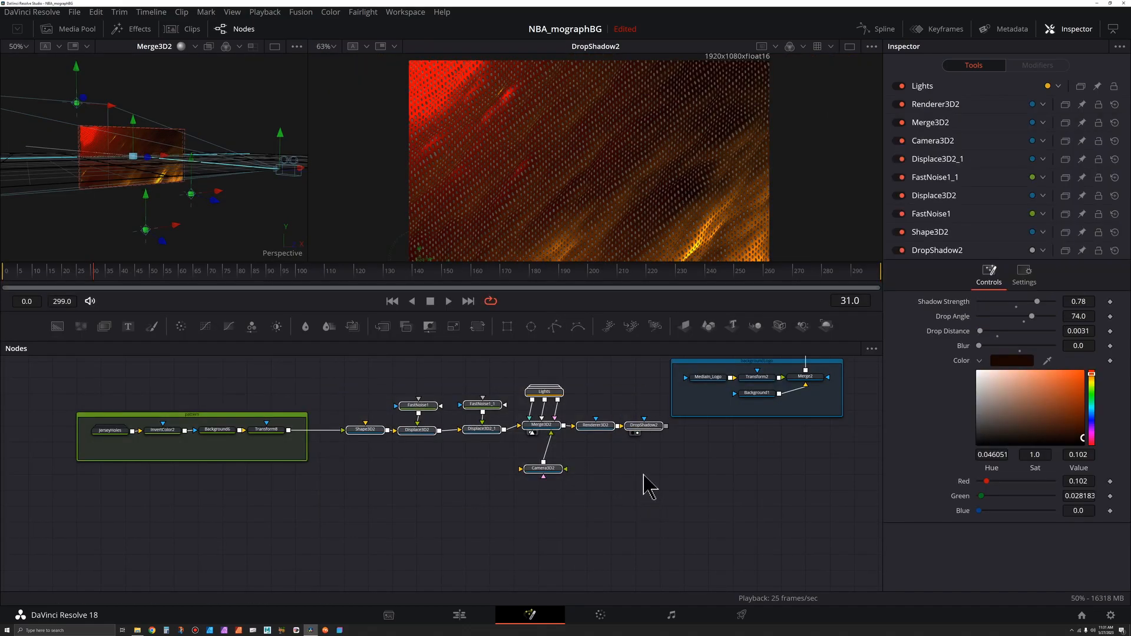
{"action": "right_click", "coordinate": [645, 430]}
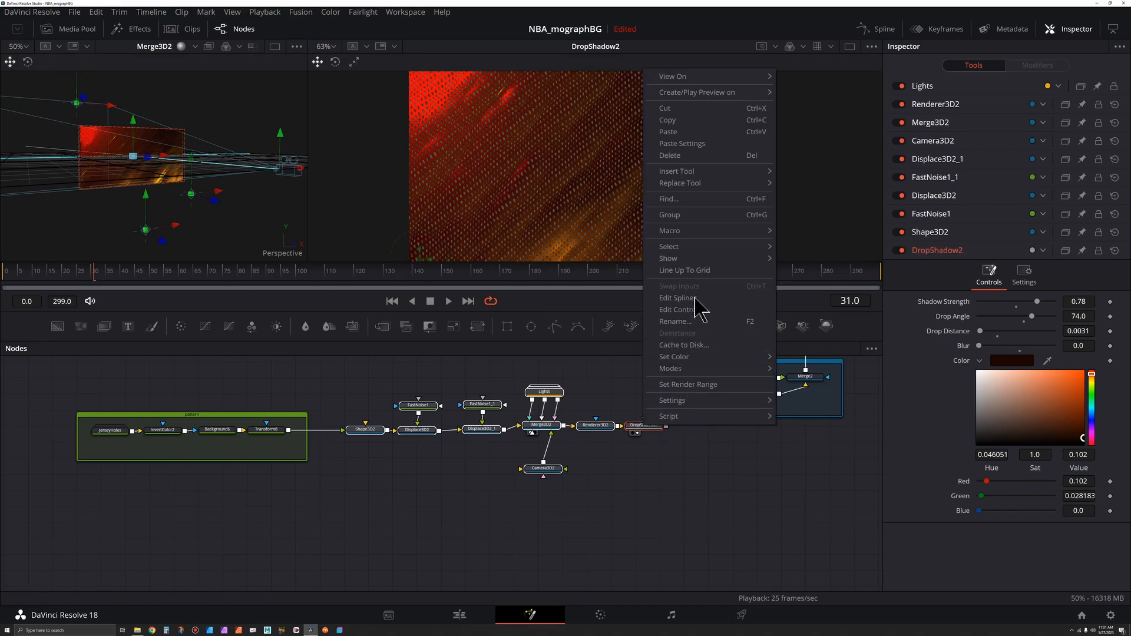
{"action": "left_click", "coordinate": [692, 271]}
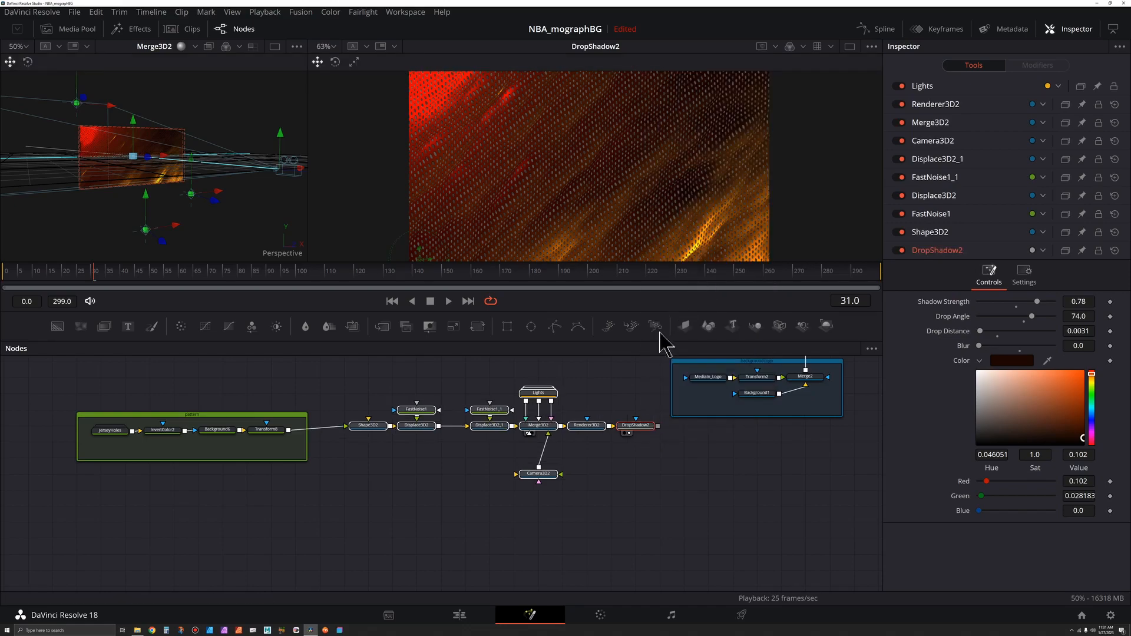
{"action": "scroll", "coordinate": [563, 396], "scroll_direction": "up", "scroll_amount": 2}
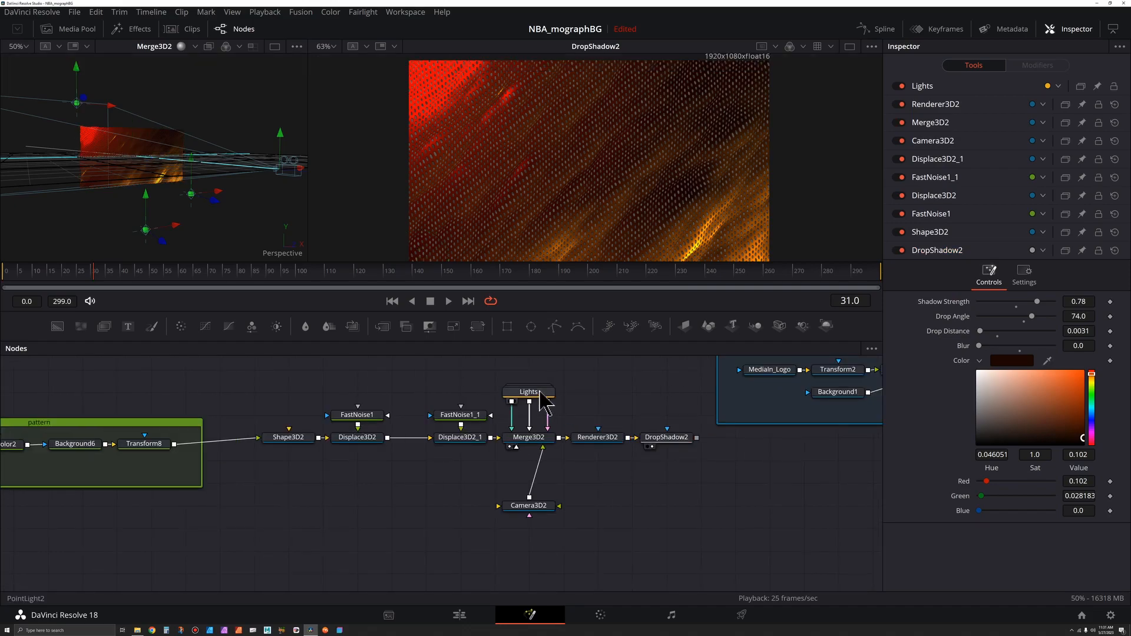
Step: Select the second mesh's node chain and wrap it in an Underlay backdrop
{"action": "left_click", "coordinate": [541, 405]}
{"action": "left_click_drag", "start_coordinate": [551, 509], "coordinate": [560, 478]}
{"action": "left_click_drag", "start_coordinate": [255, 404], "coordinate": [656, 556]}
{"action": "left_click_drag", "start_coordinate": [671, 440], "coordinate": [646, 442]}
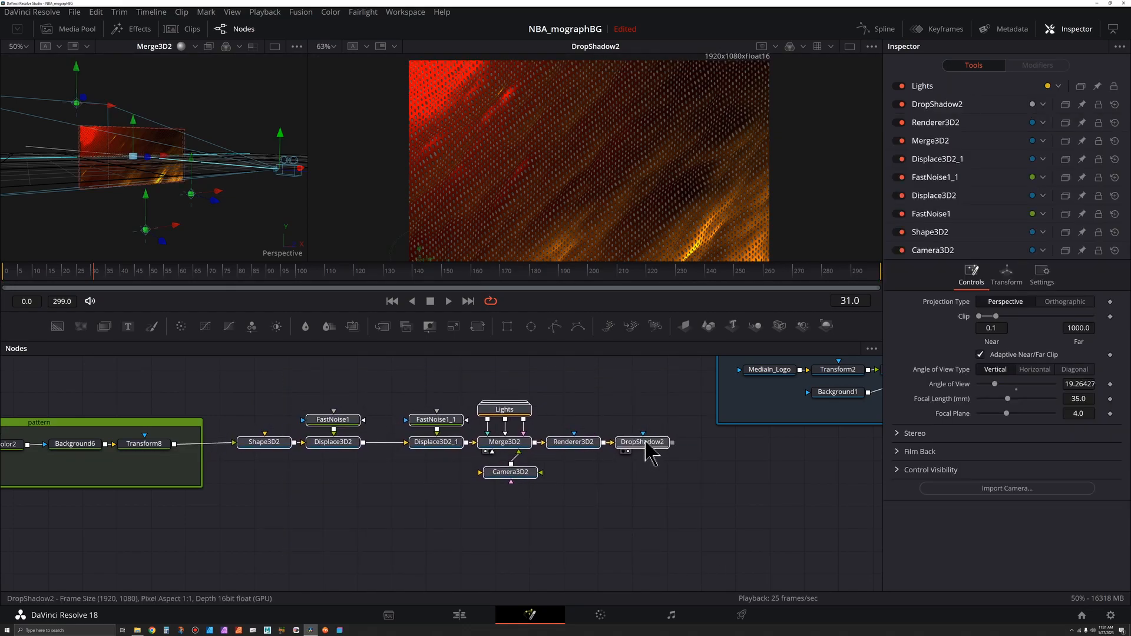
{"action": "key", "text": "shift+space"}
{"action": "type", "text": "drop"}
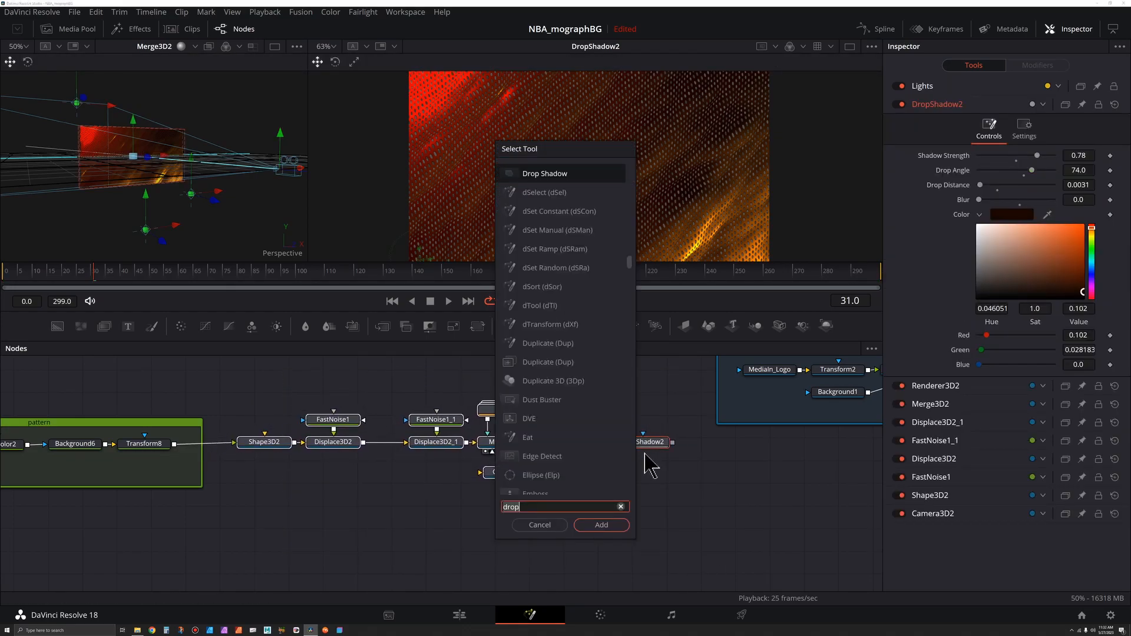
{"action": "key", "text": "BackSpace"}
{"action": "key", "text": "BackSpace"}
{"action": "key", "text": "BackSpace"}
{"action": "key", "text": "BackSpace"}
{"action": "type", "text": "und"}
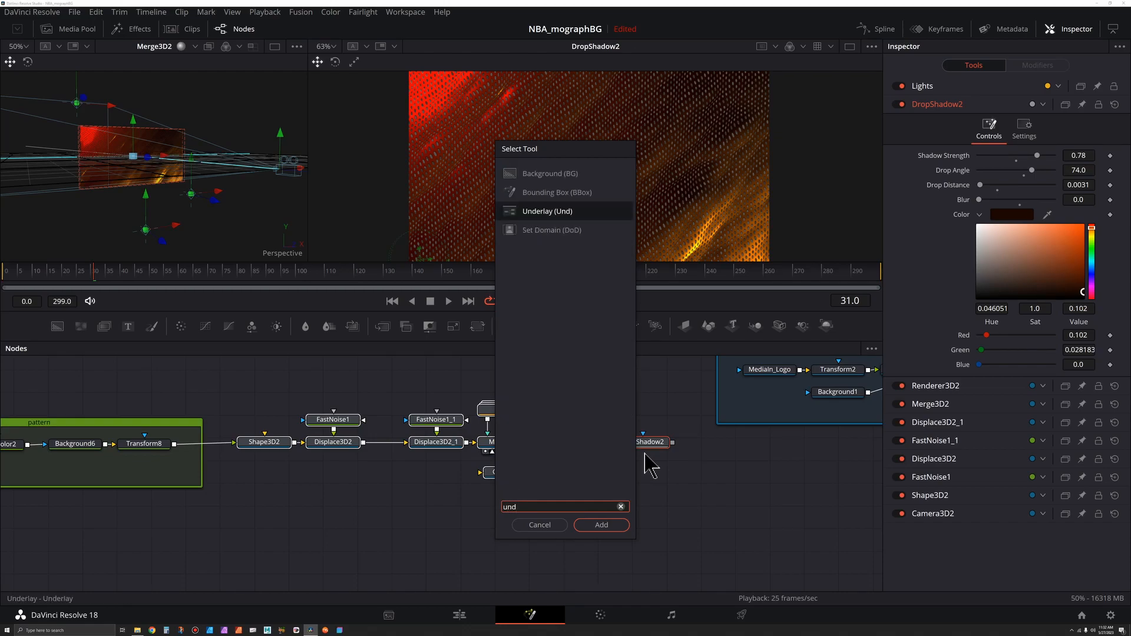
{"action": "key", "text": "Return"}
{"action": "left_click", "coordinate": [494, 512]}
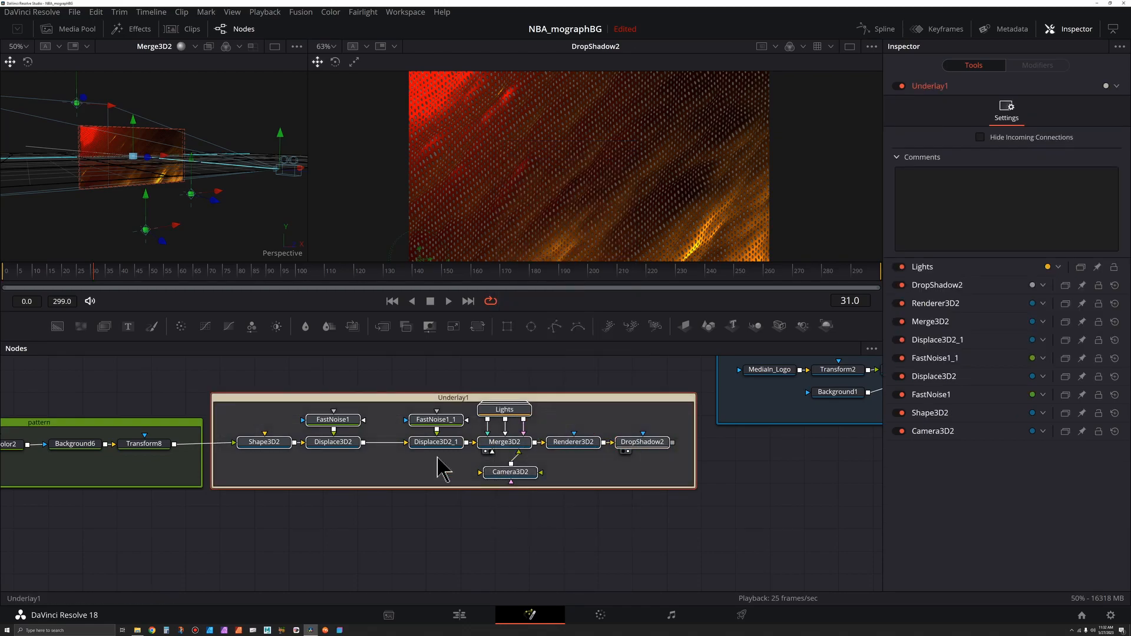
{"action": "left_click", "coordinate": [460, 398]}
{"action": "key", "text": "F2"}
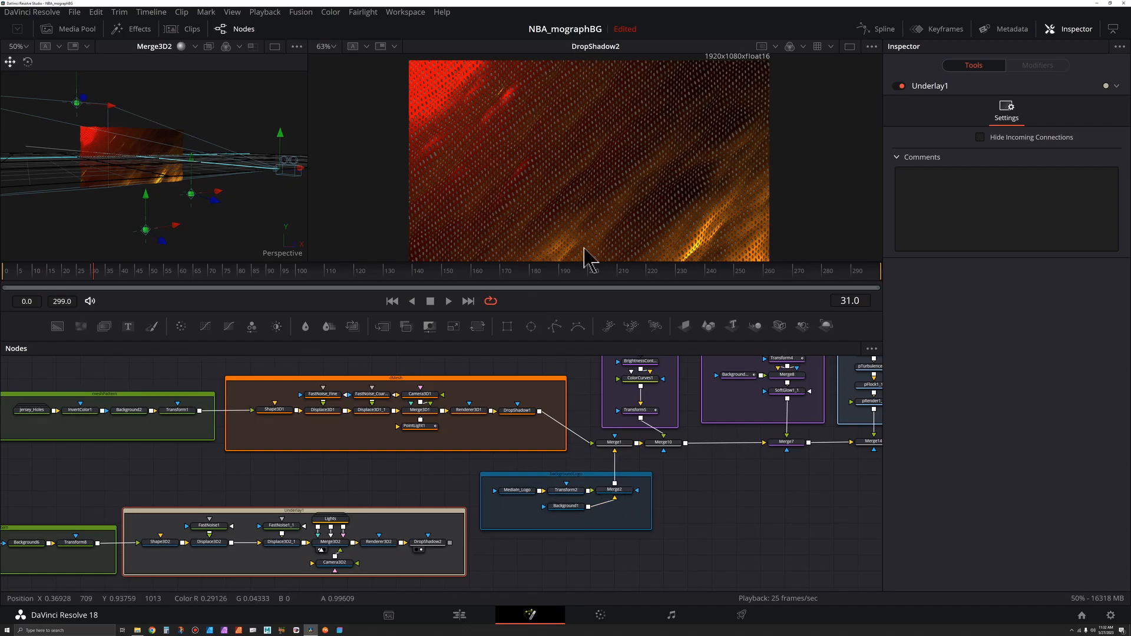
Step: Inspect the Merge2 and Merge1 composites in the second viewer
{"action": "left_click", "coordinate": [627, 502]}
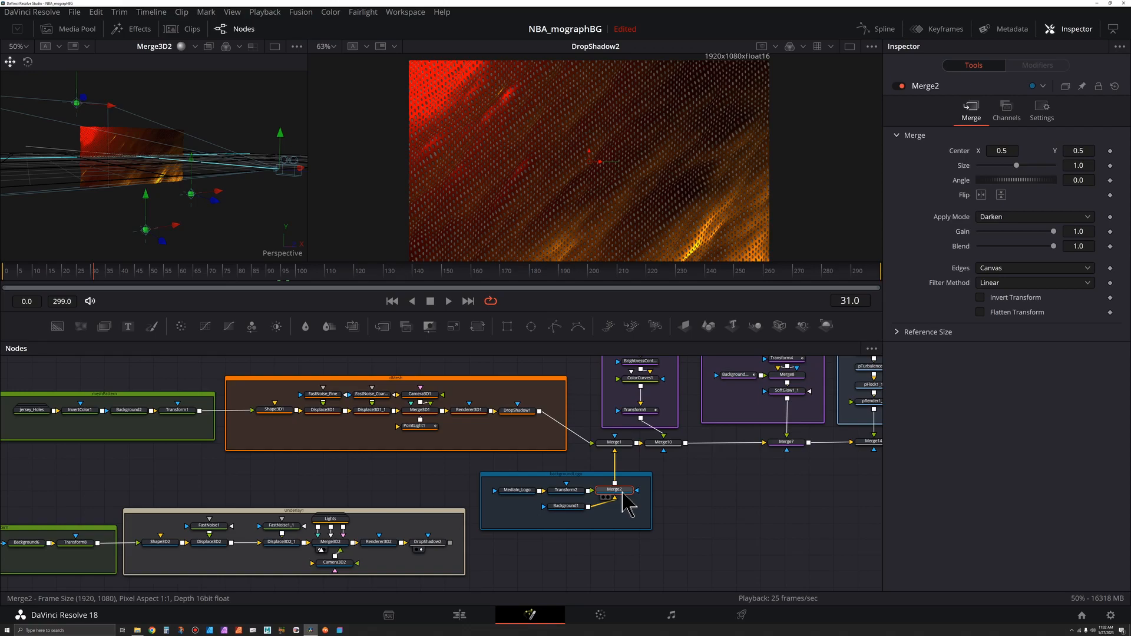
{"action": "key", "text": "2"}
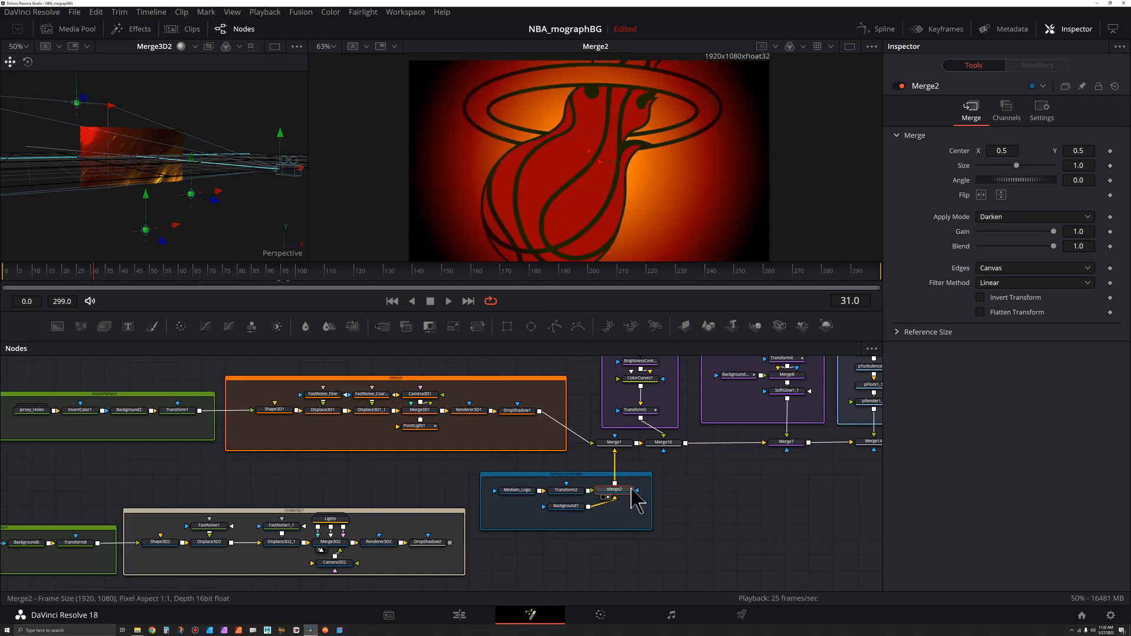
{"action": "left_click", "coordinate": [625, 443]}
{"action": "key", "text": "2"}
{"action": "key", "text": "2"}
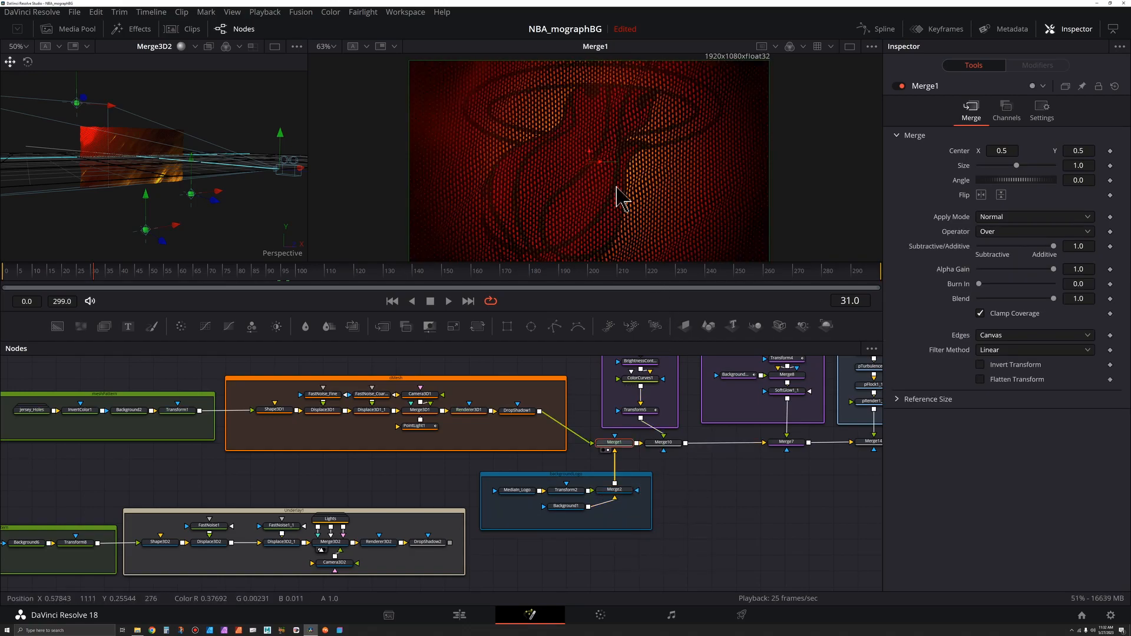
{"action": "scroll", "coordinate": [618, 189], "scroll_direction": "up", "scroll_amount": 2}
{"action": "scroll", "coordinate": [567, 192], "scroll_direction": "down", "scroll_amount": 2}
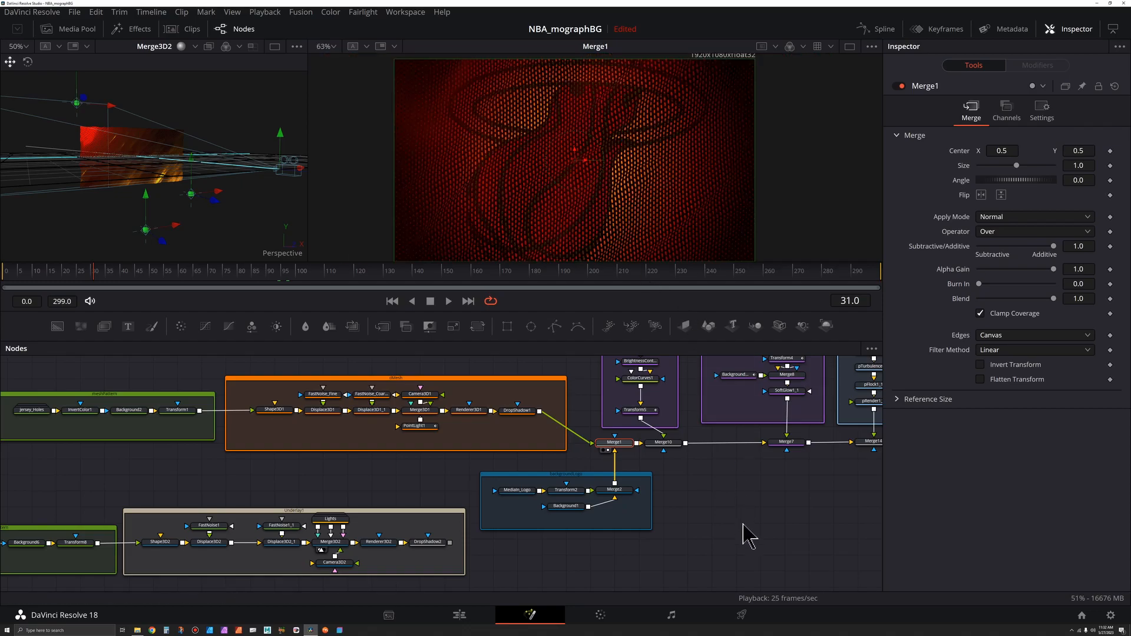